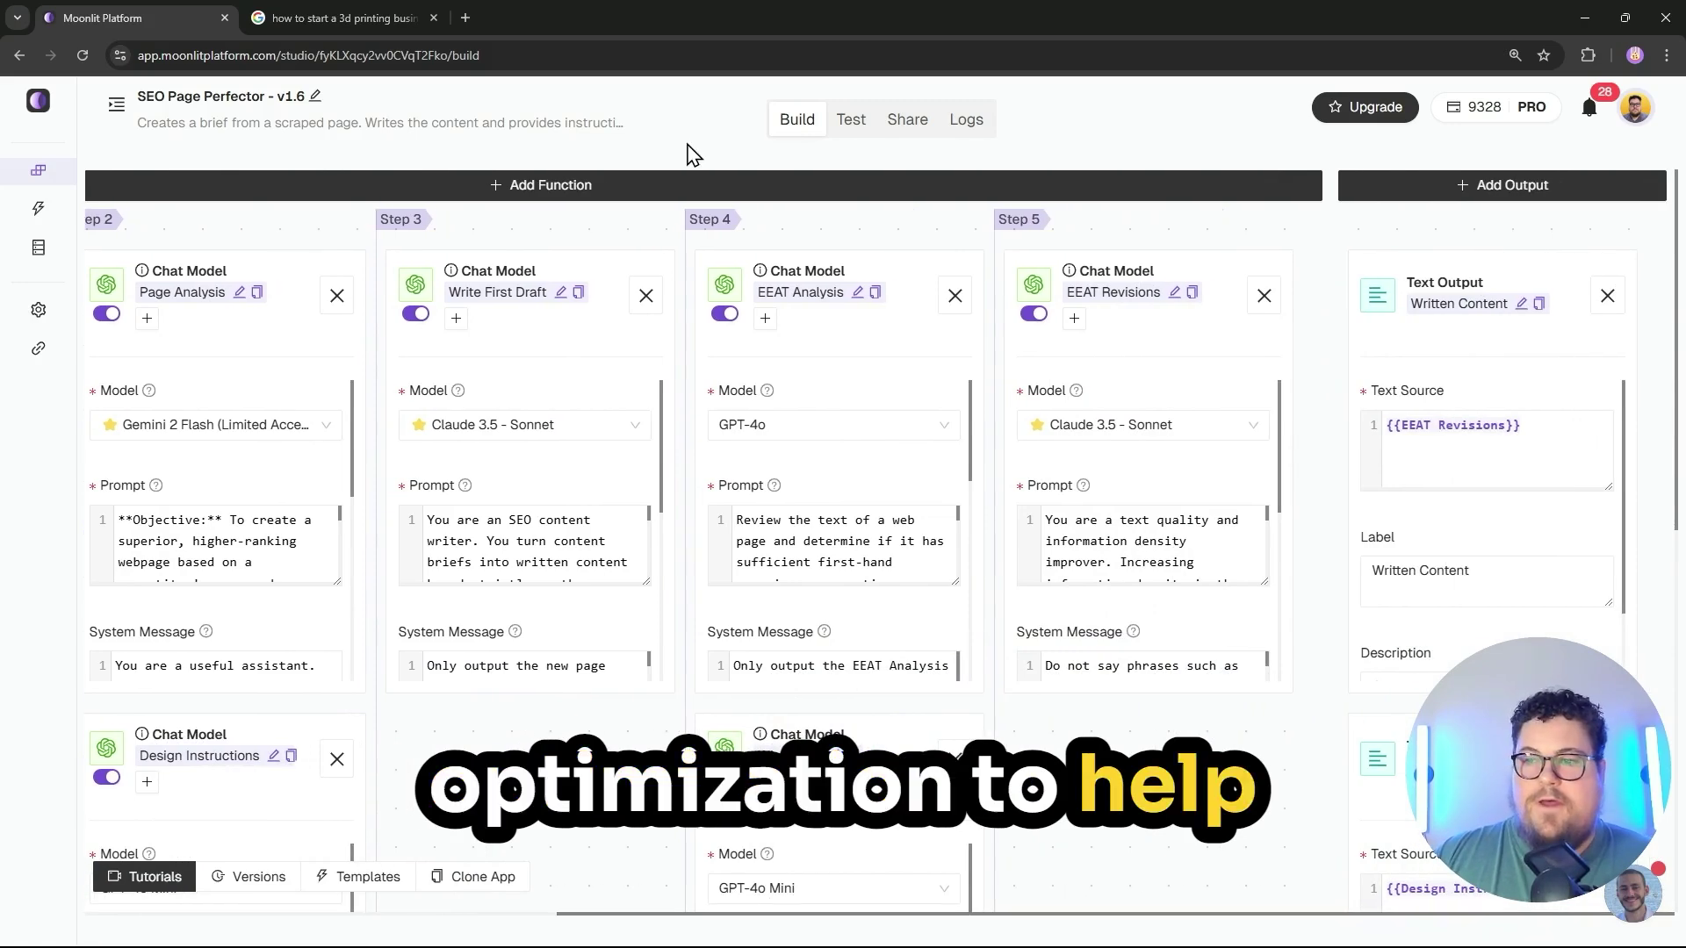
# Open the SEO Page Perfector's Test tab, showing the Target Keywords and Page URL To Scrape fields
pyautogui.click(848, 122)
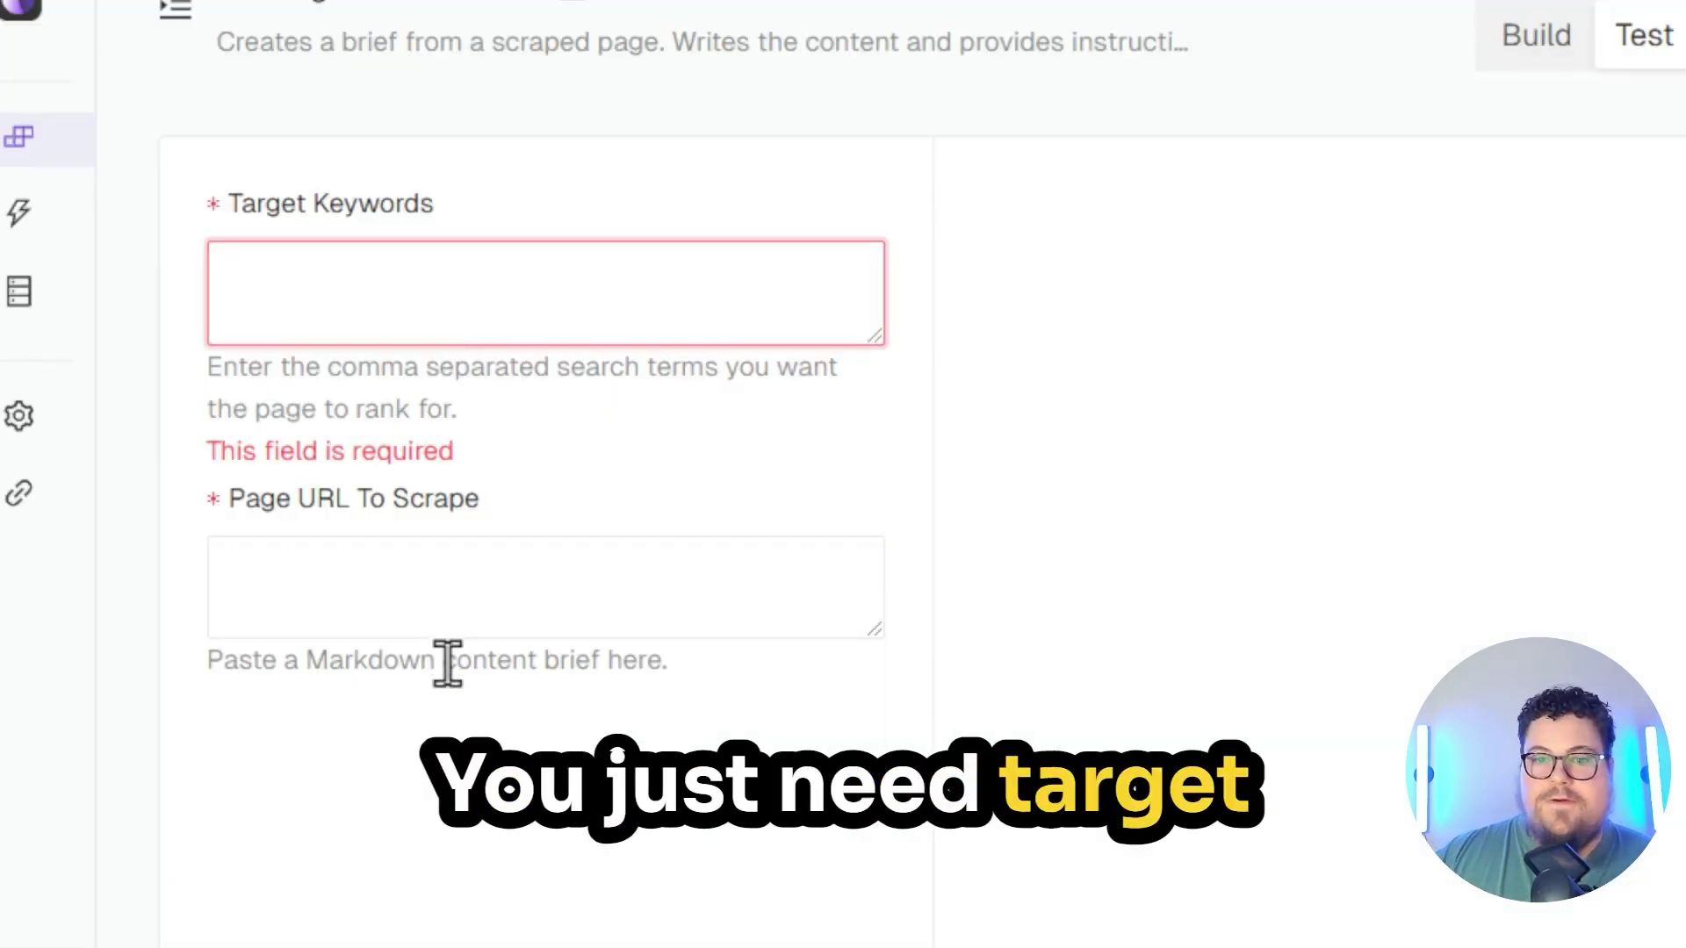
# Get the Raise3D 'how to start a 3d printing business' article from Google for Page URL To Scrape
pyautogui.click(448, 632)
pyautogui.click(659, 11)
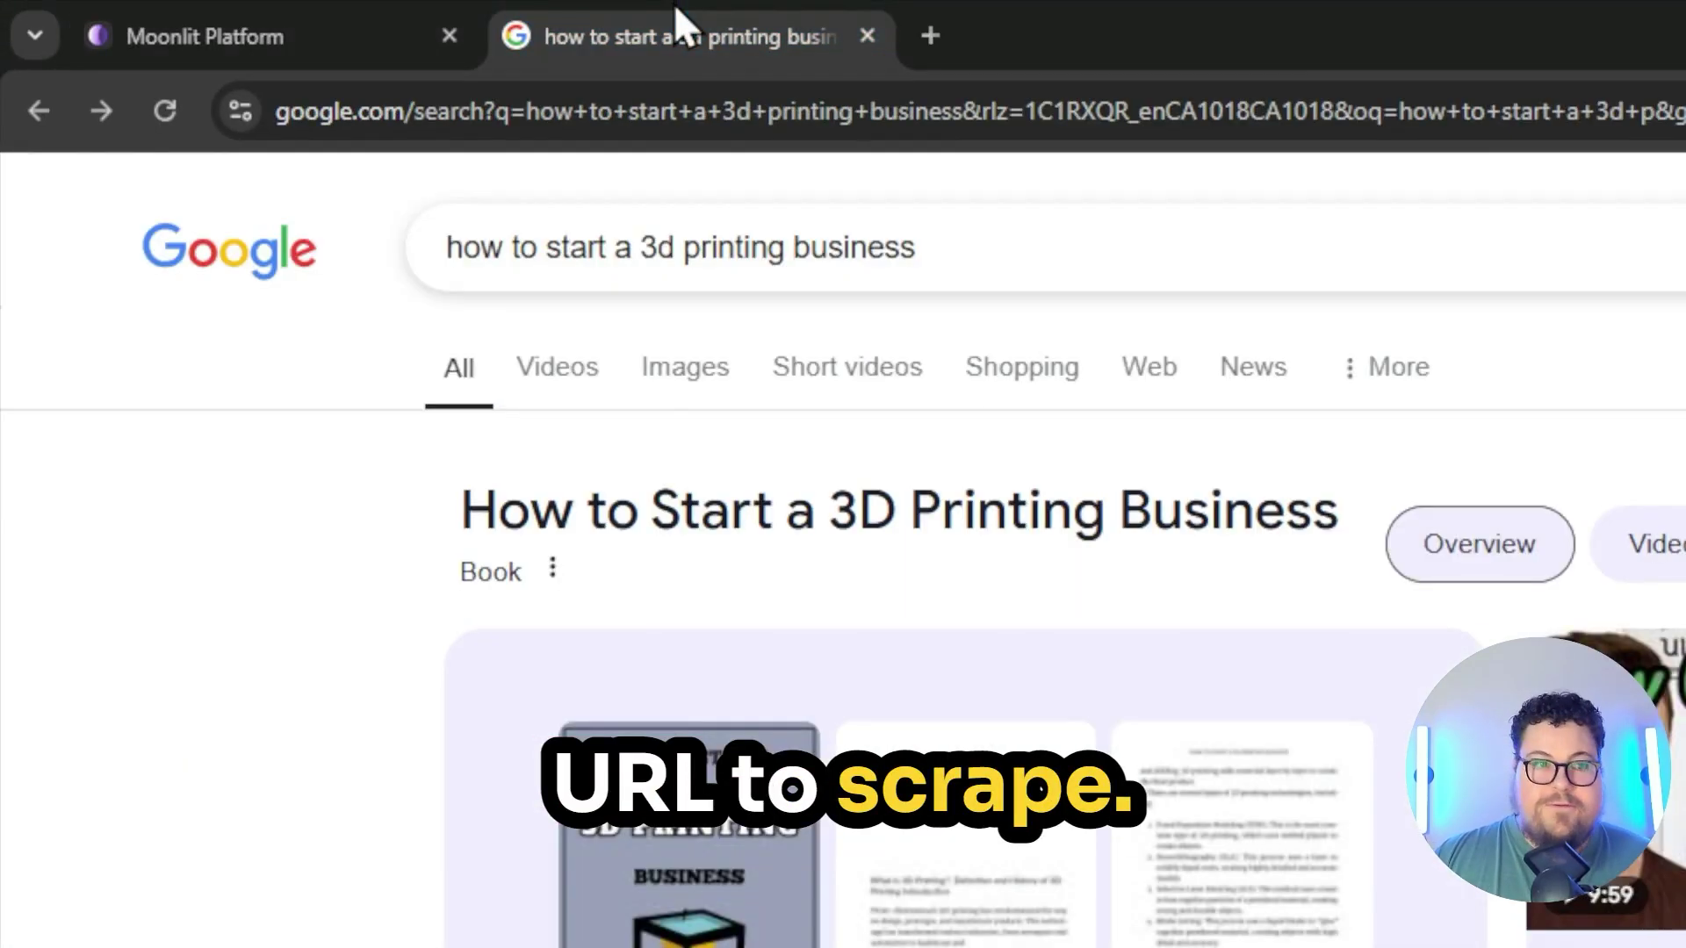
pyautogui.tripleClick(1323, 279)
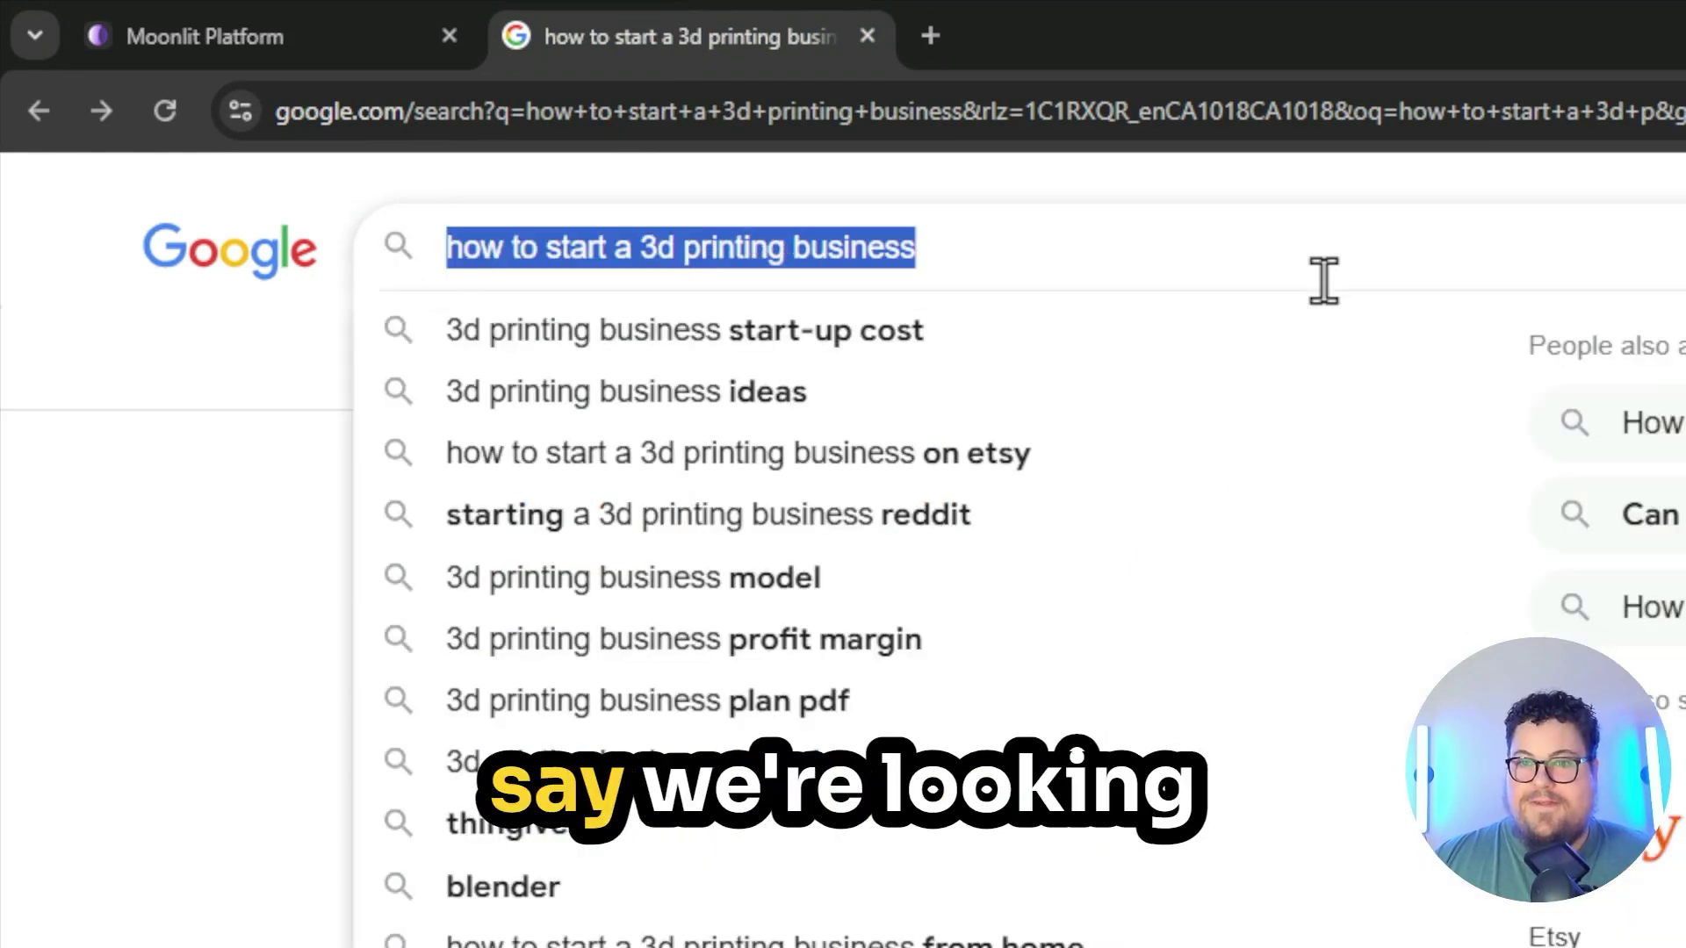
pyautogui.click(1323, 279)
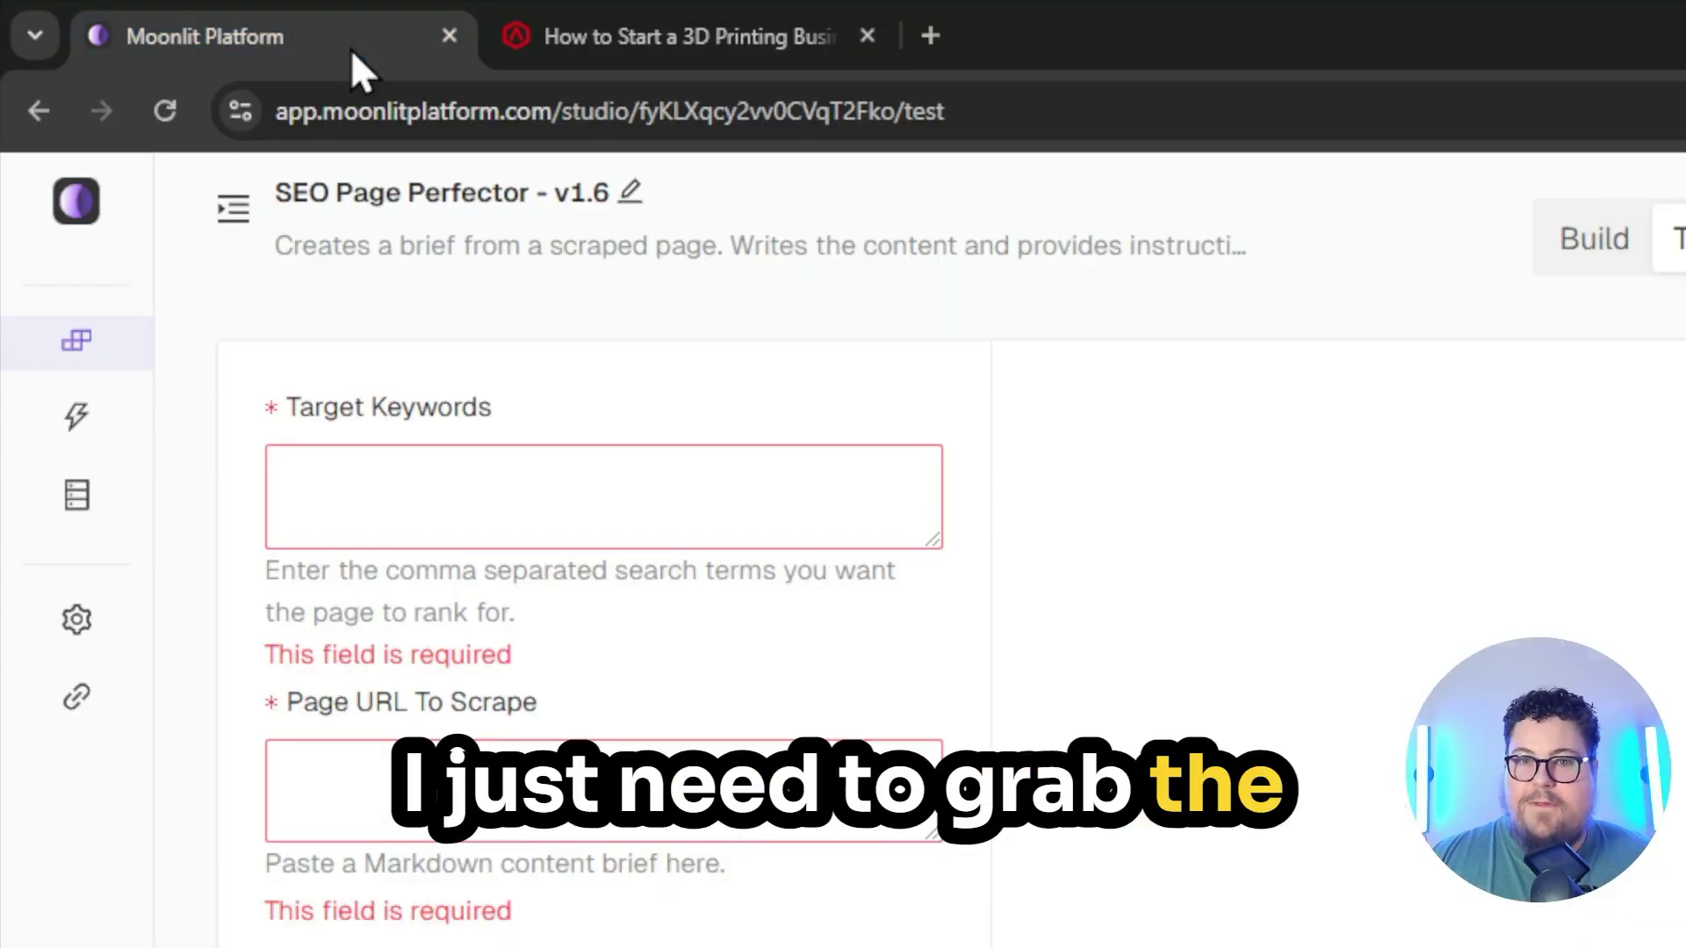
pyautogui.click(604, 35)
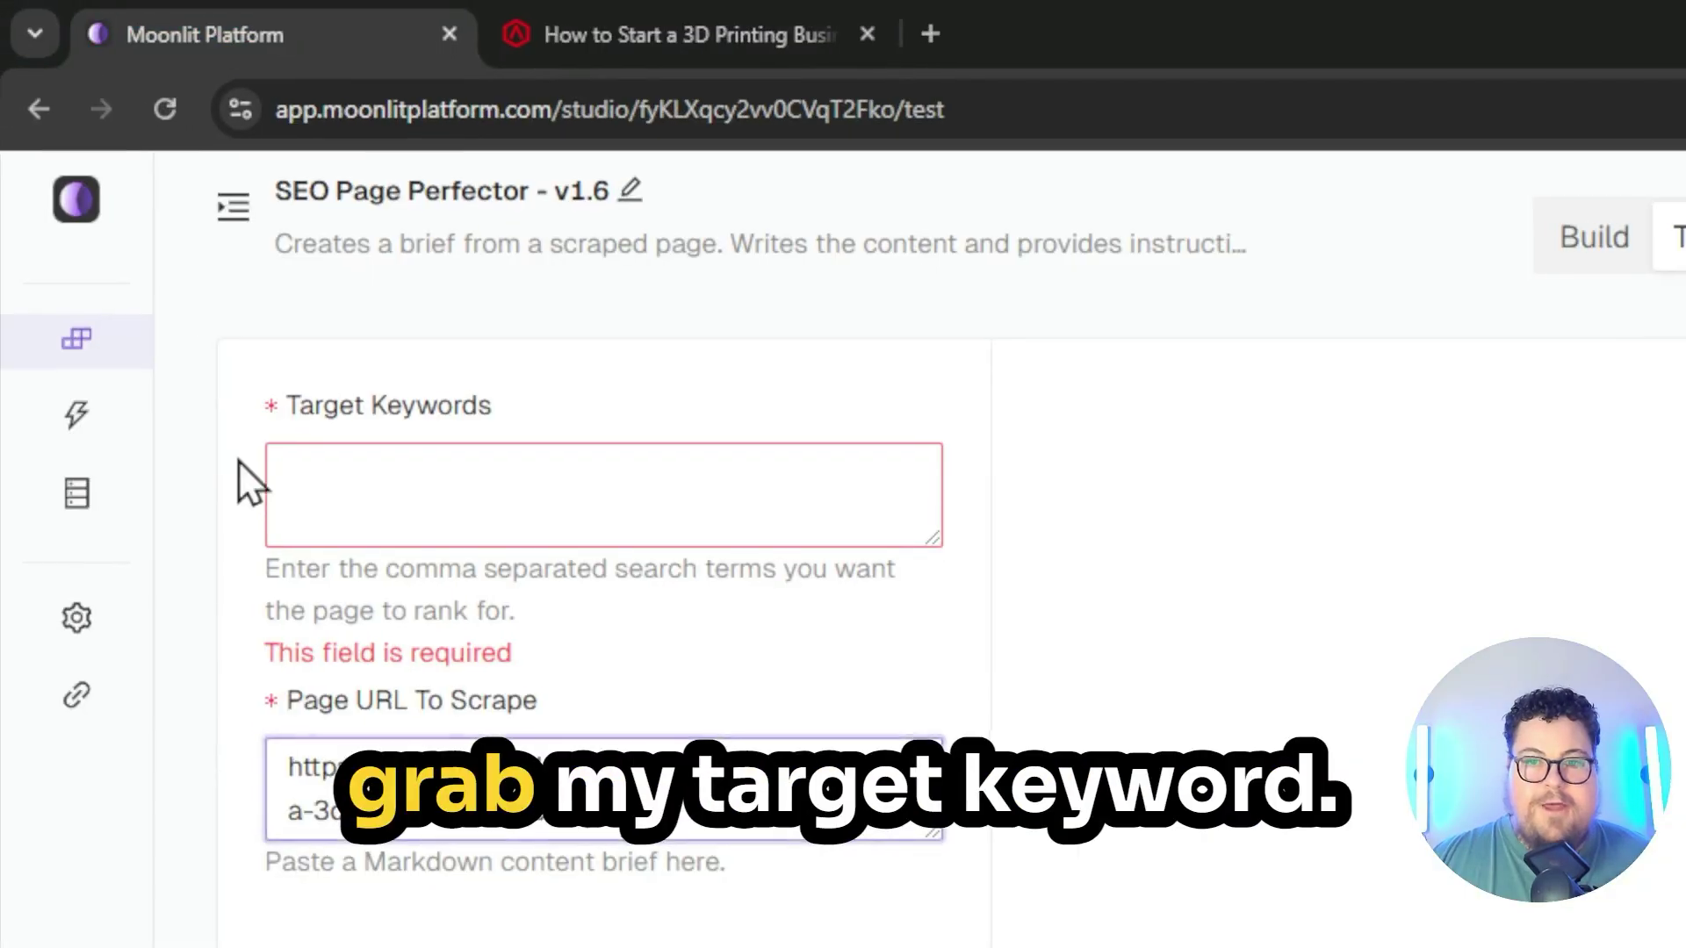
# Enter keywords 'How to Start a 3D Printing Business, 3D printing' and run the app
pyautogui.click(295, 479)
pyautogui.write('How to Start a 3D Printing Business')
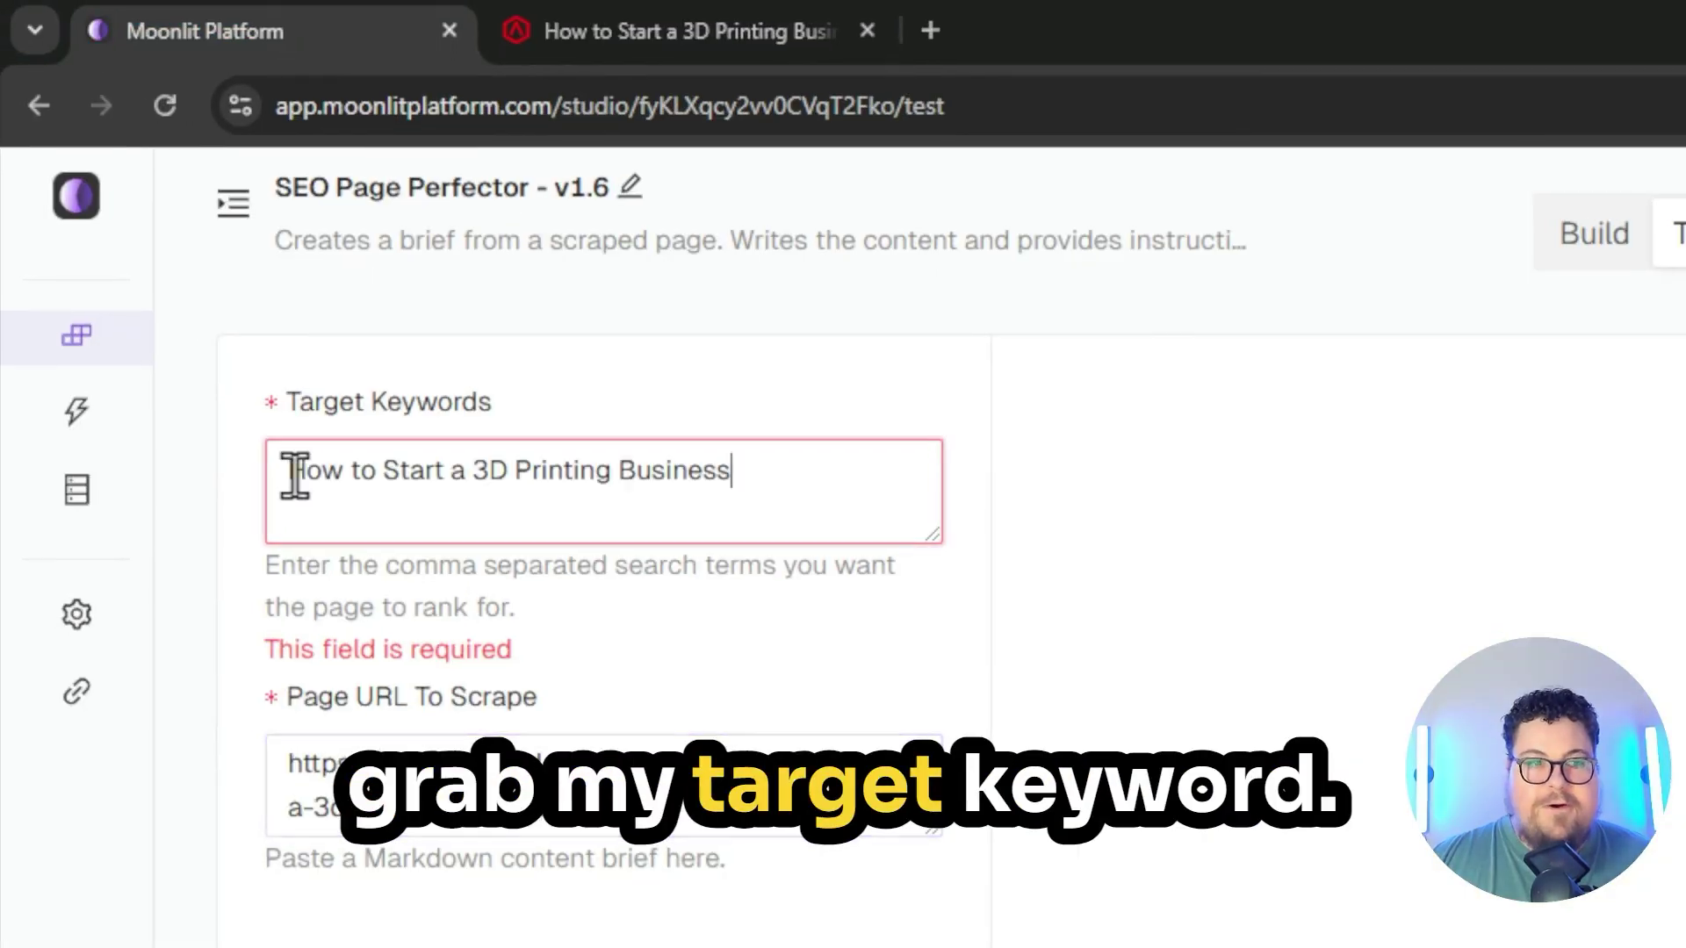
pyautogui.write(', 3D printing')
pyautogui.click(791, 509)
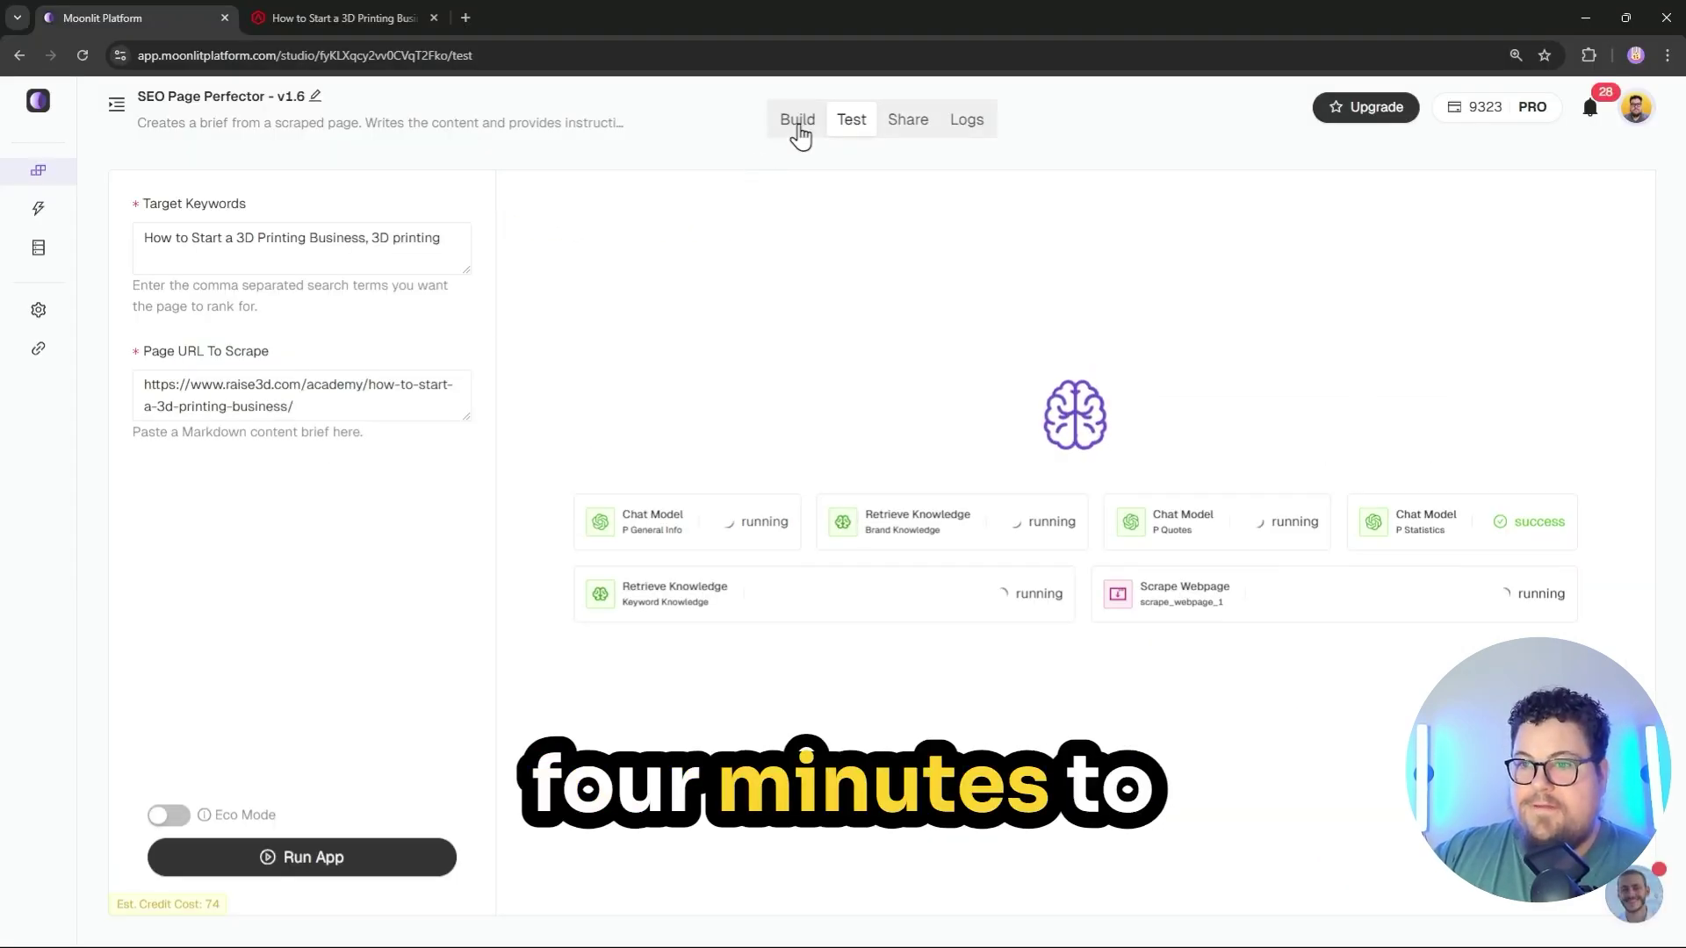
# Review the generated article's title and market section, highlighting the $55.8 billion forecast
pyautogui.click(798, 123)
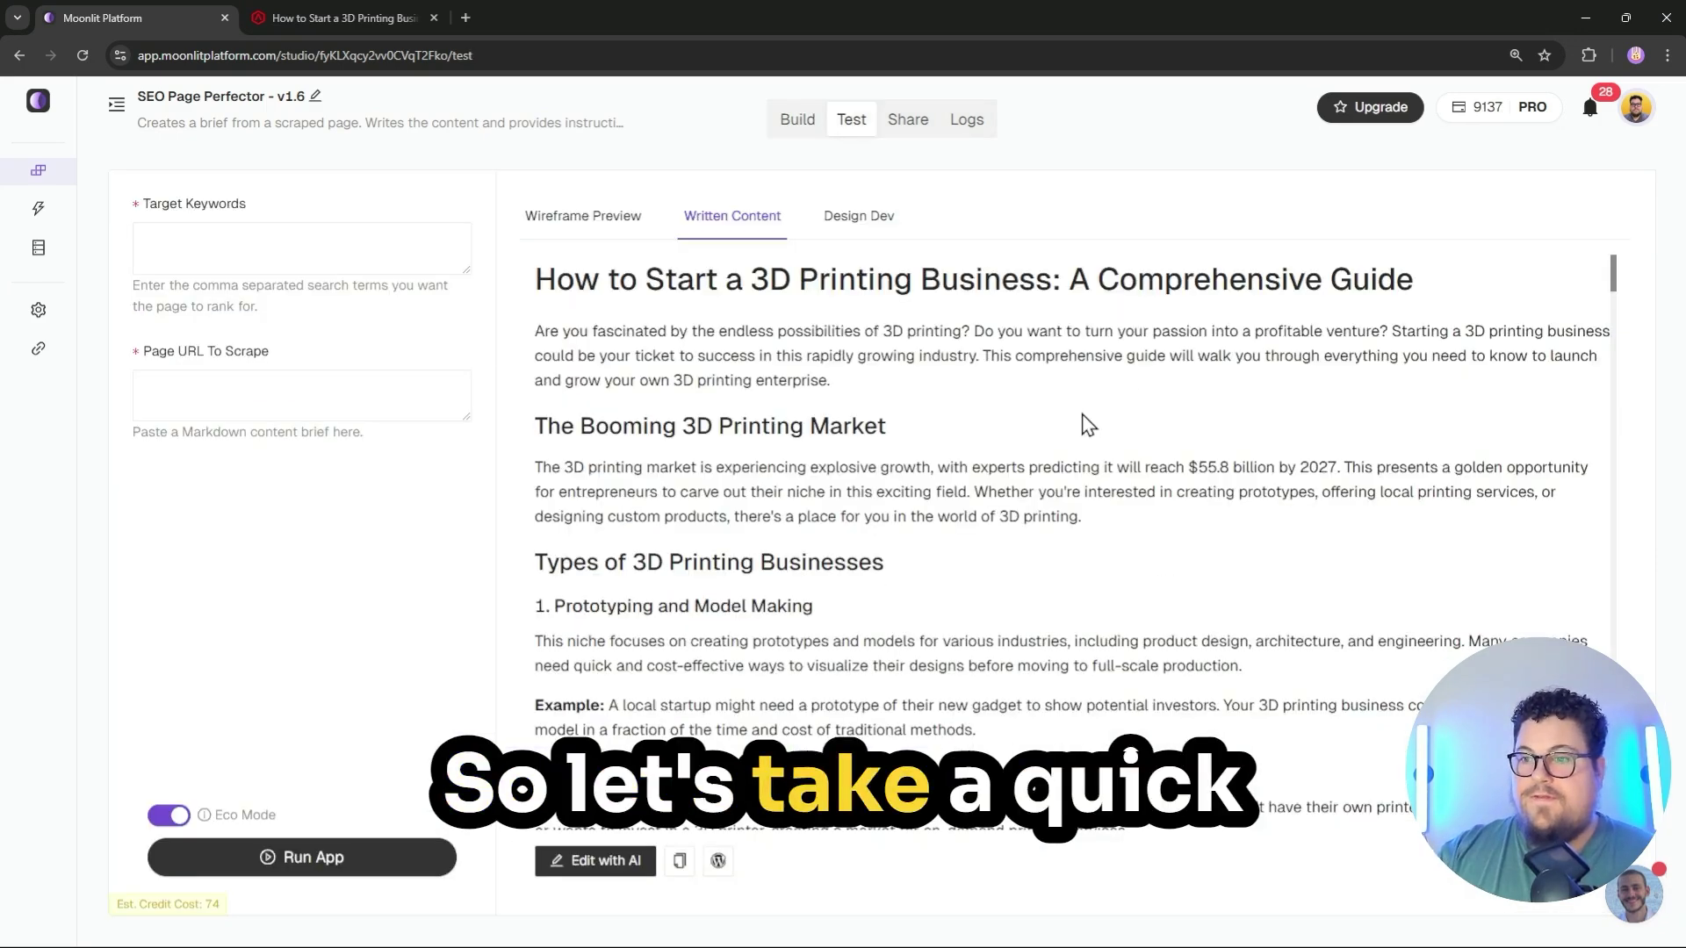
pyautogui.moveTo(537, 281); pyautogui.dragTo(1095, 279)
pyautogui.click(1133, 279)
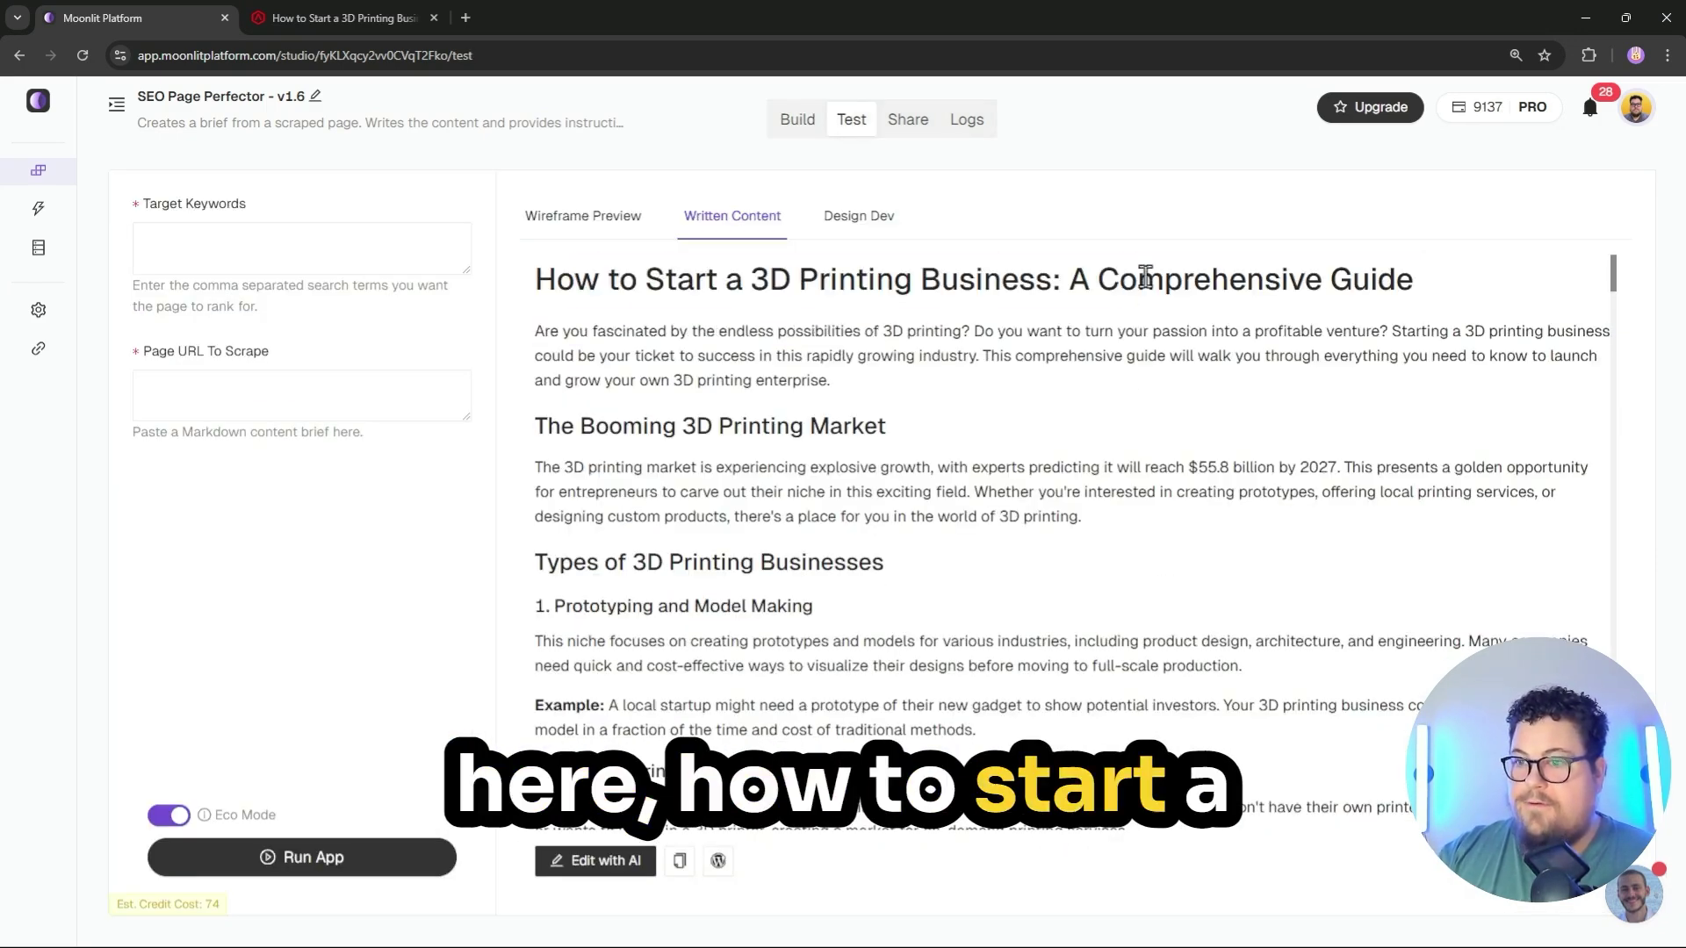
pyautogui.scroll(-1, 597, 380)
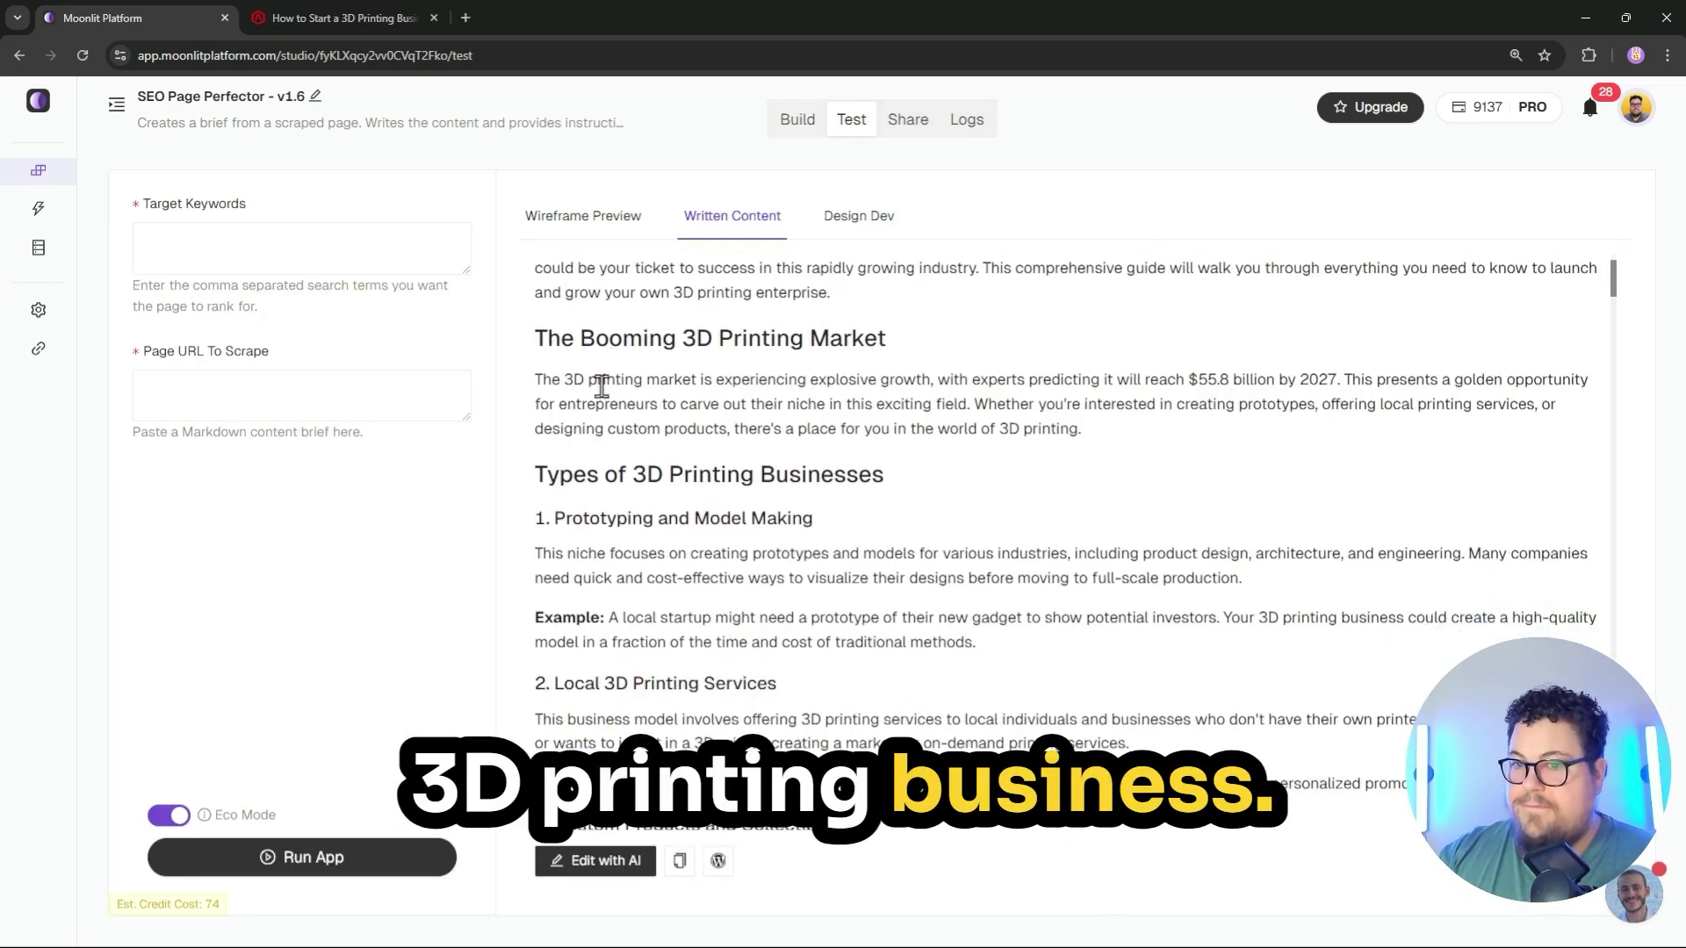
pyautogui.moveTo(534, 336); pyautogui.dragTo(1343, 379)
pyautogui.click(1075, 381)
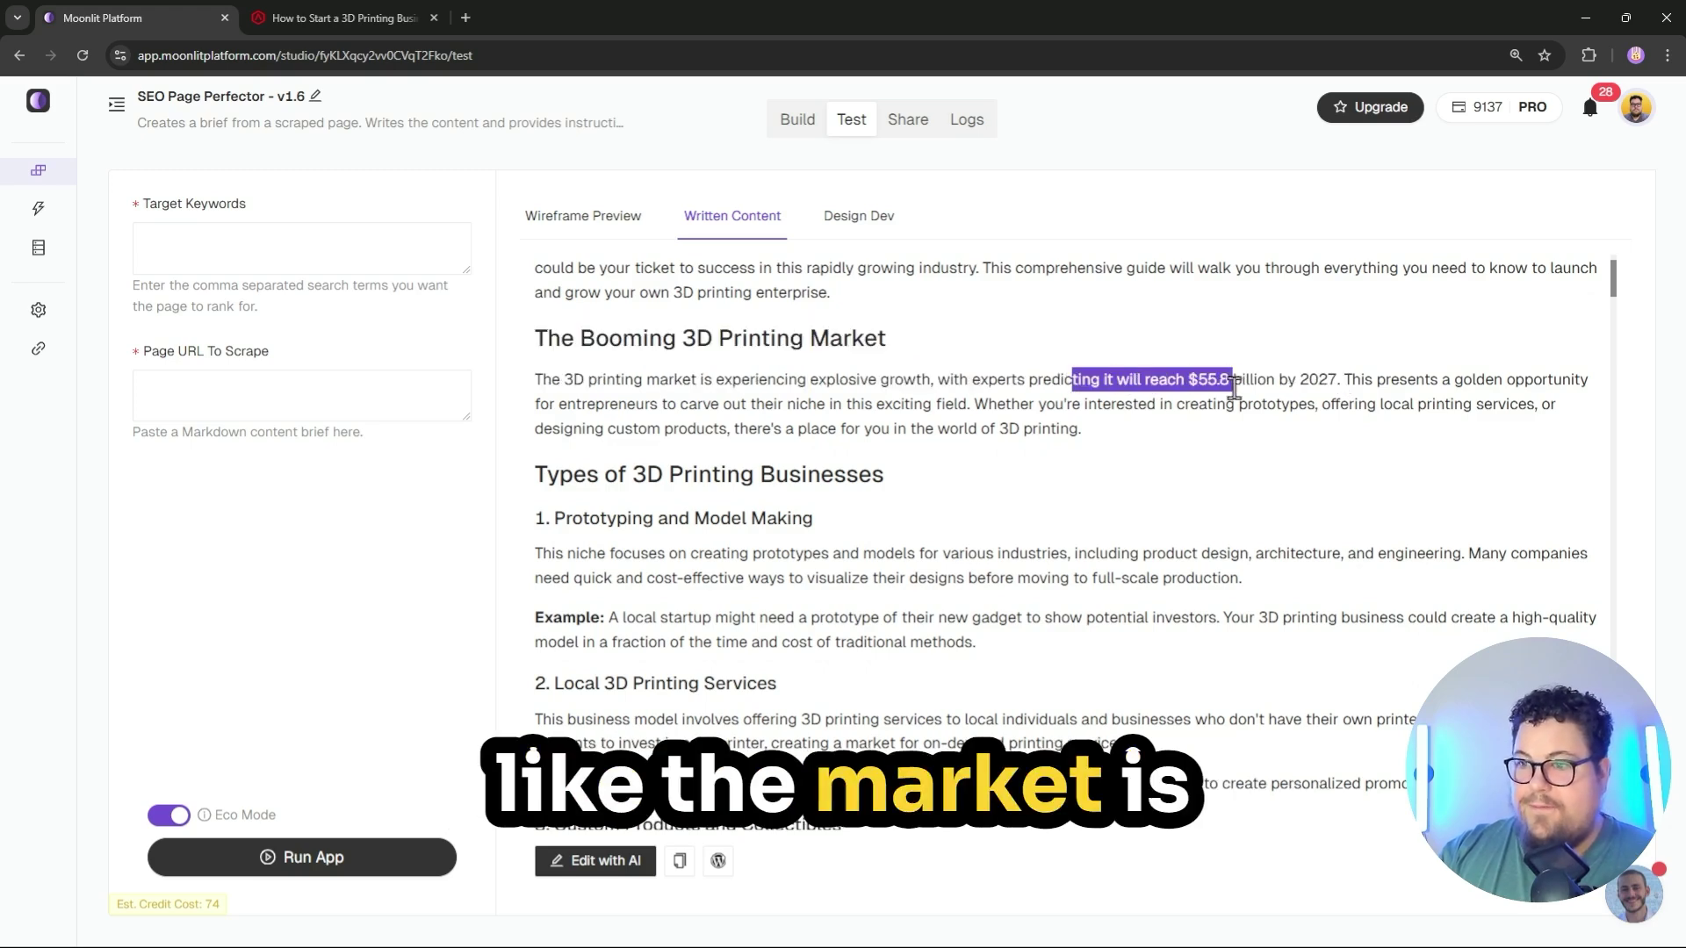
pyautogui.moveTo(1233, 387); pyautogui.dragTo(1324, 400)
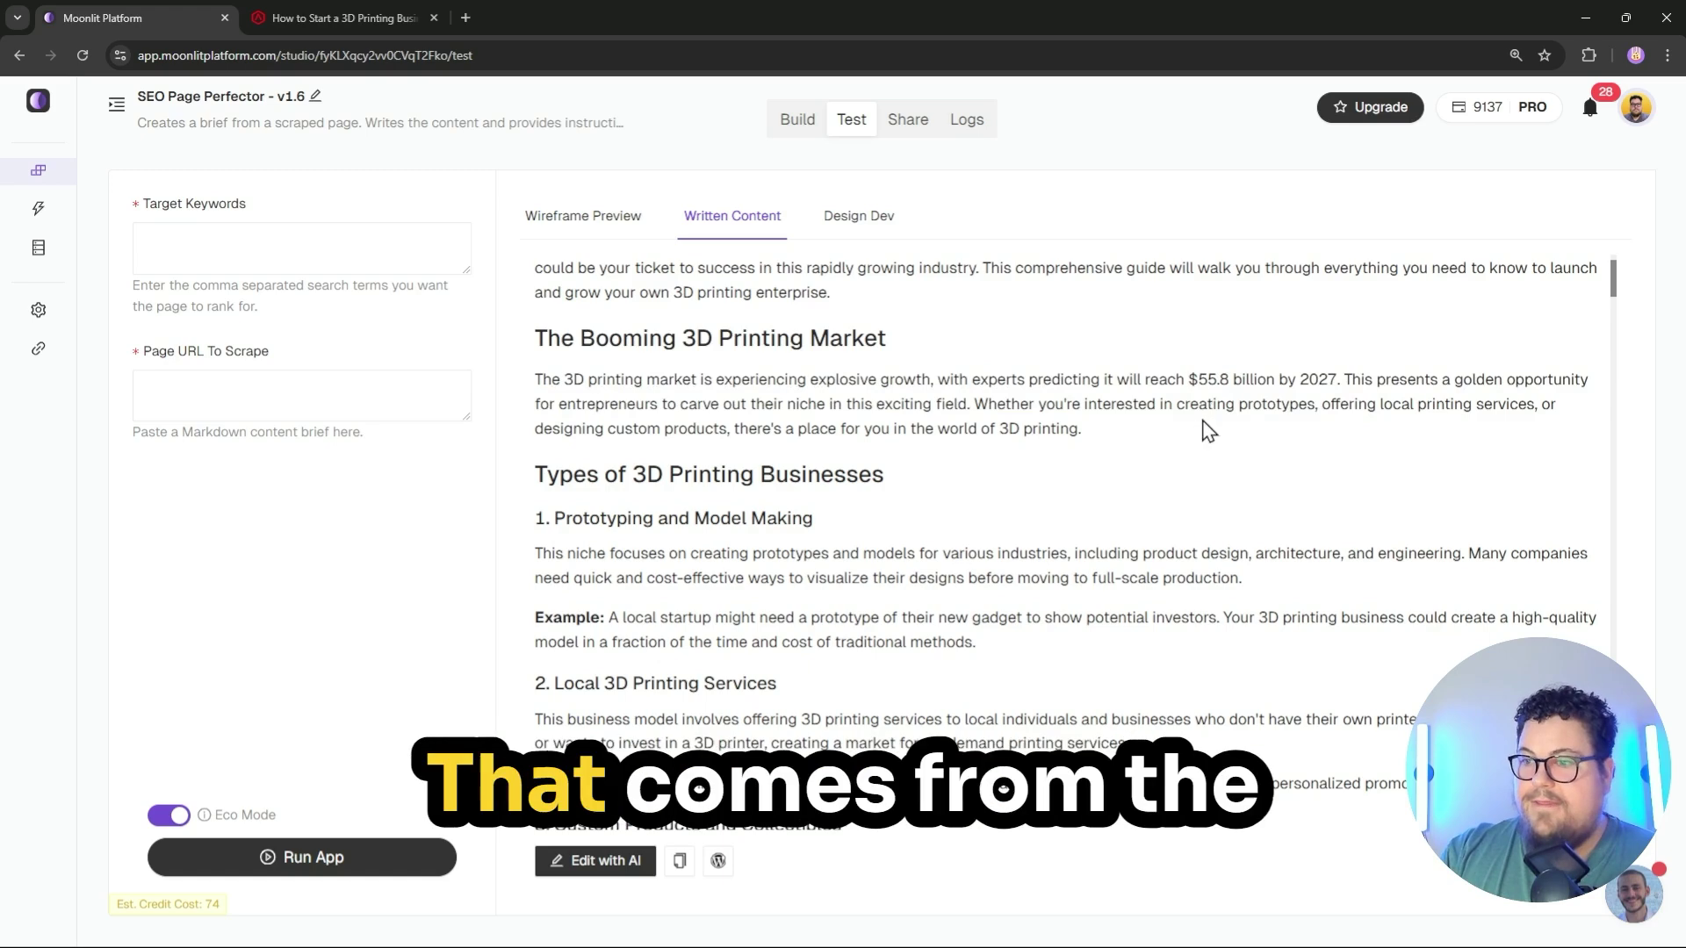
# Read on through the article, highlighting the Costs of Starting a 3D Printing Business heading
pyautogui.scroll(-2, 1211, 425)
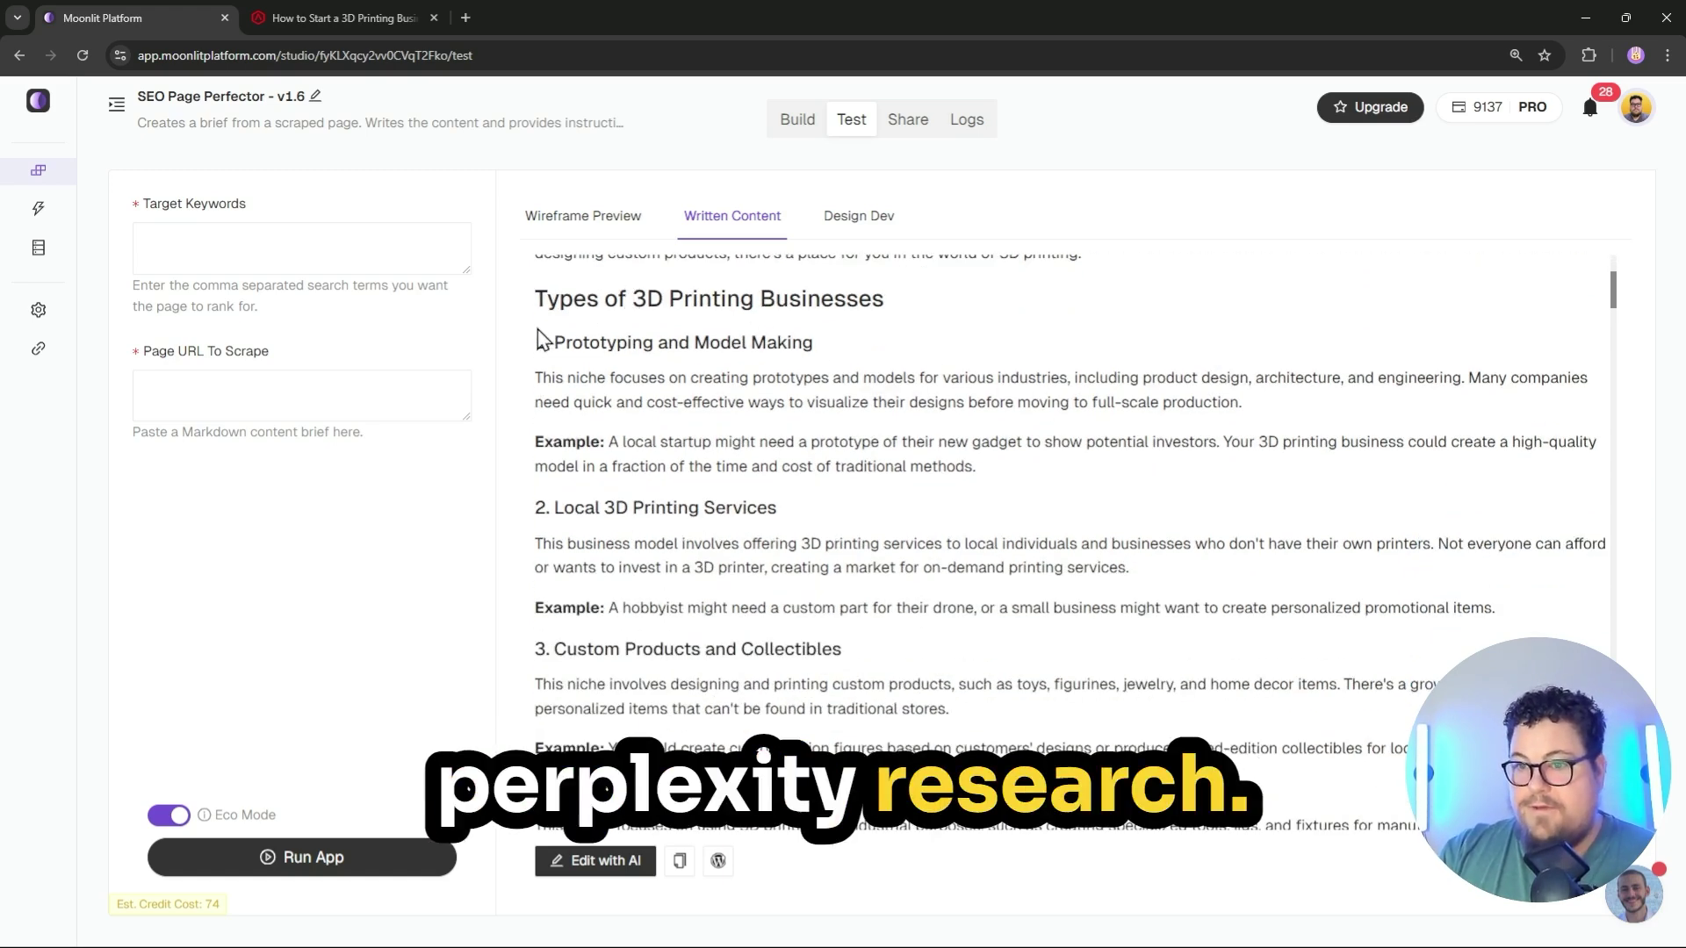
pyautogui.scroll(-2, 983, 505)
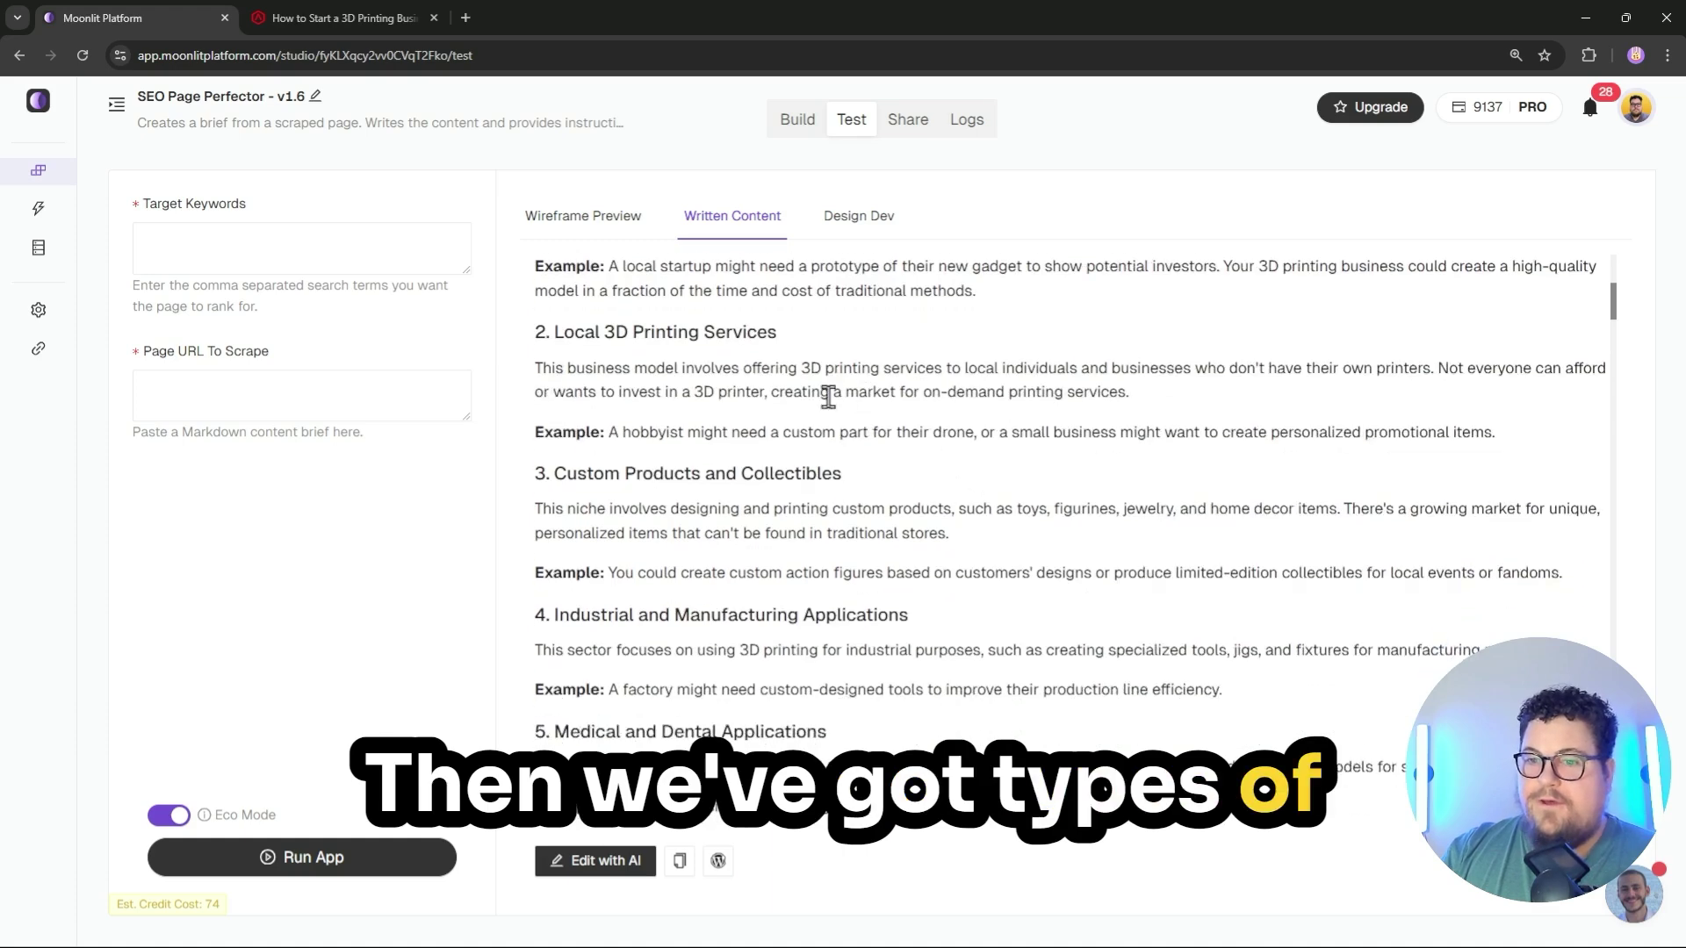
pyautogui.scroll(2, 828, 395)
pyautogui.scroll(-2, 834, 439)
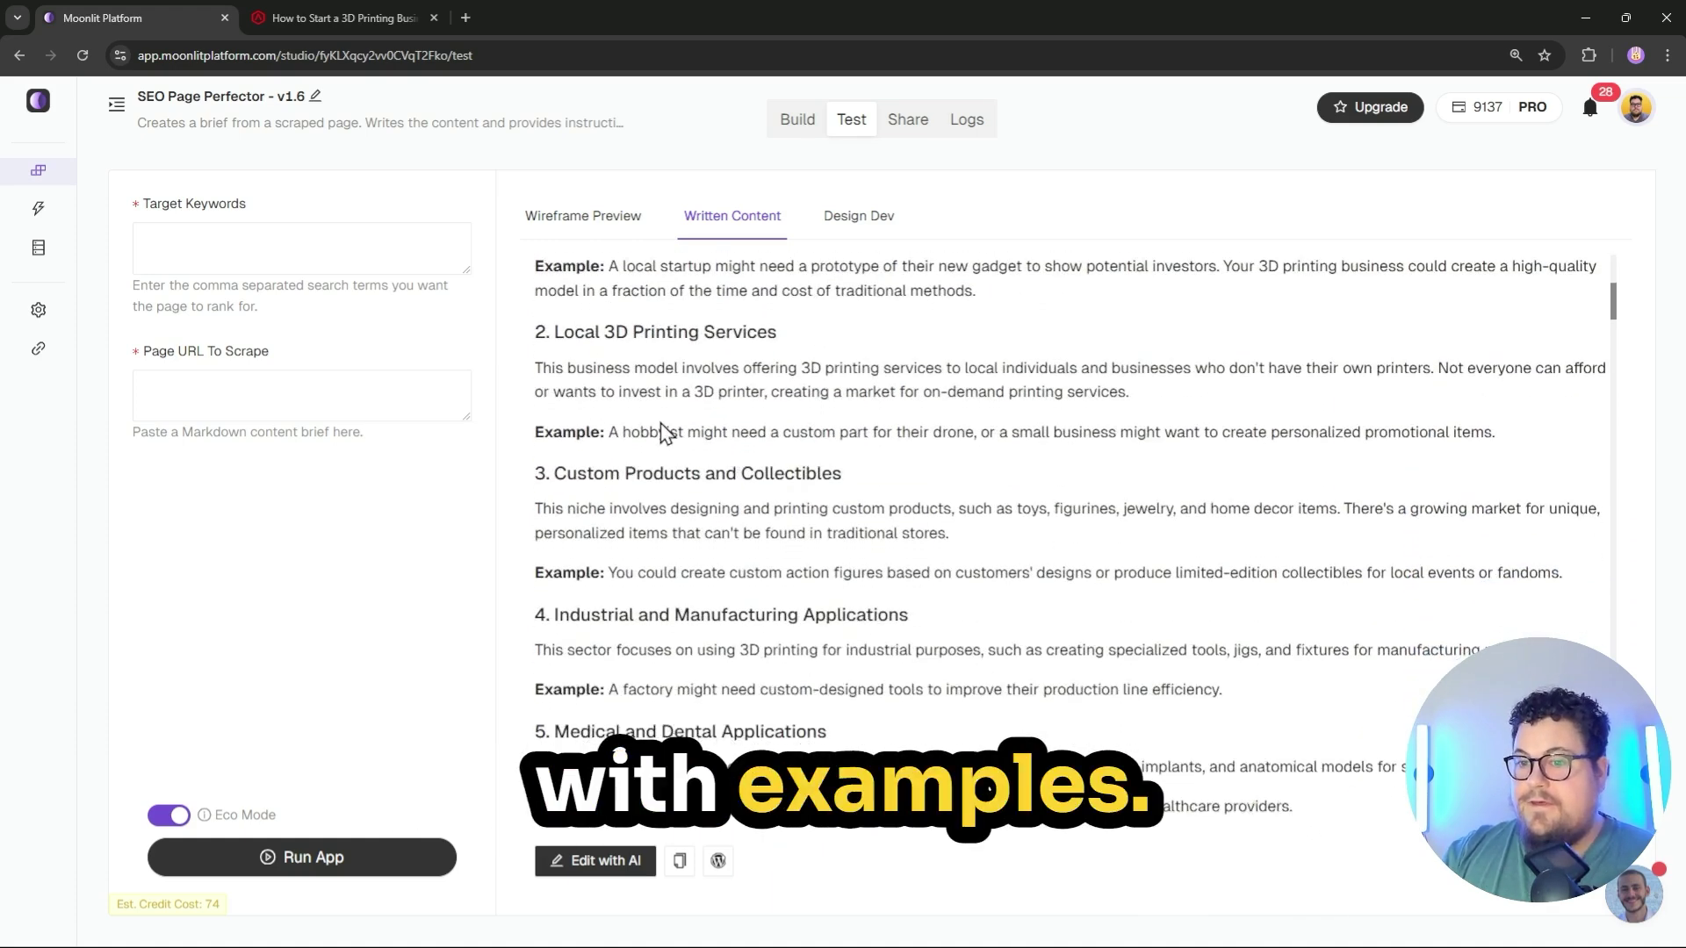
pyautogui.scroll(-6, 665, 430)
pyautogui.moveTo(595, 433); pyautogui.dragTo(868, 472)
pyautogui.moveTo(642, 334); pyautogui.dragTo(856, 332)
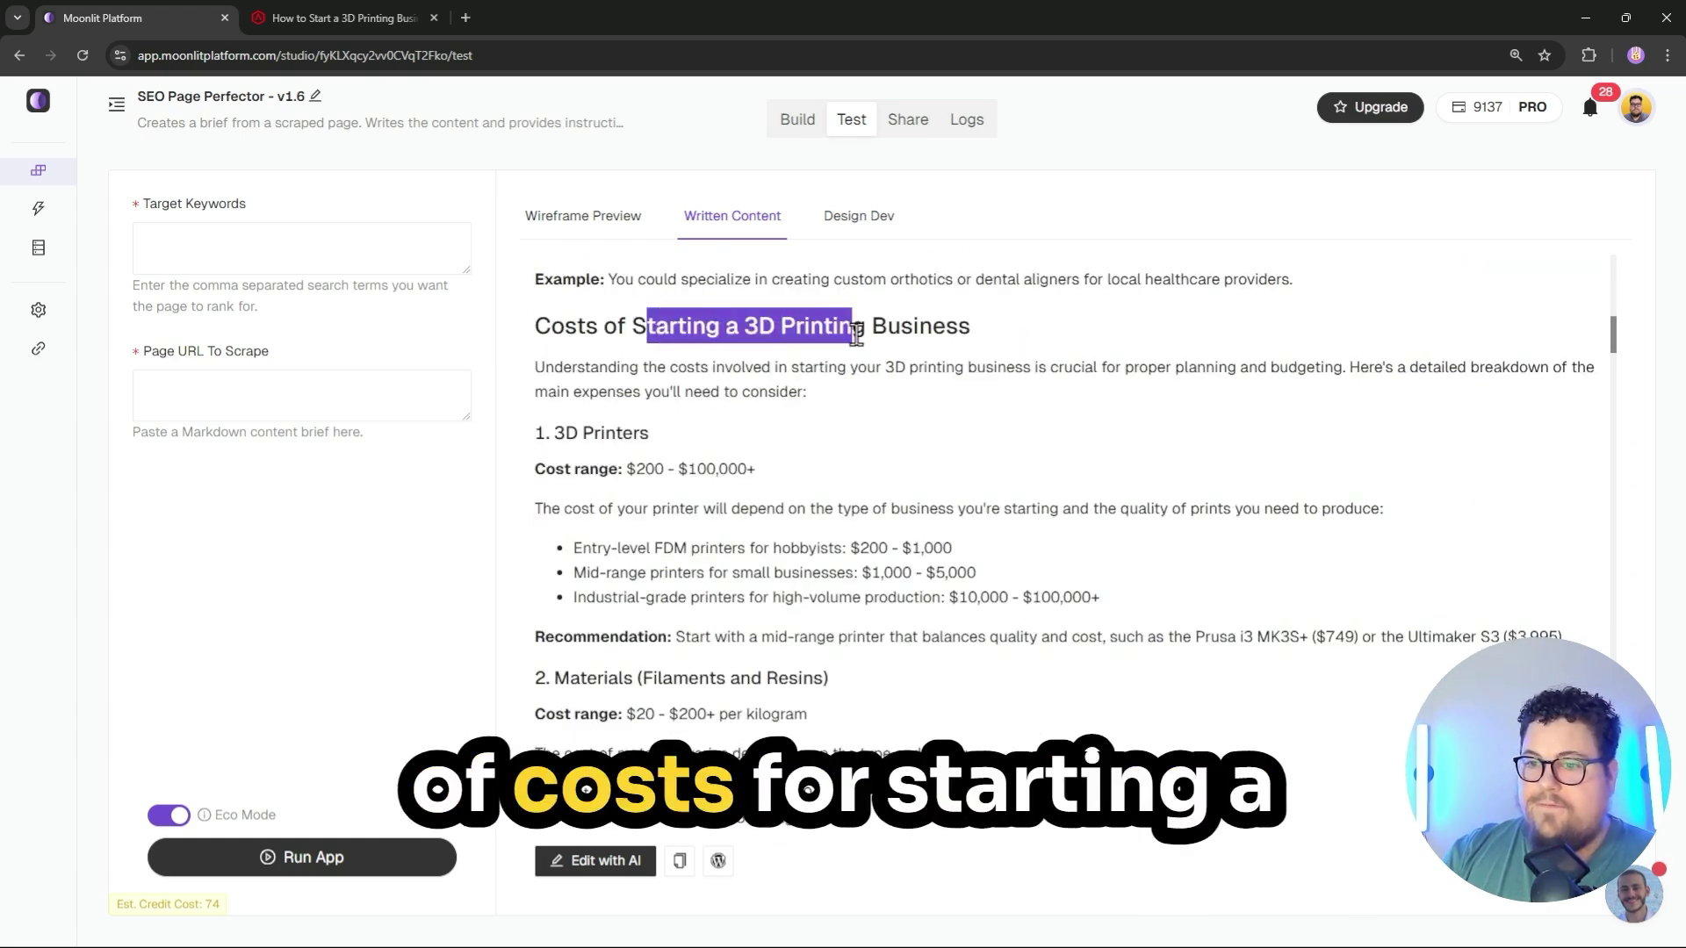
pyautogui.scroll(-9, 873, 356)
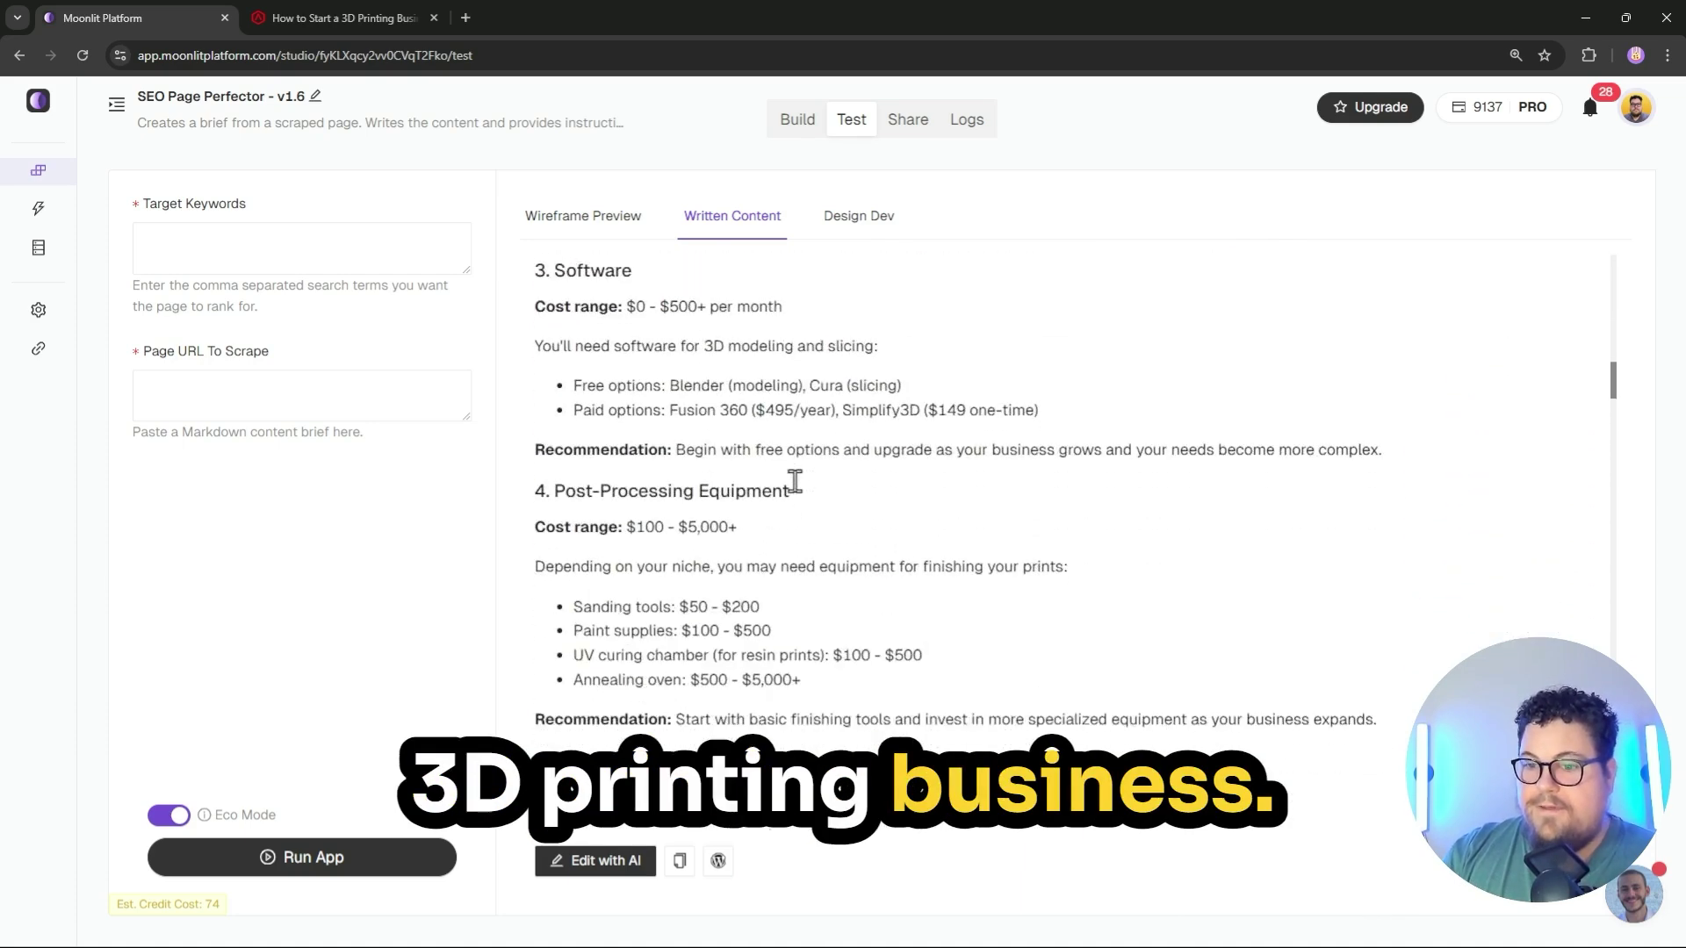
pyautogui.scroll(-15, 1058, 540)
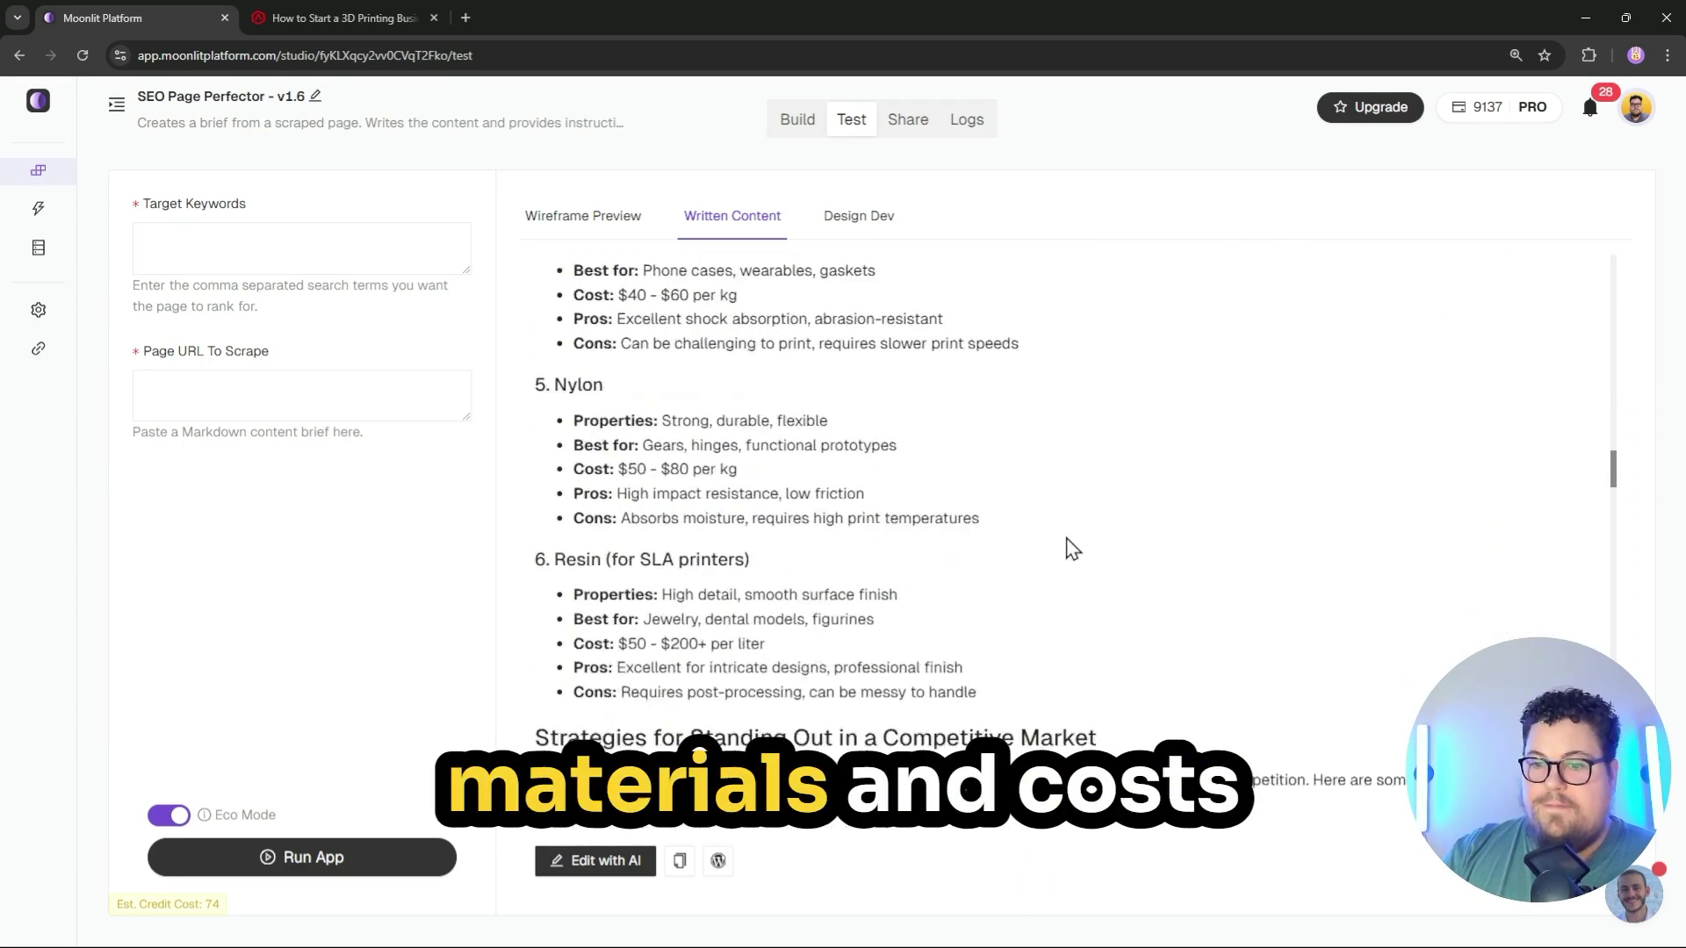
pyautogui.scroll(-3, 1056, 538)
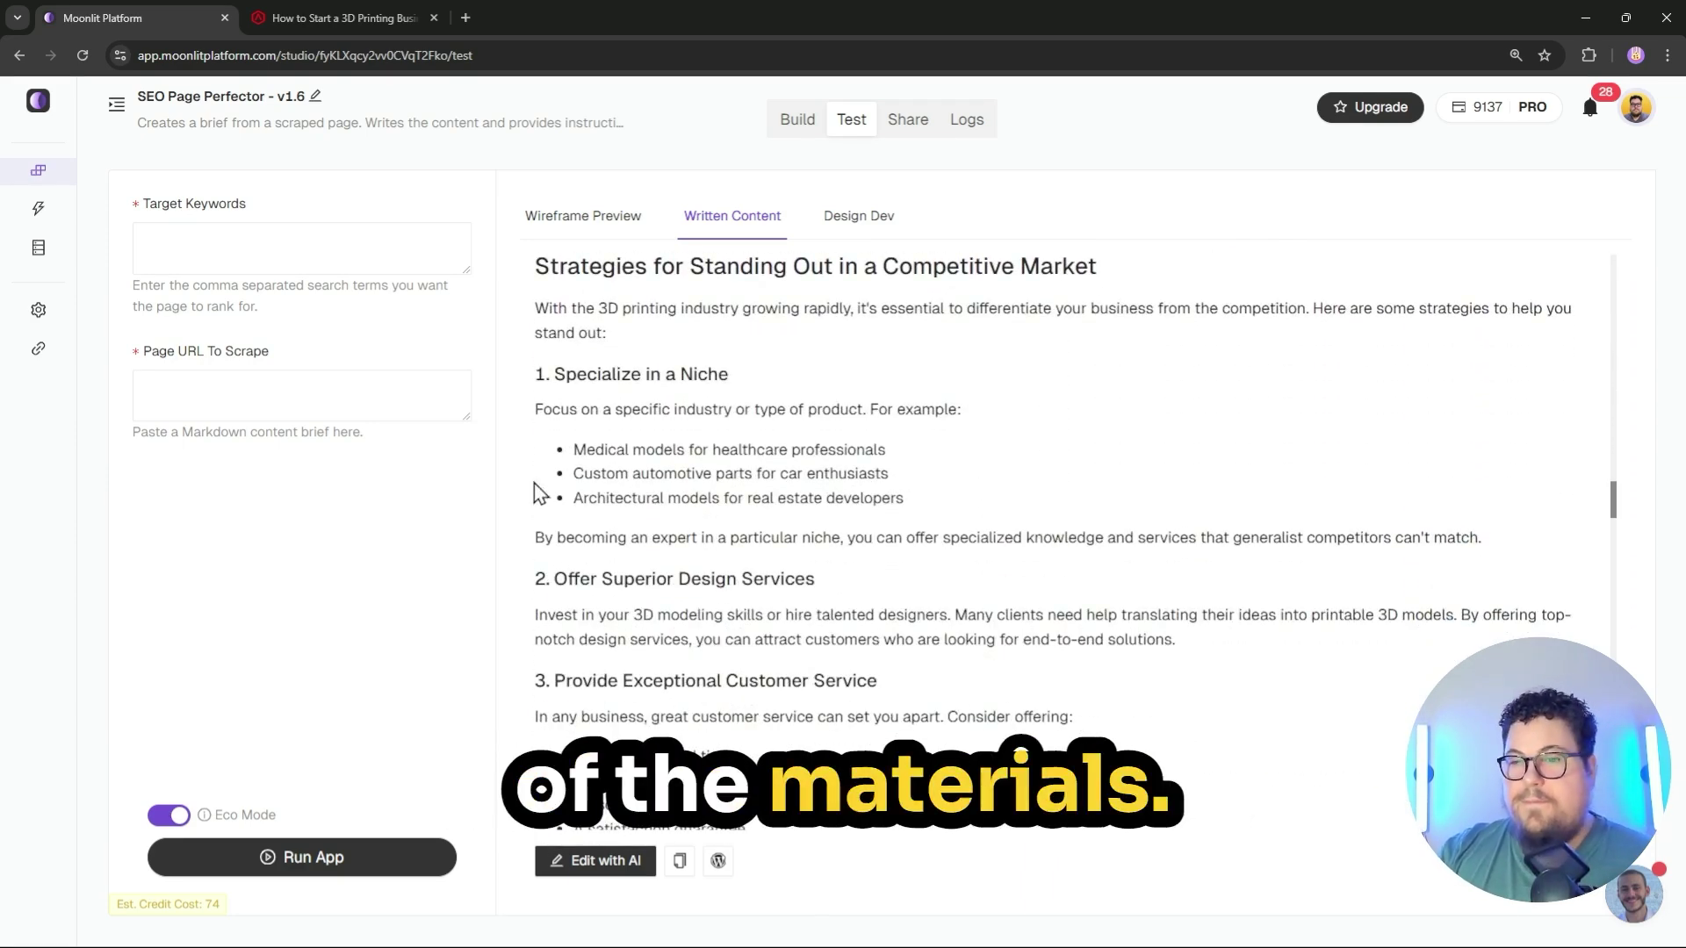
pyautogui.scroll(1, 874, 445)
pyautogui.scroll(-5, 875, 445)
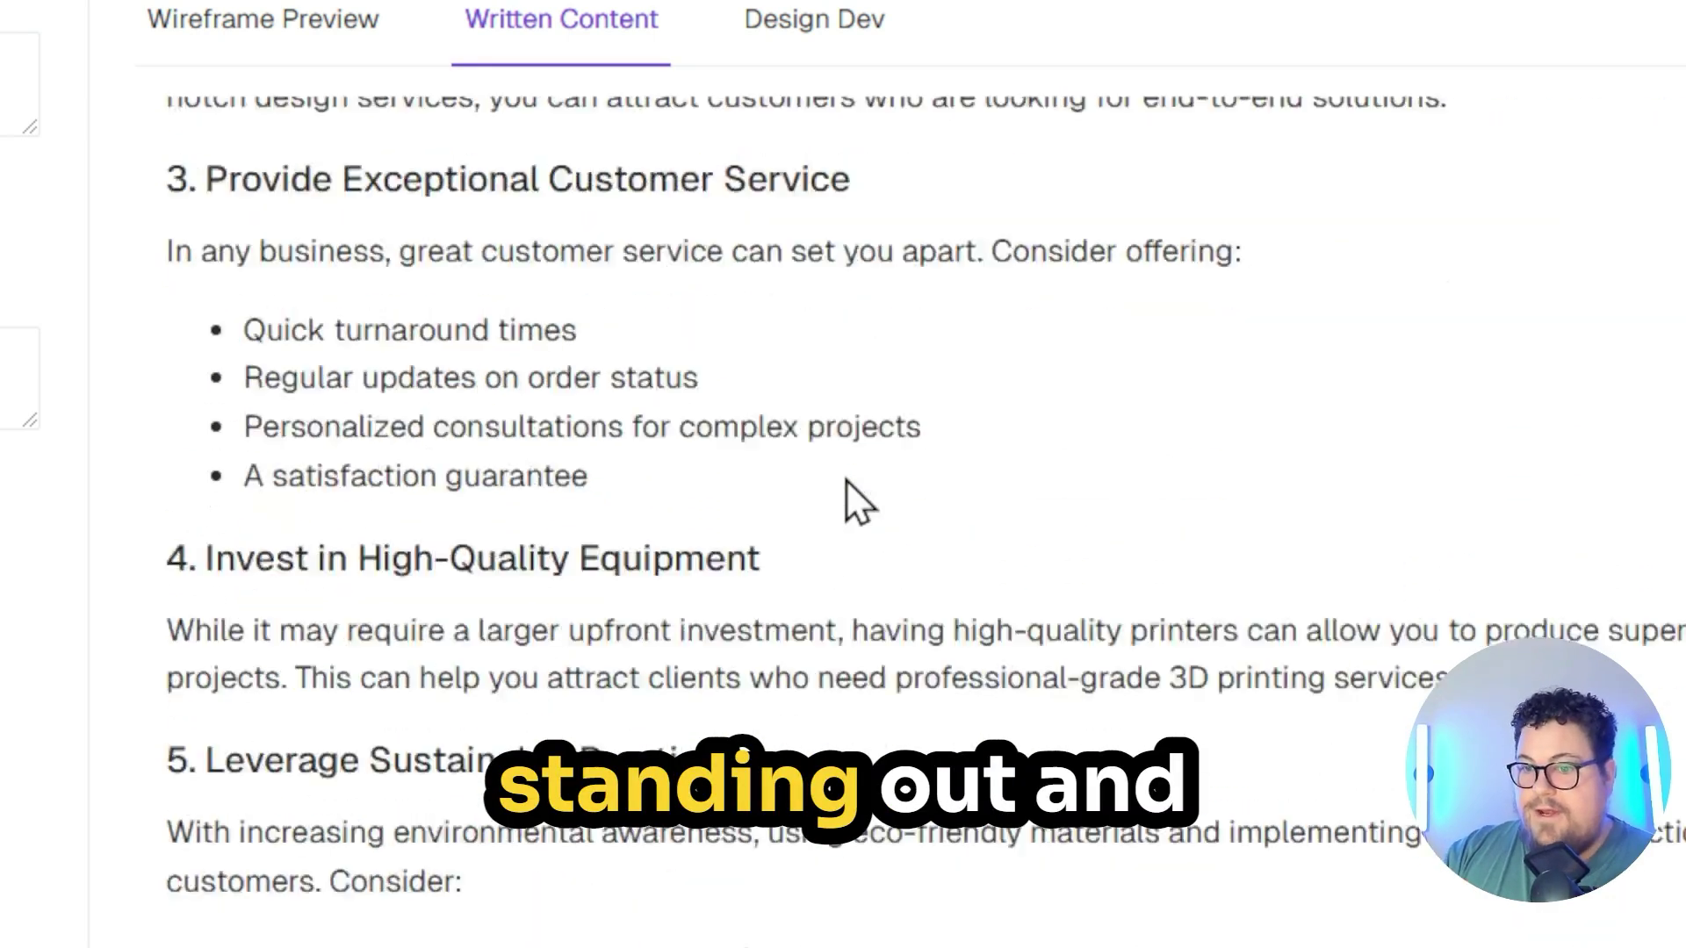
pyautogui.scroll(-12, 845, 479)
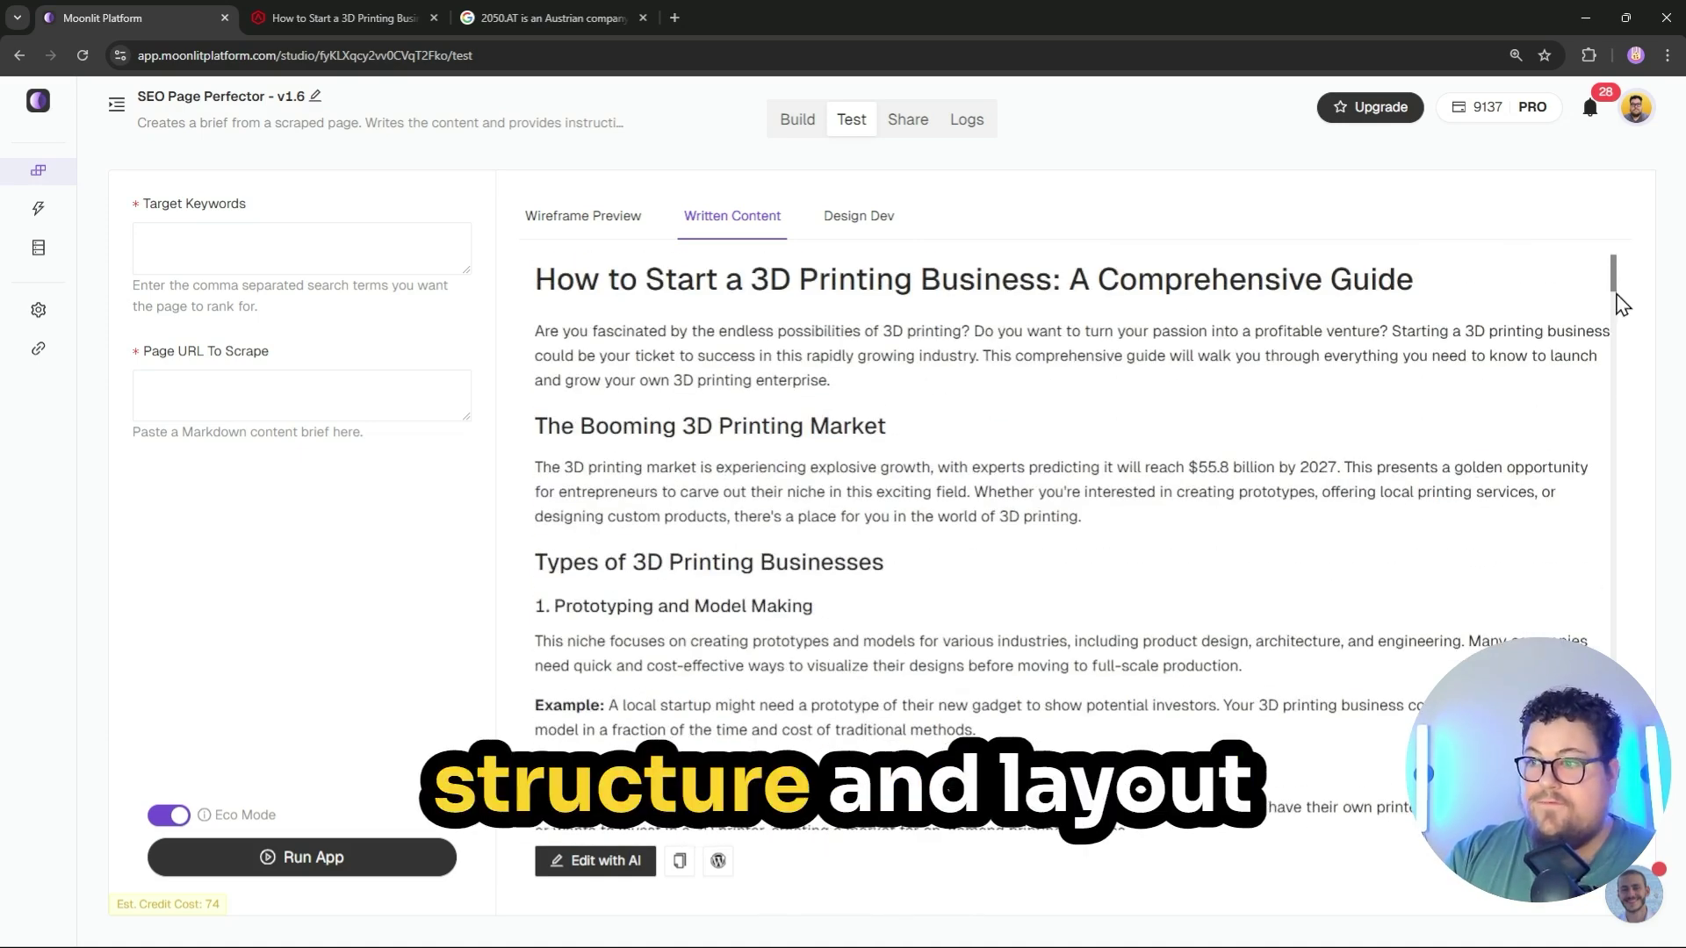
# Scroll through the original Raise3D 3D printing business article
pyautogui.click(386, 13)
pyautogui.scroll(-20, 688, 440)
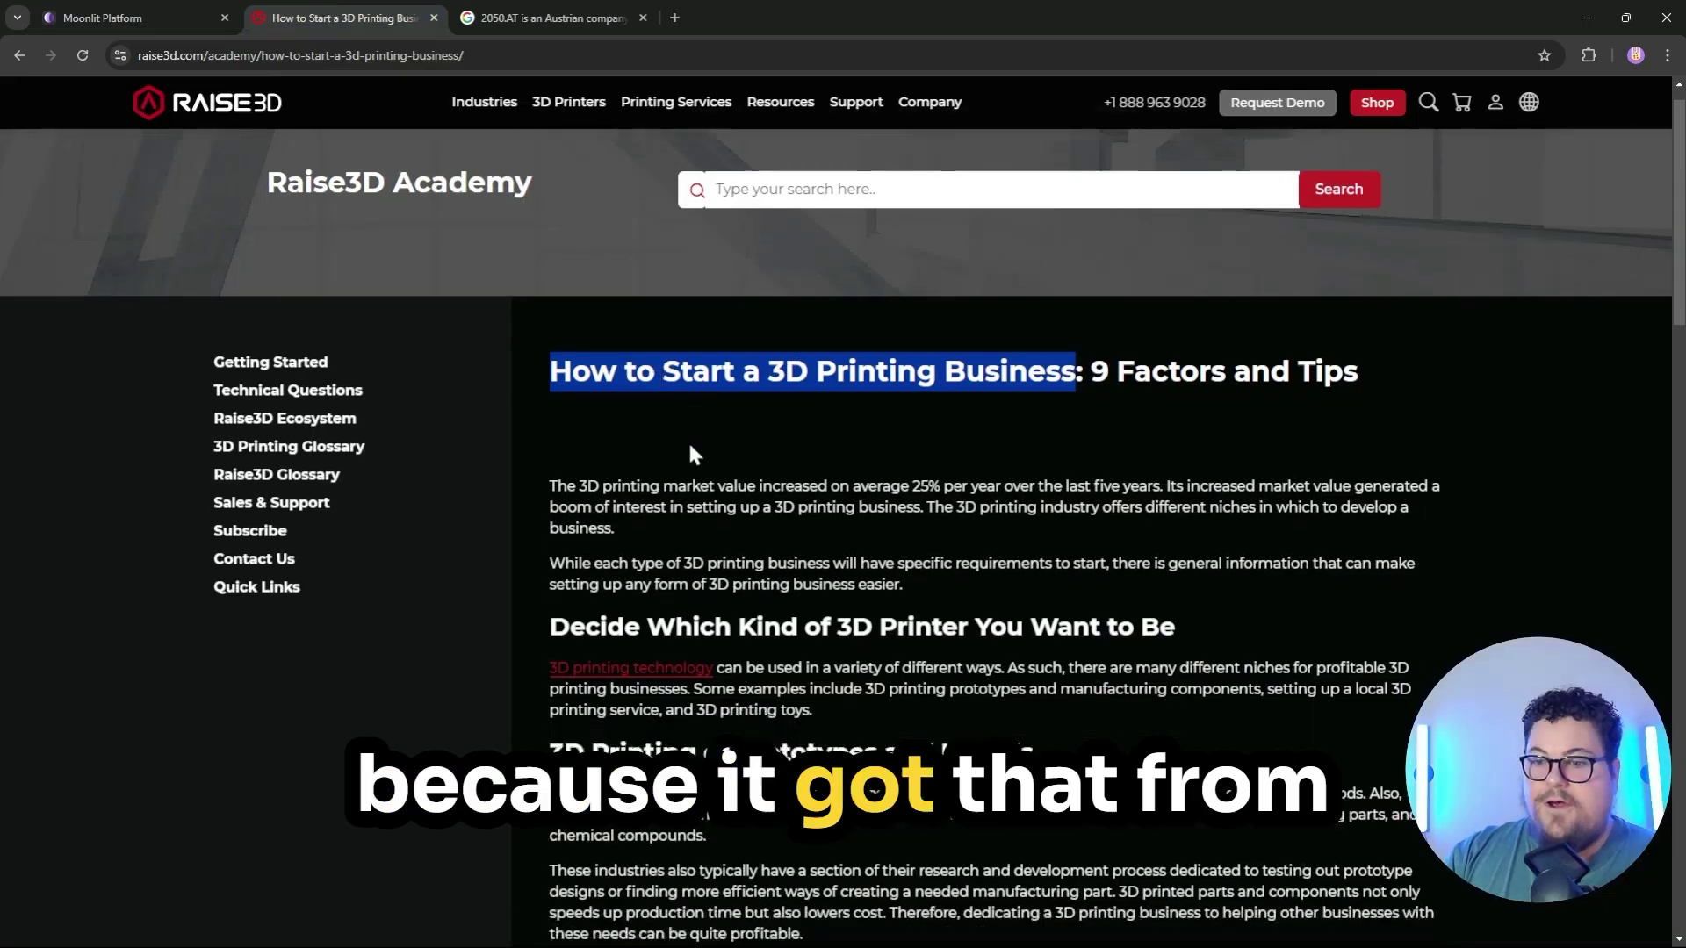
pyautogui.scroll(-10, 755, 424)
pyautogui.scroll(20, 658, 406)
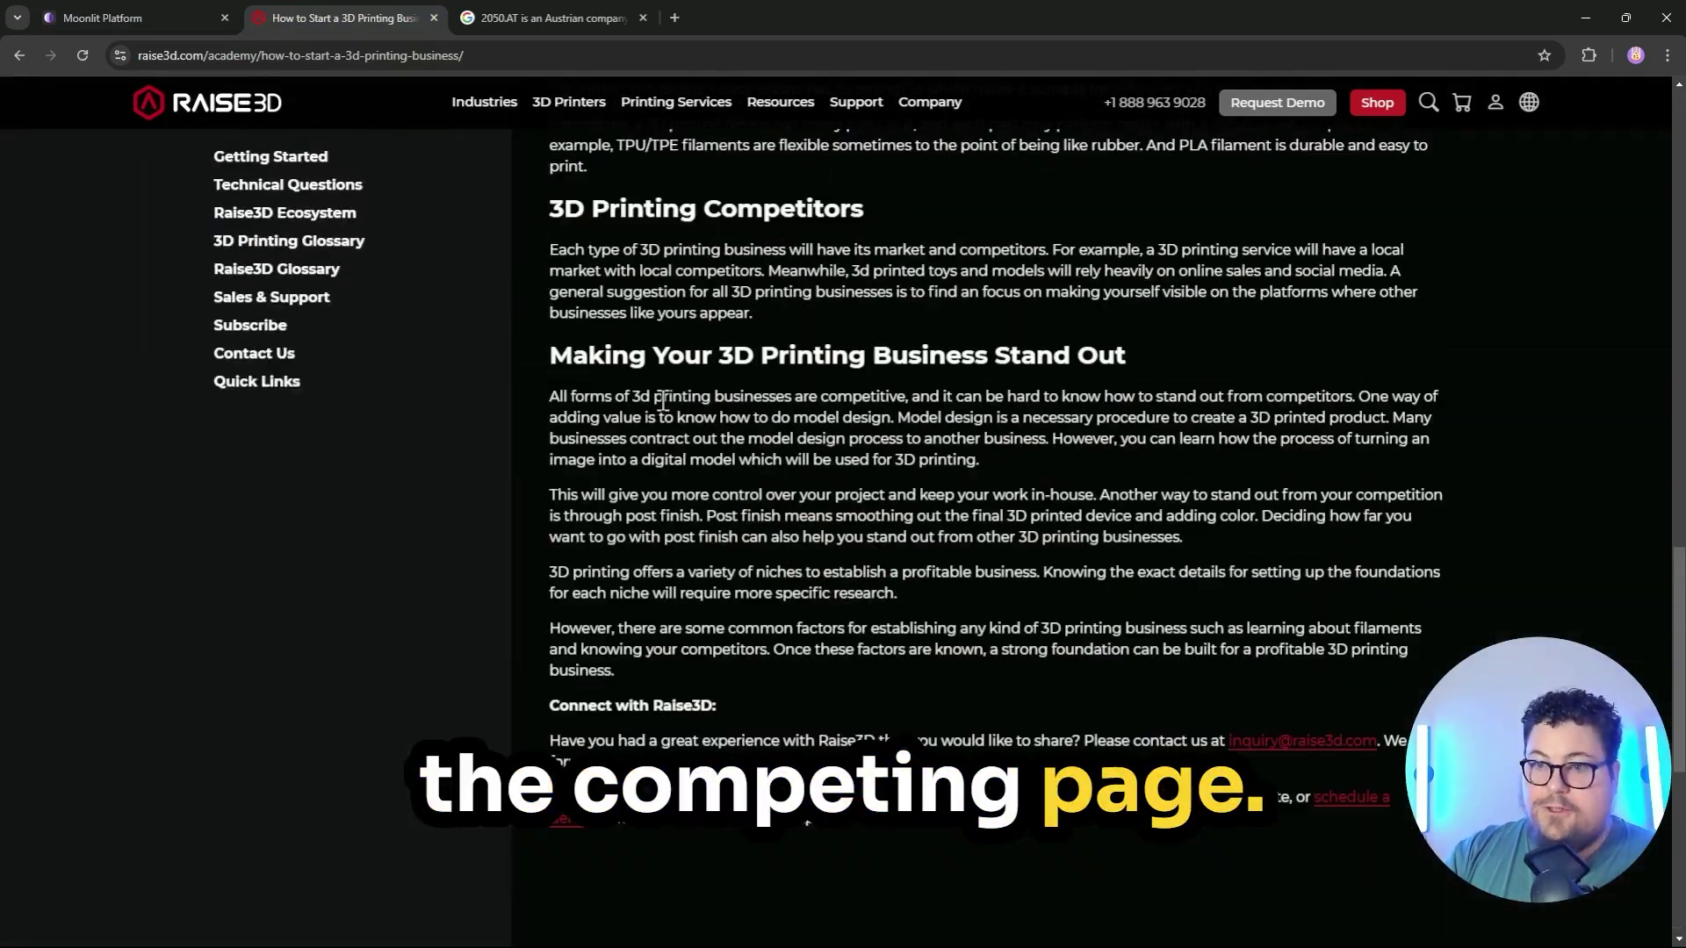
pyautogui.scroll(-20, 706, 519)
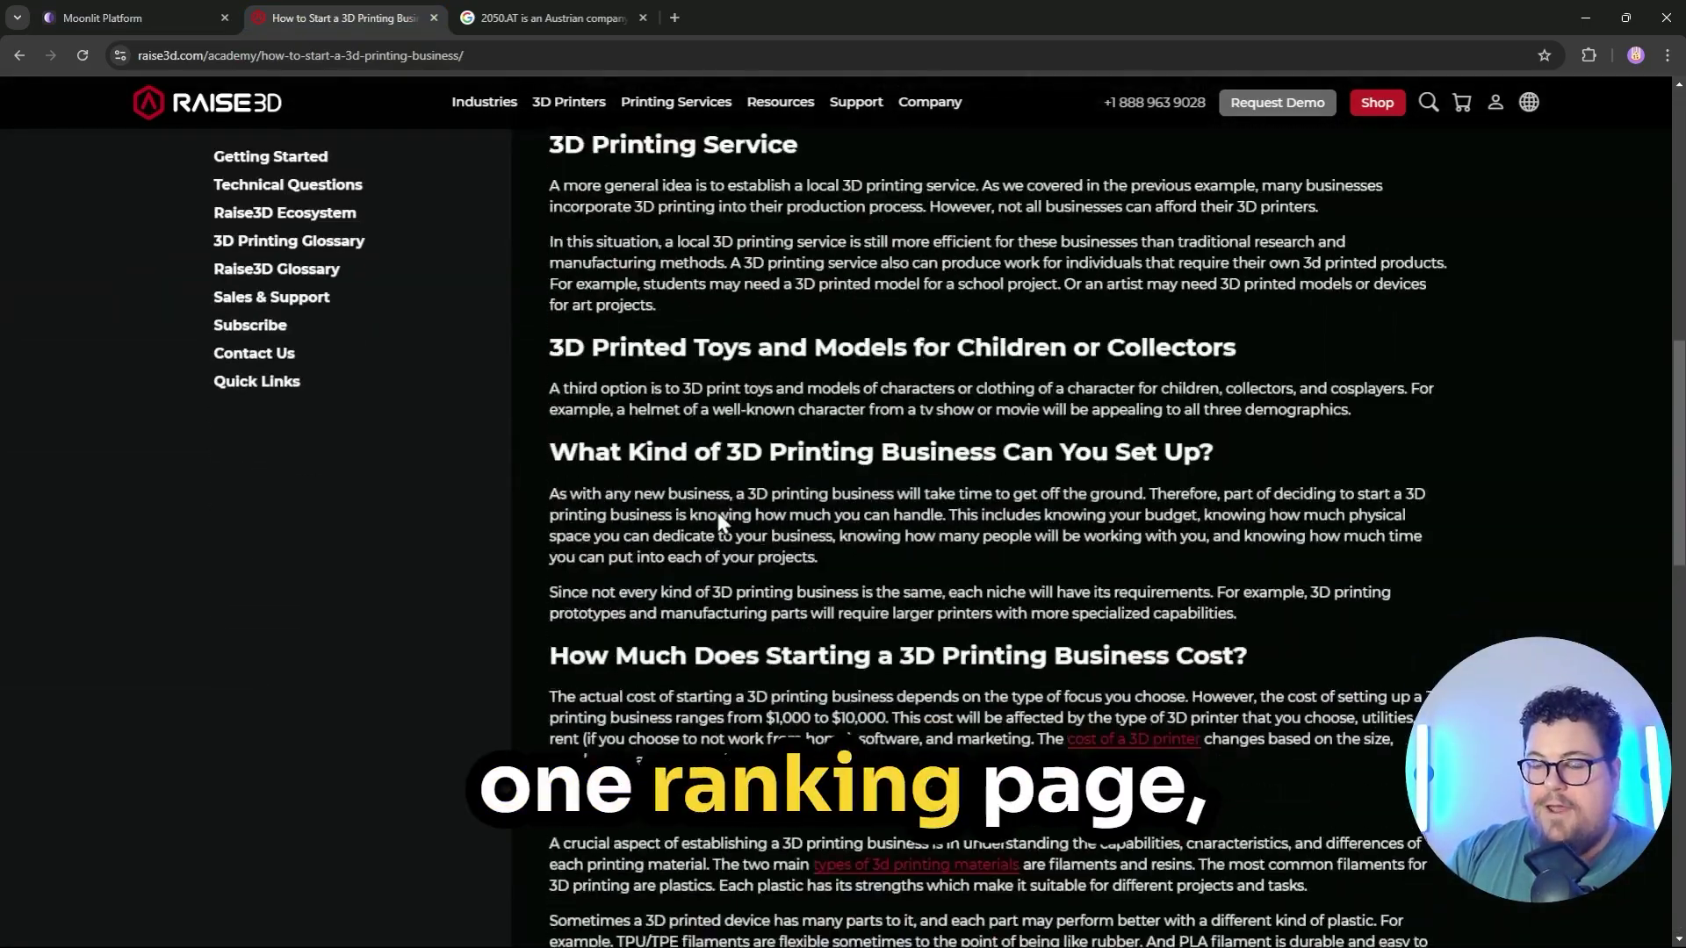
pyautogui.scroll(6, 657, 573)
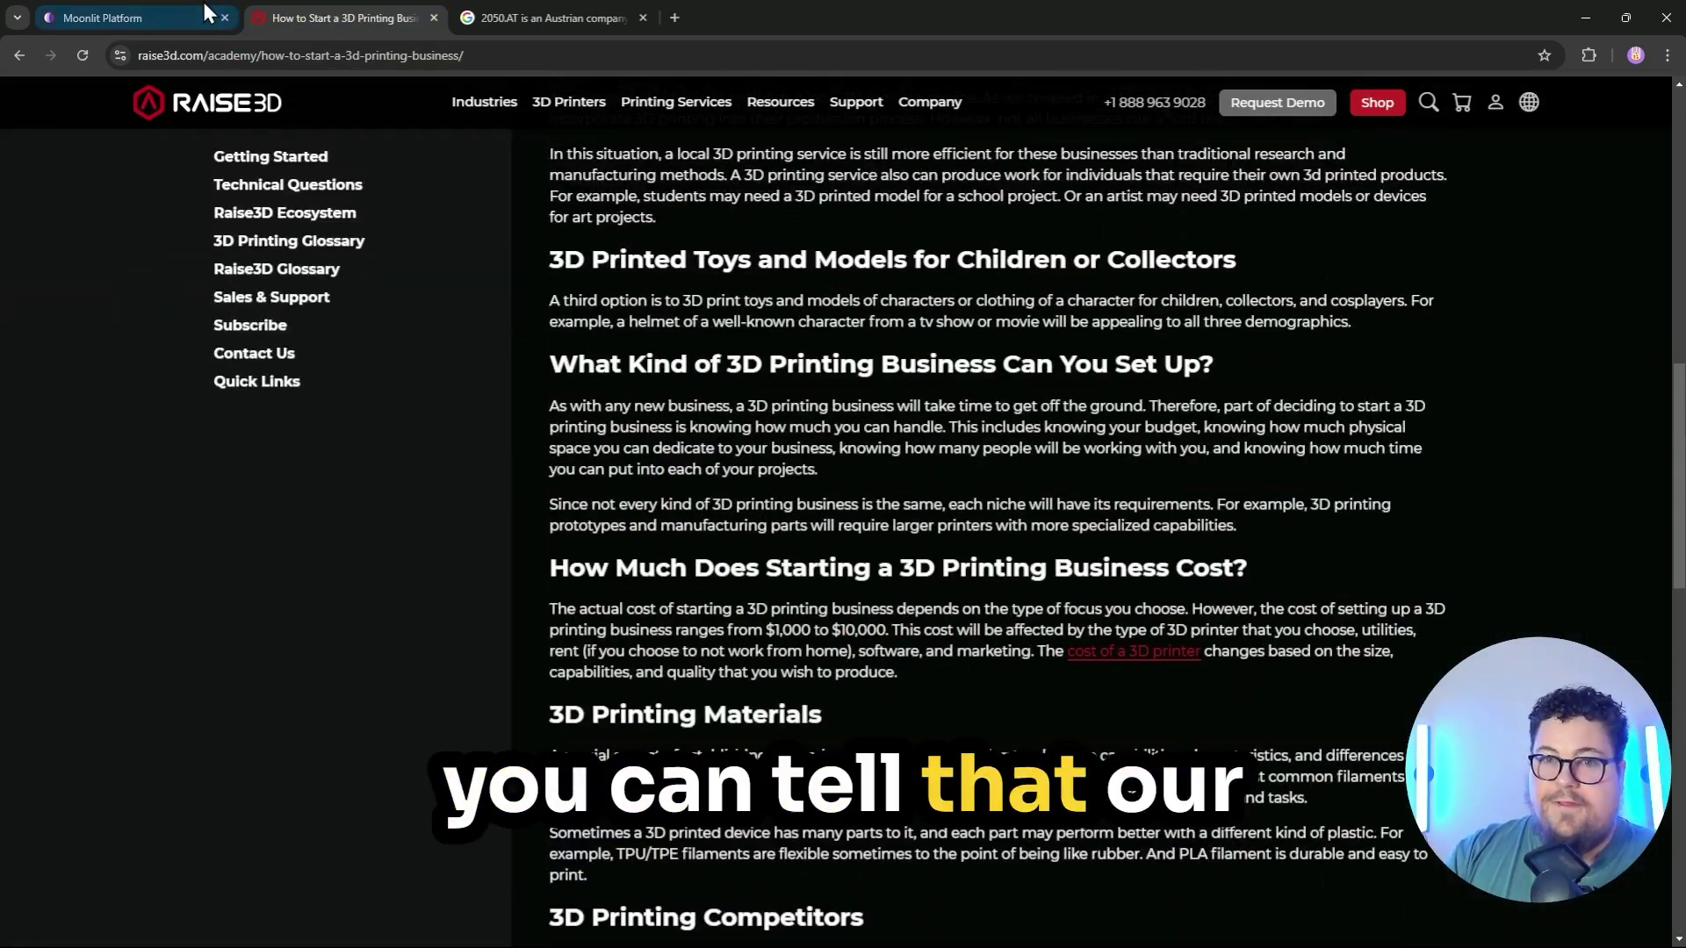
# Compare the longer generated write-up with the top of the Raise3D article, ending on Moonlit
pyautogui.click(103, 17)
pyautogui.scroll(-8, 883, 445)
pyautogui.scroll(-20, 884, 445)
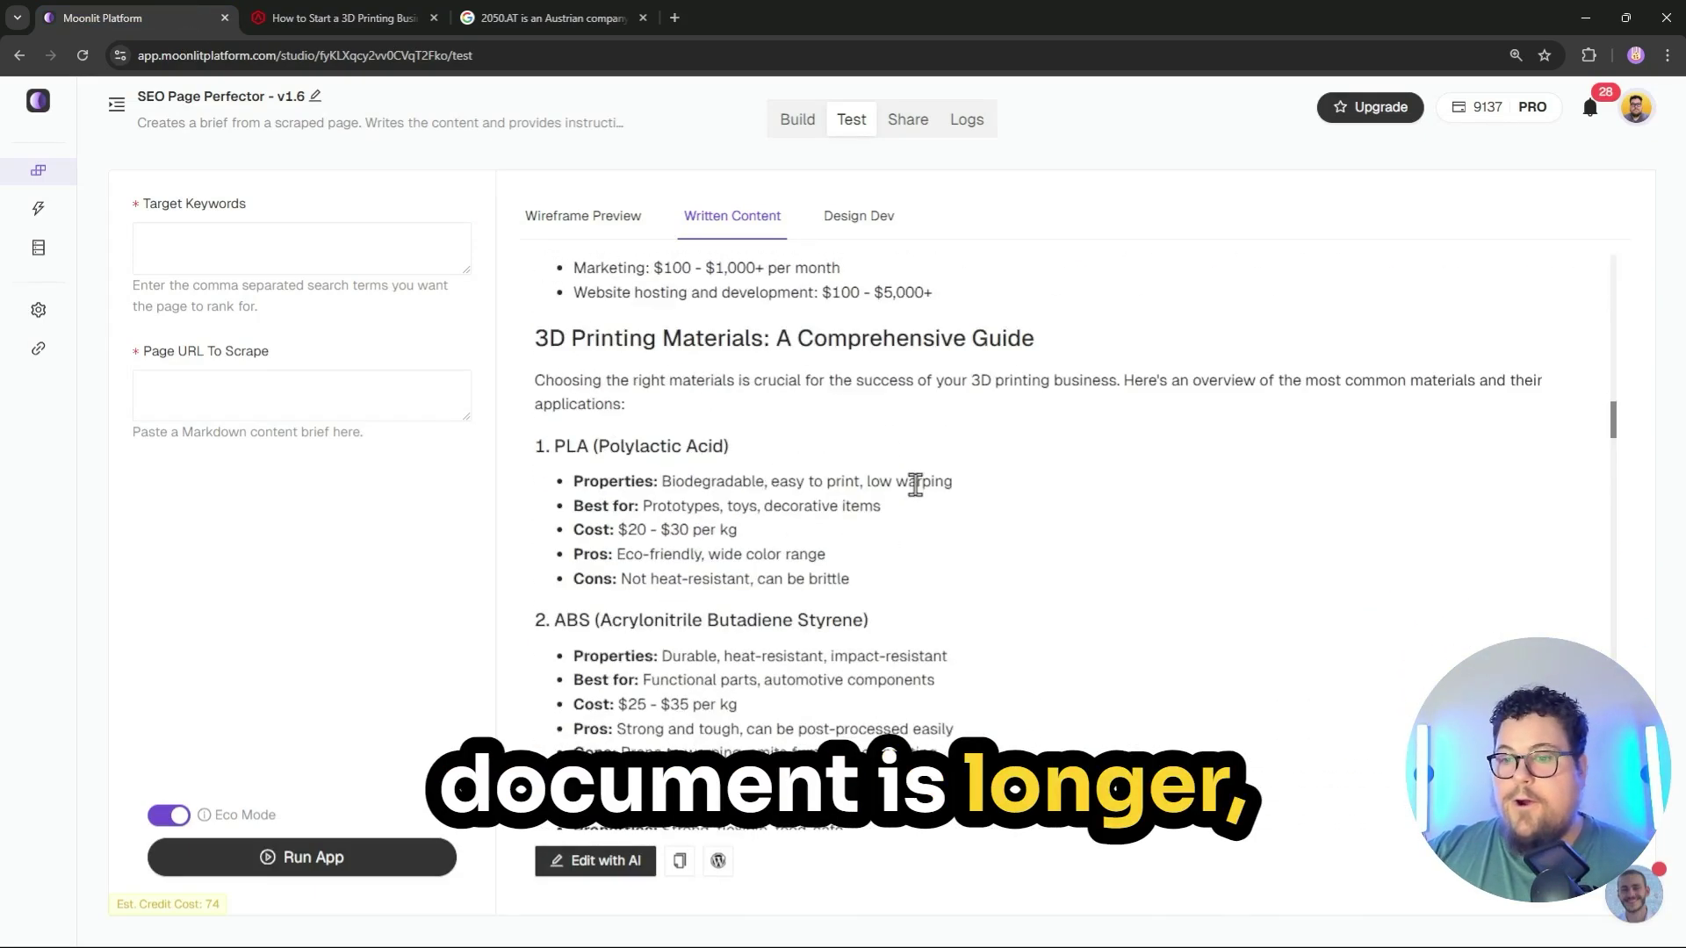
pyautogui.scroll(-20, 913, 513)
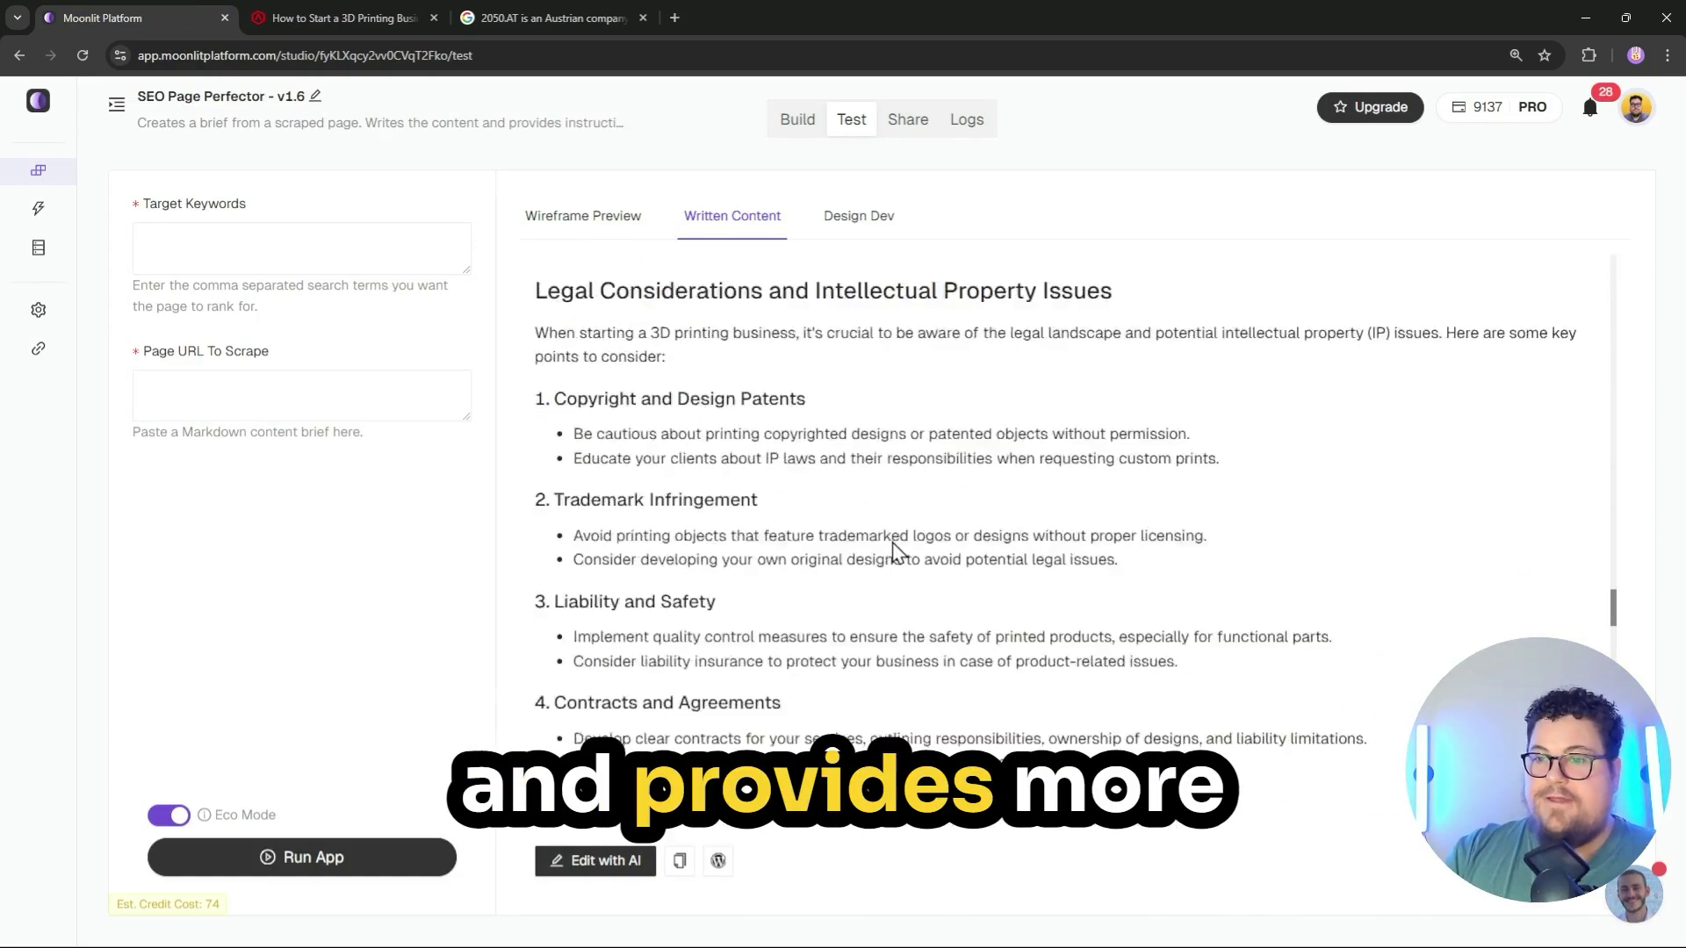
pyautogui.click(343, 18)
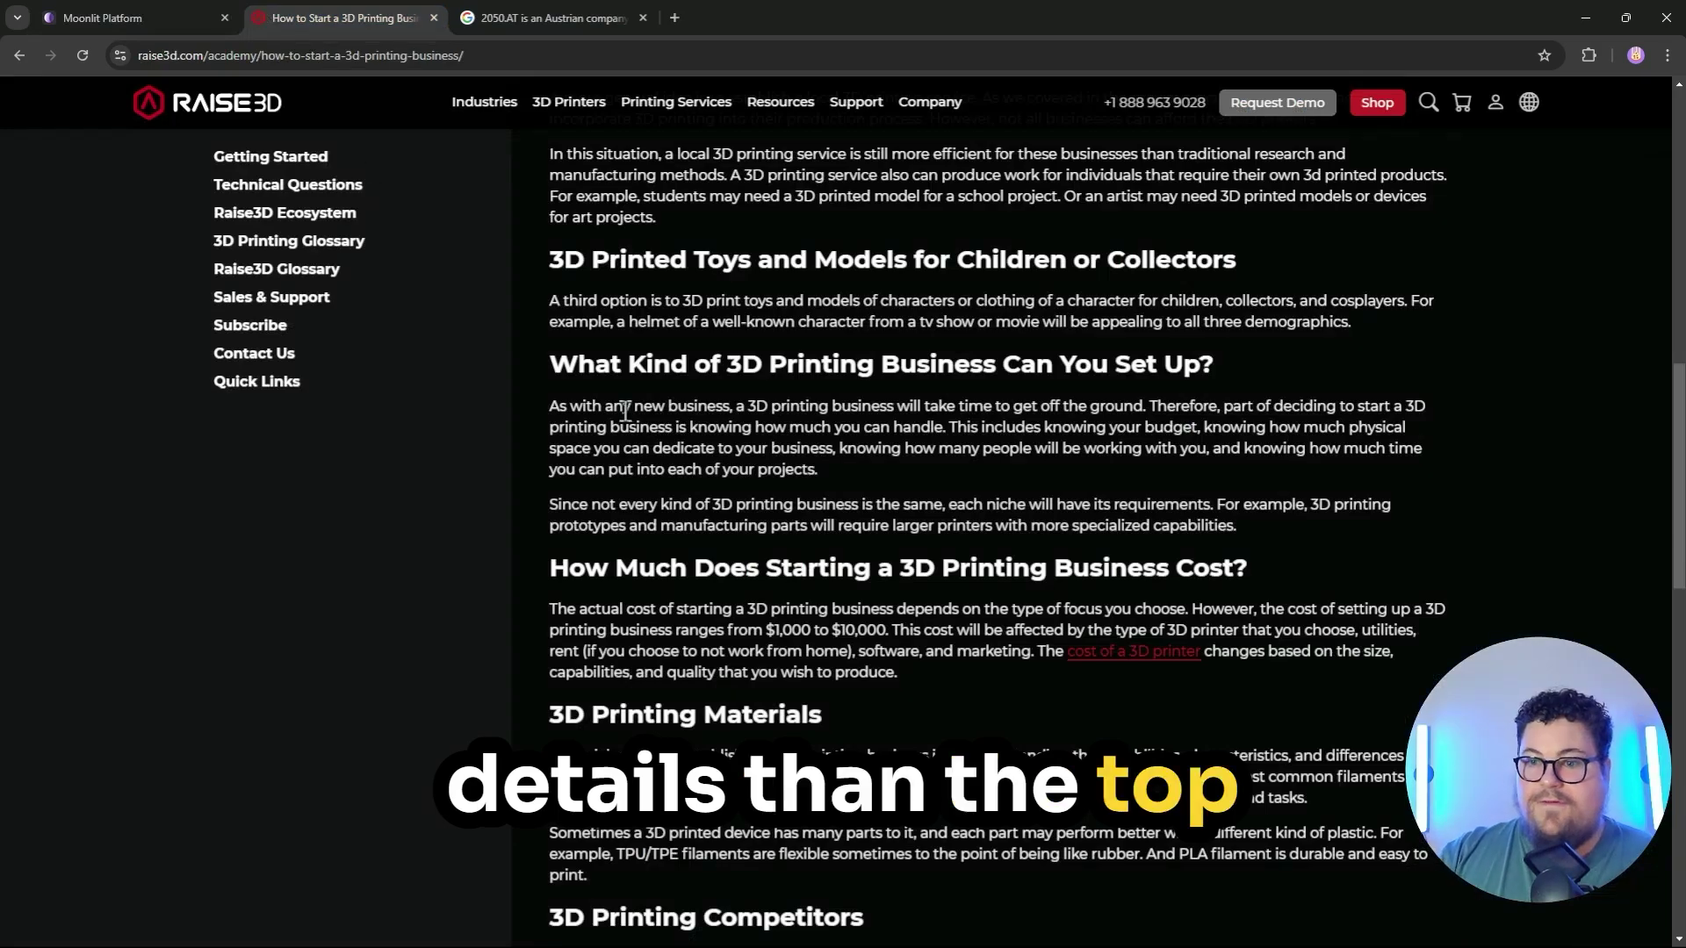
pyautogui.press('Home')
pyautogui.click(96, 17)
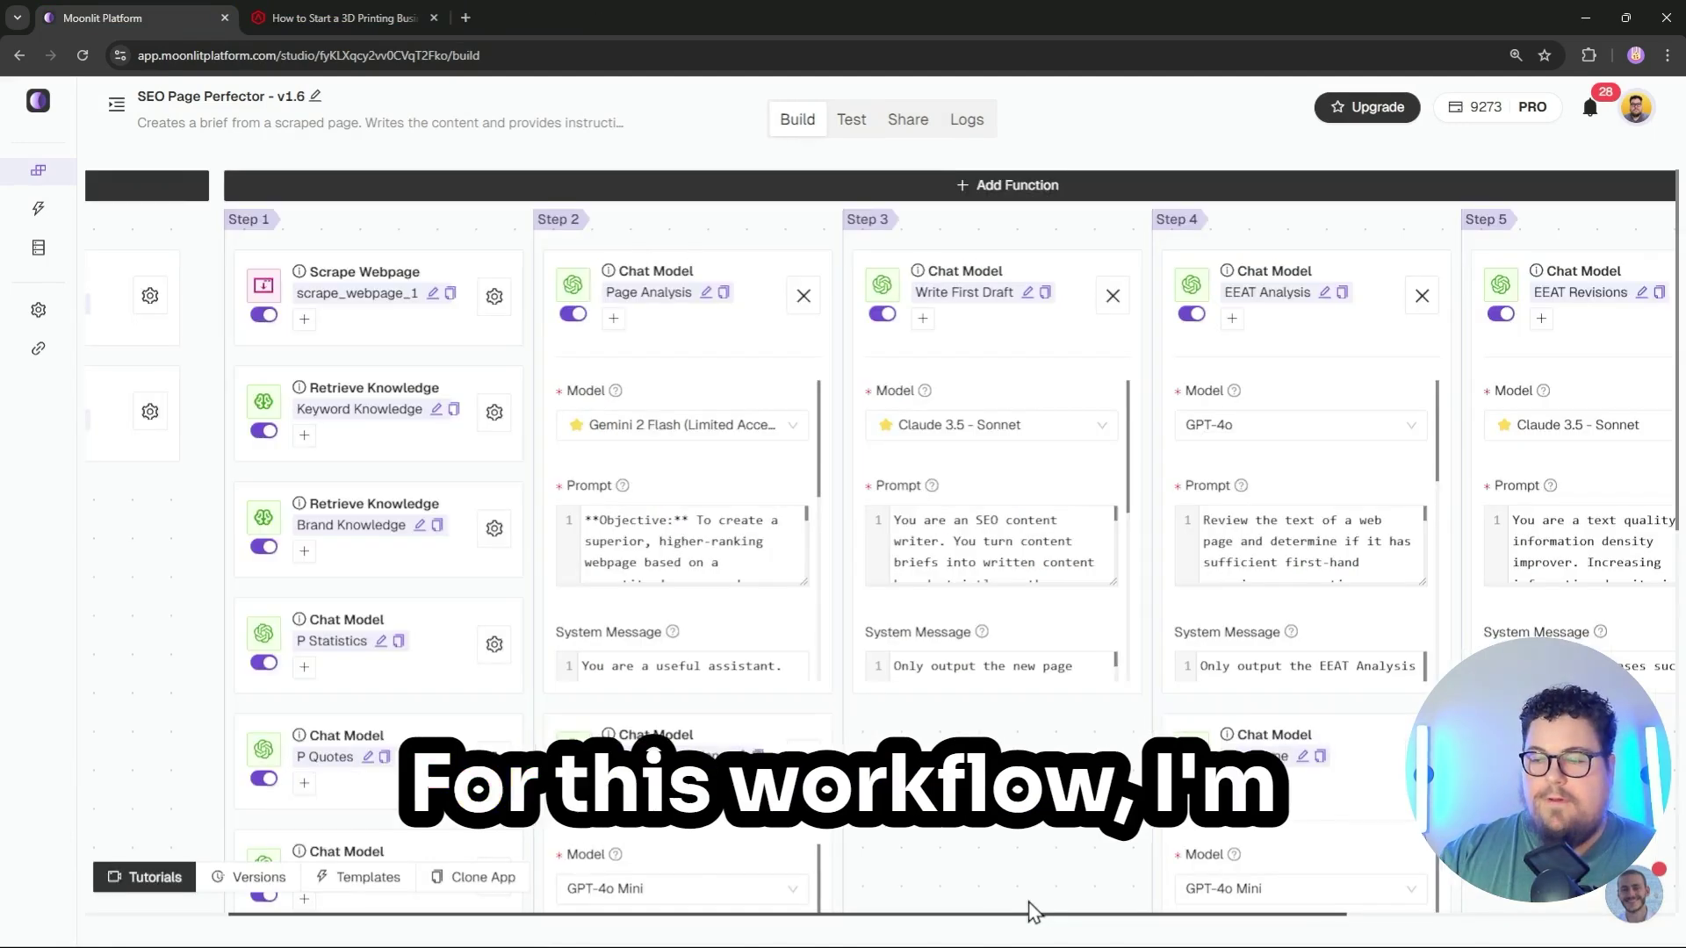
pyautogui.hscroll(5, 1031, 904)
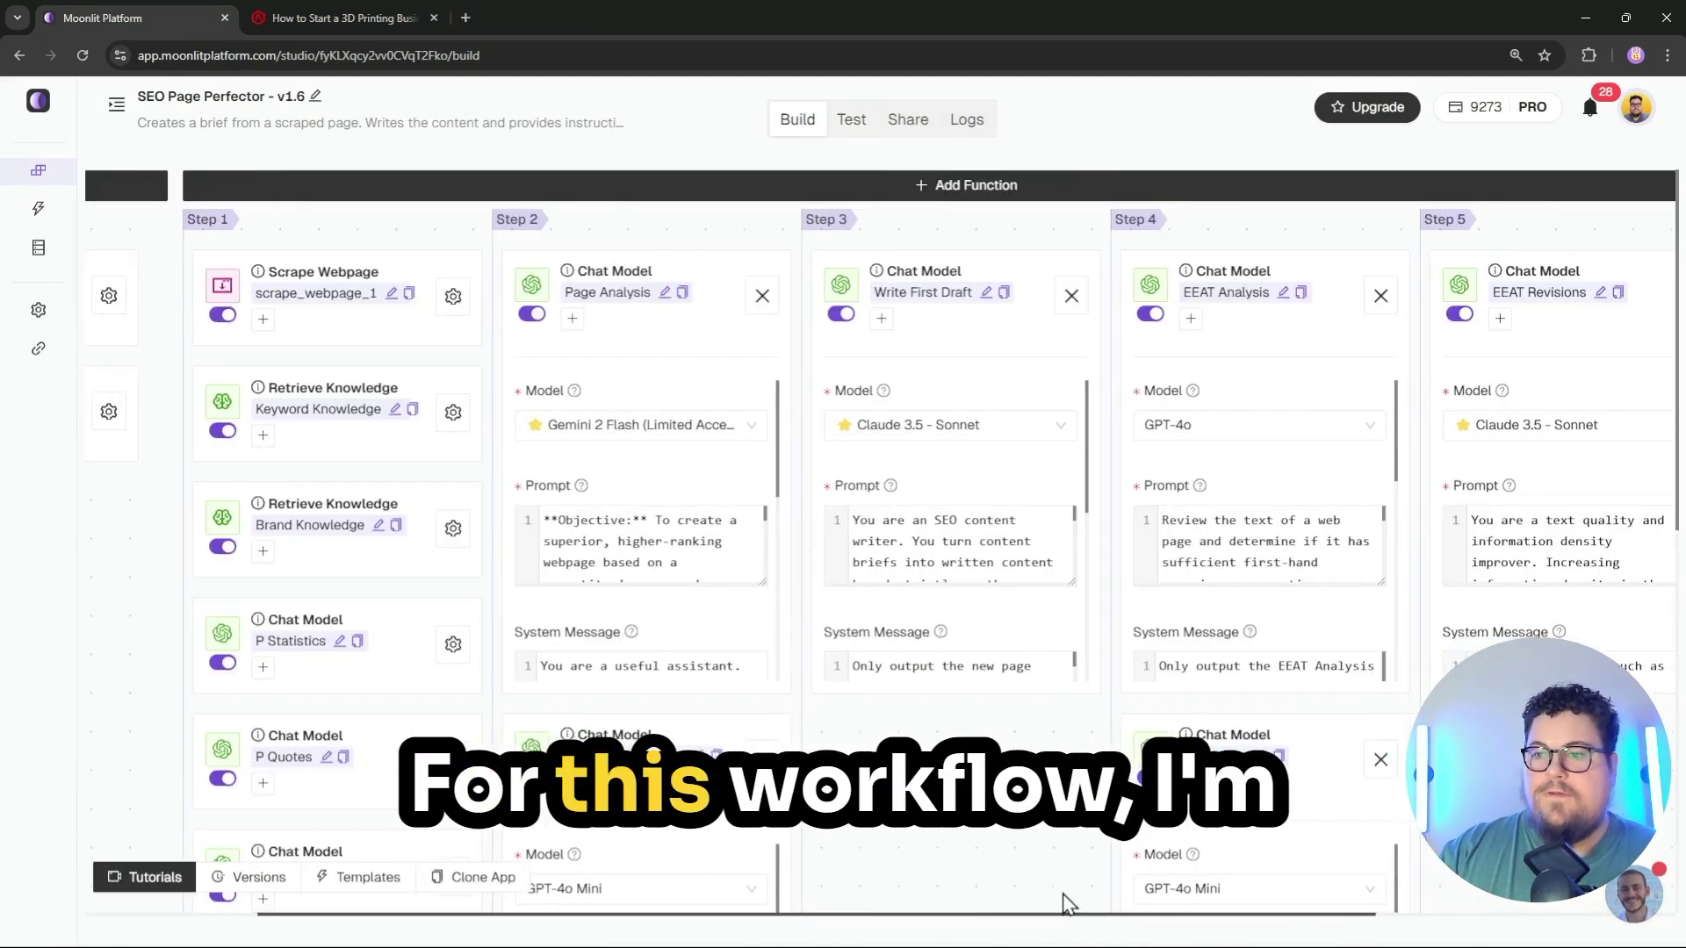
pyautogui.hscroll(-5, 1312, 882)
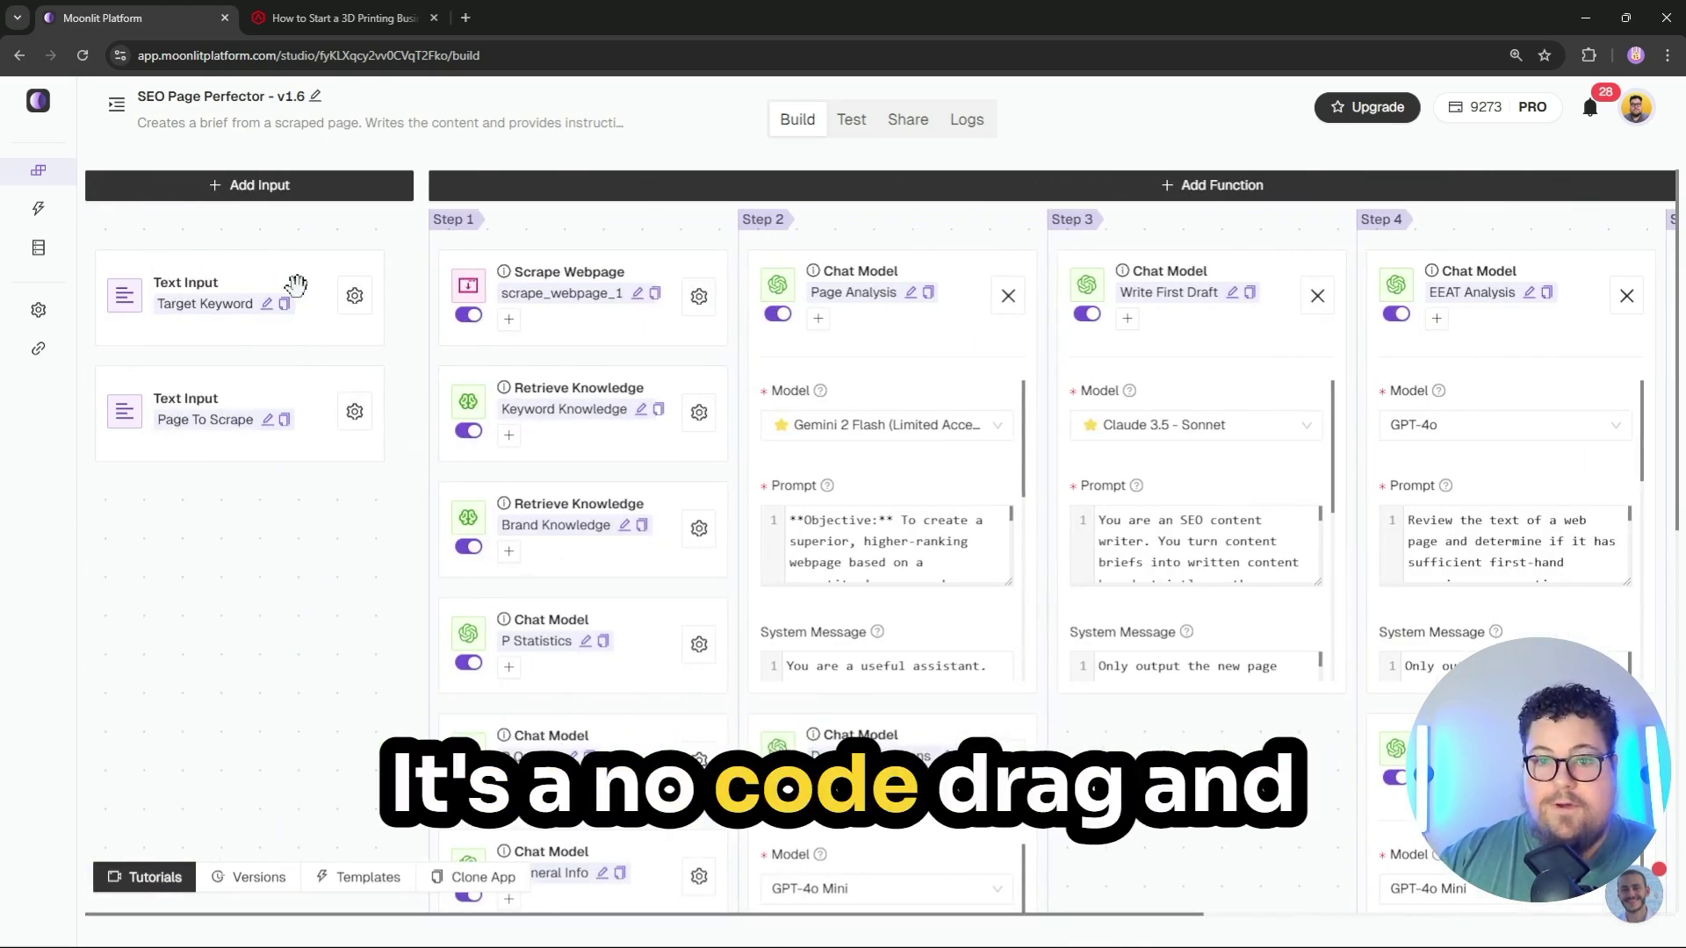
pyautogui.moveTo(296, 284)
pyautogui.mouseDown()
pyautogui.moveTo(331, 278)
pyautogui.moveTo(305, 273)
pyautogui.mouseUp()
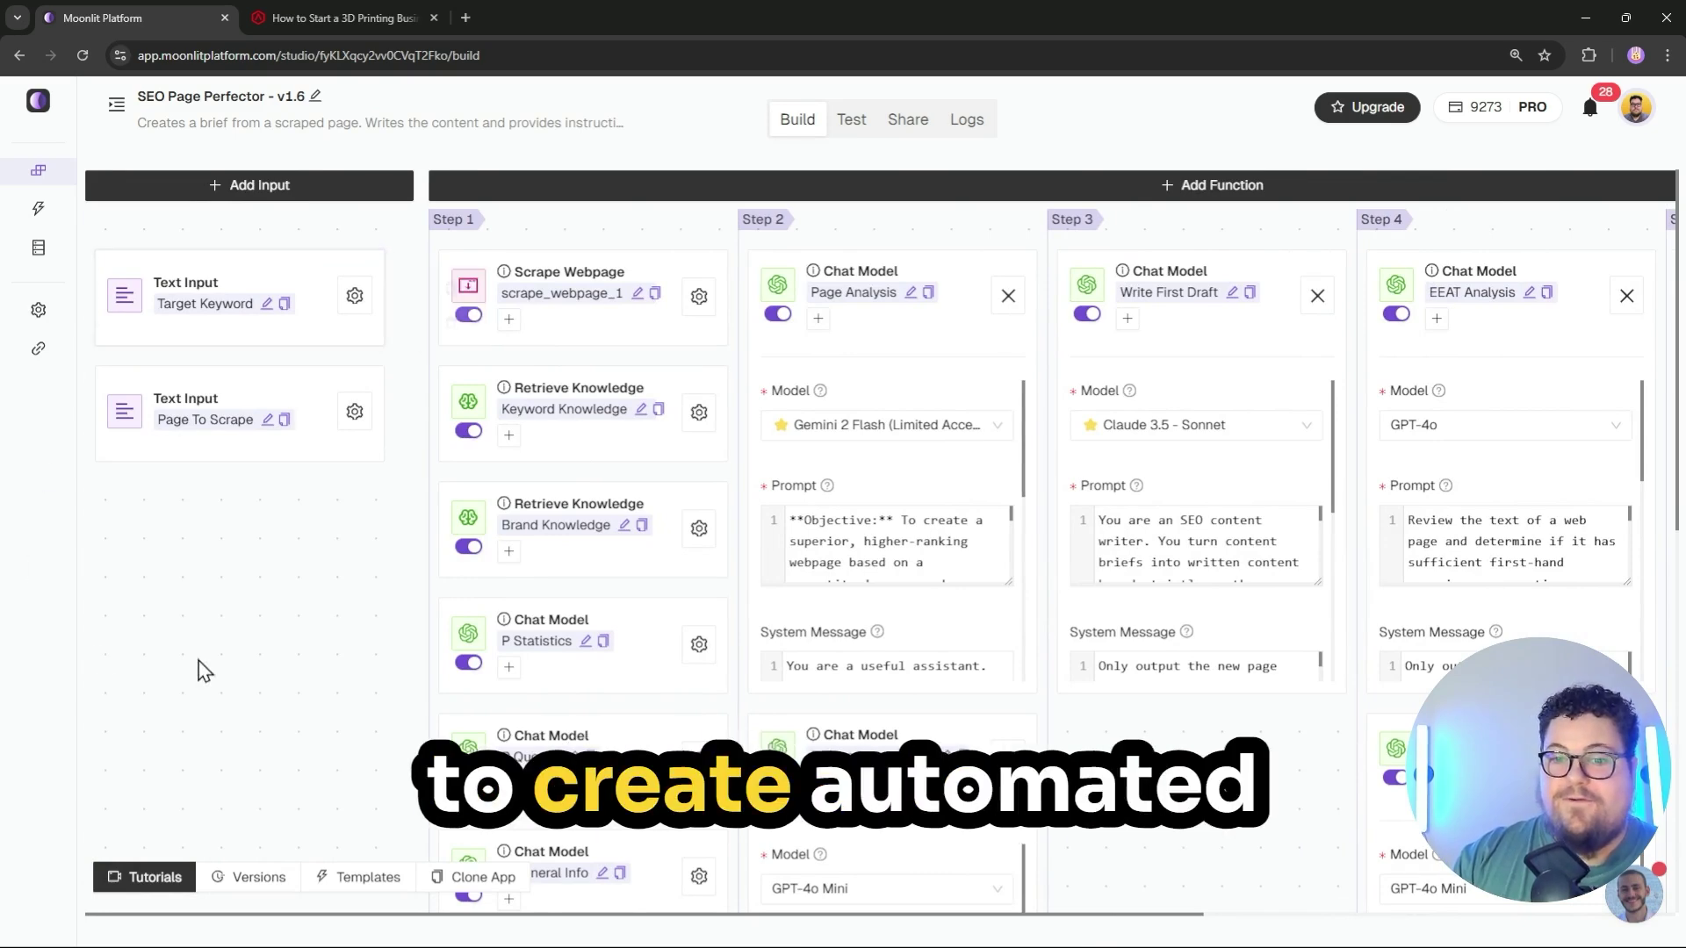
pyautogui.moveTo(1088, 917); pyautogui.dragTo(1054, 914)
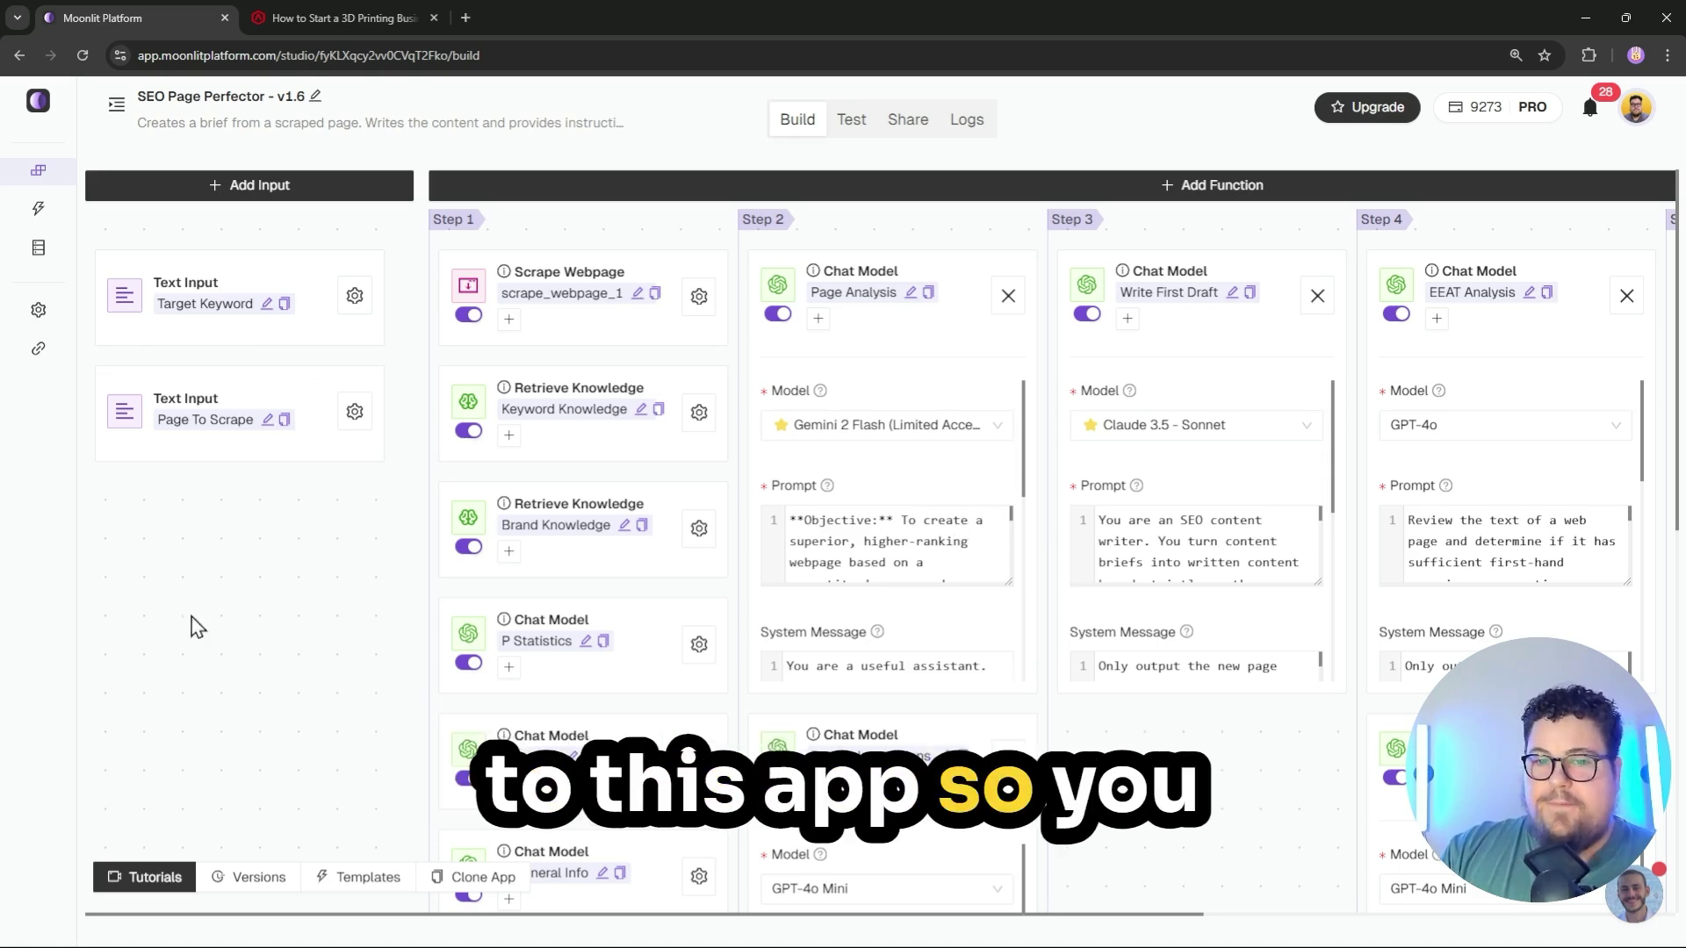
pyautogui.moveTo(1076, 914); pyautogui.dragTo(1273, 914)
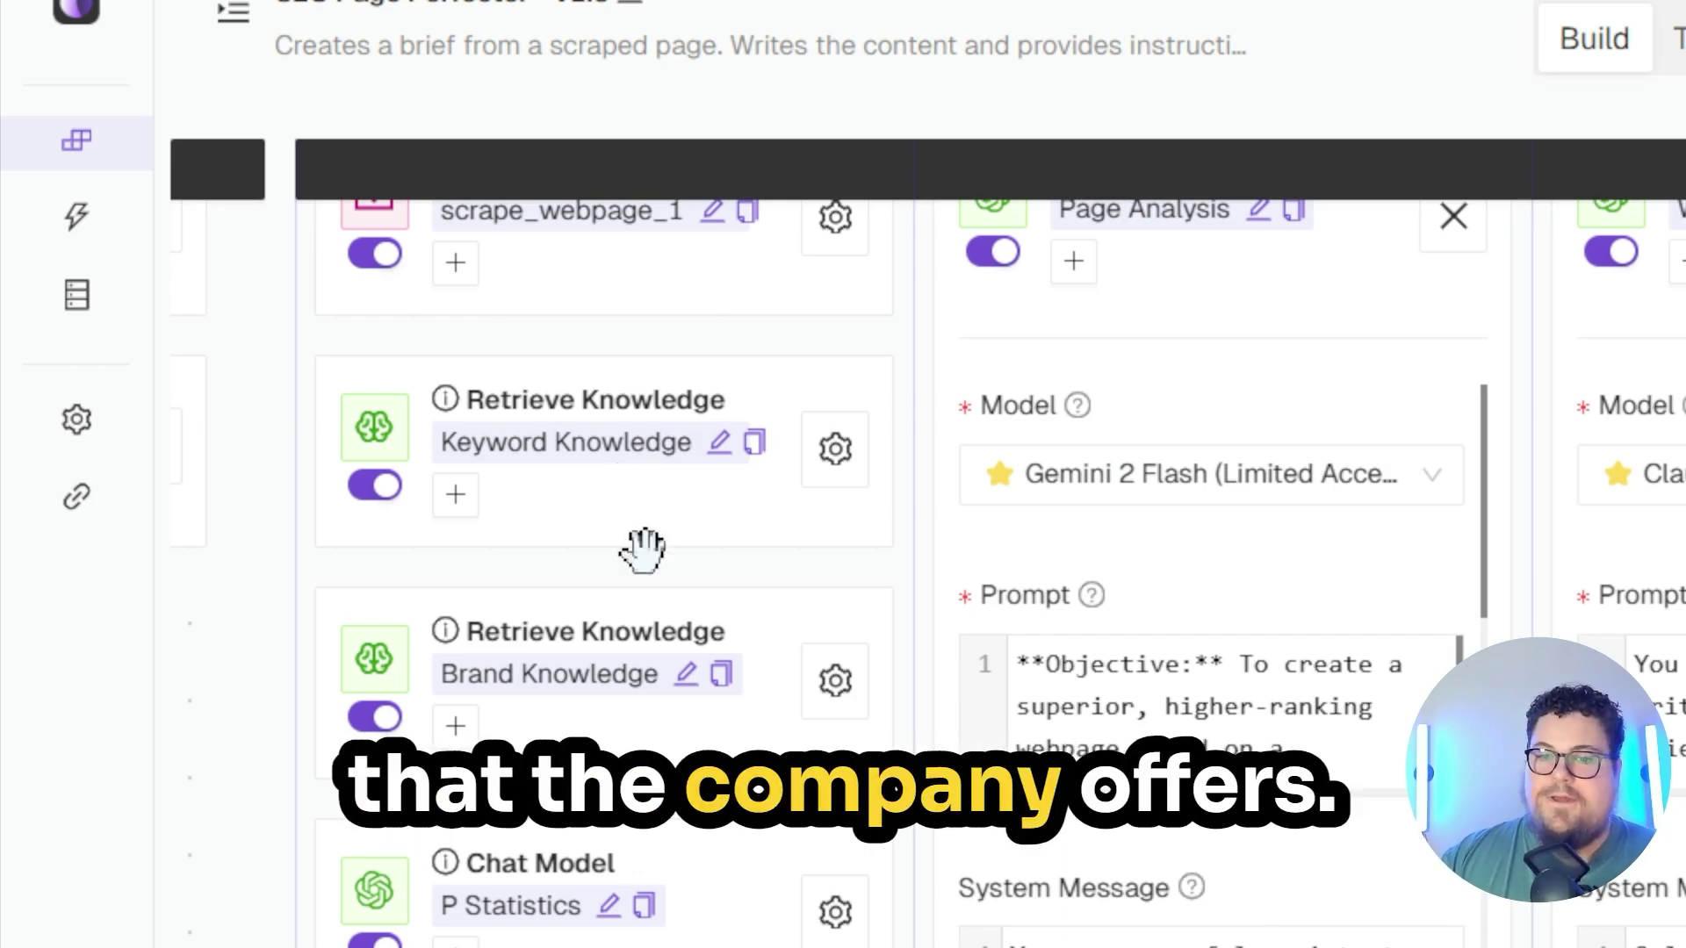
pyautogui.scroll(-5, 676, 422)
pyautogui.scroll(4, 700, 500)
pyautogui.scroll(-2, 707, 539)
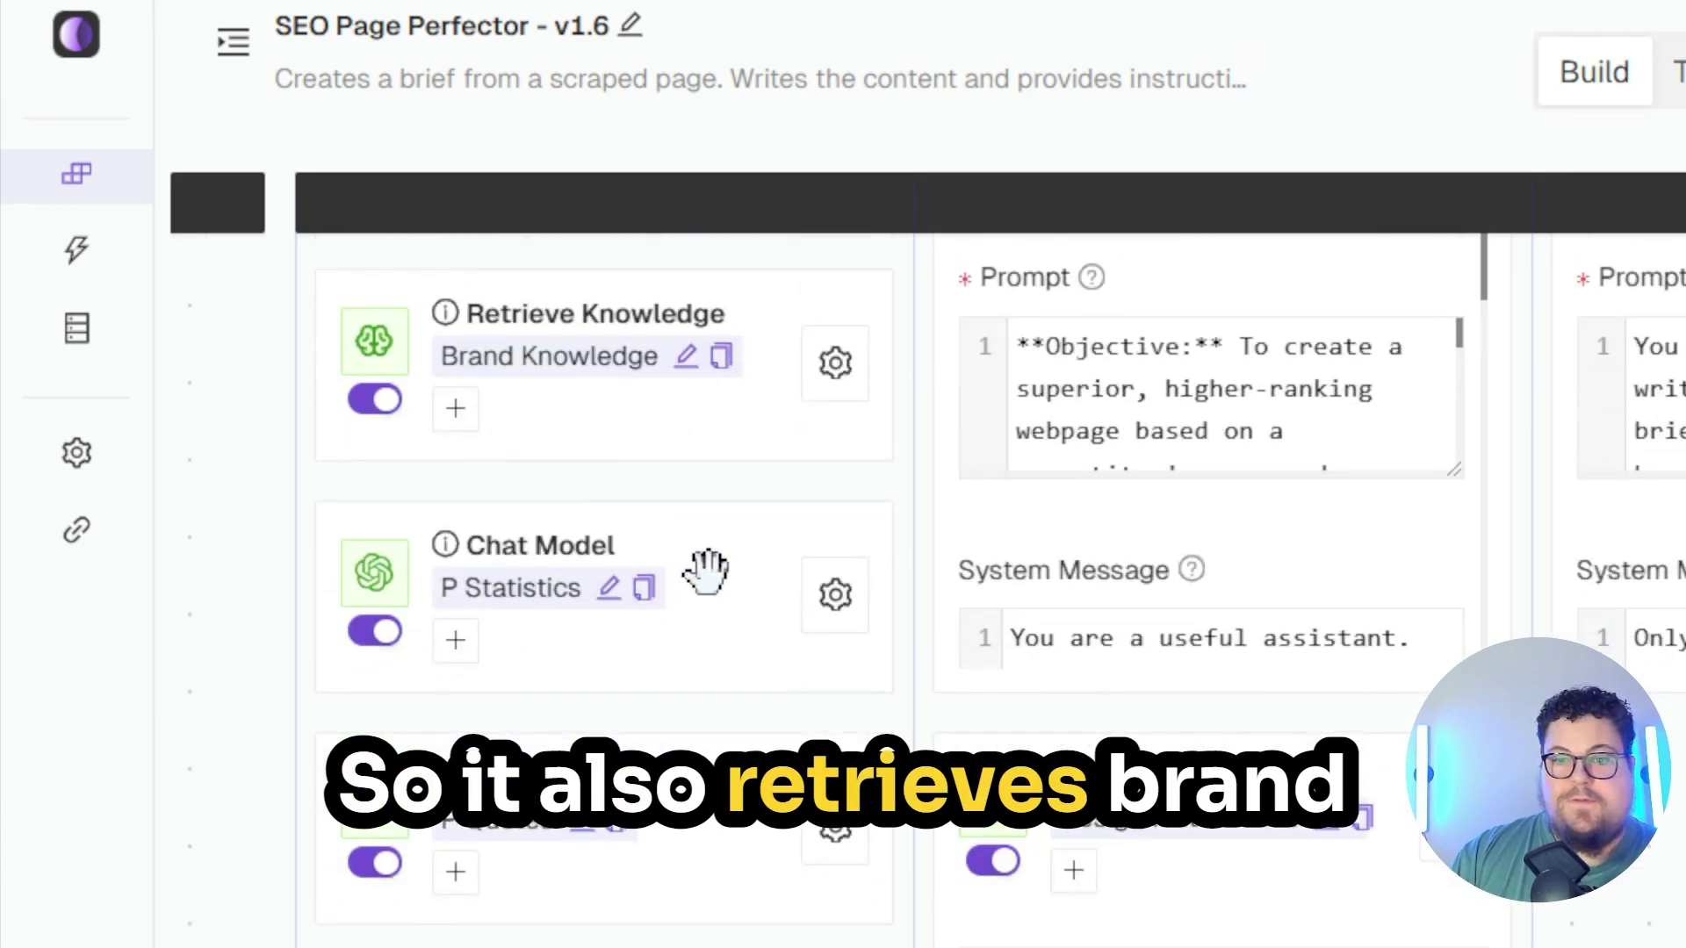
pyautogui.scroll(-2, 710, 463)
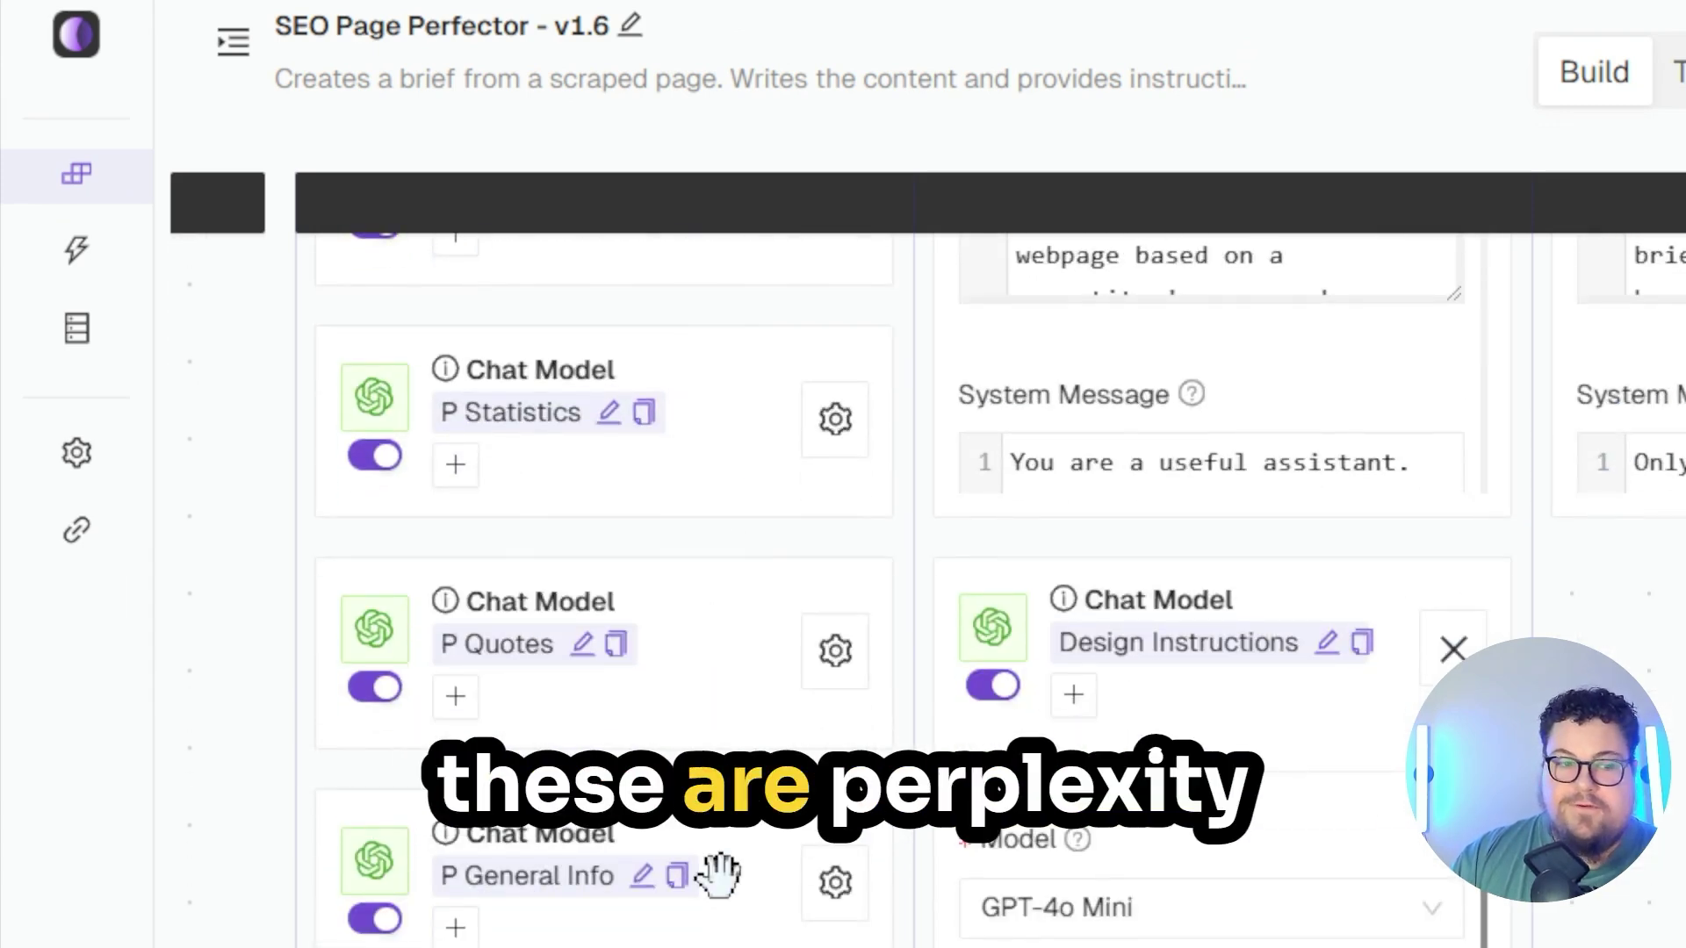
pyautogui.scroll(-2, 715, 876)
pyautogui.scroll(2, 744, 453)
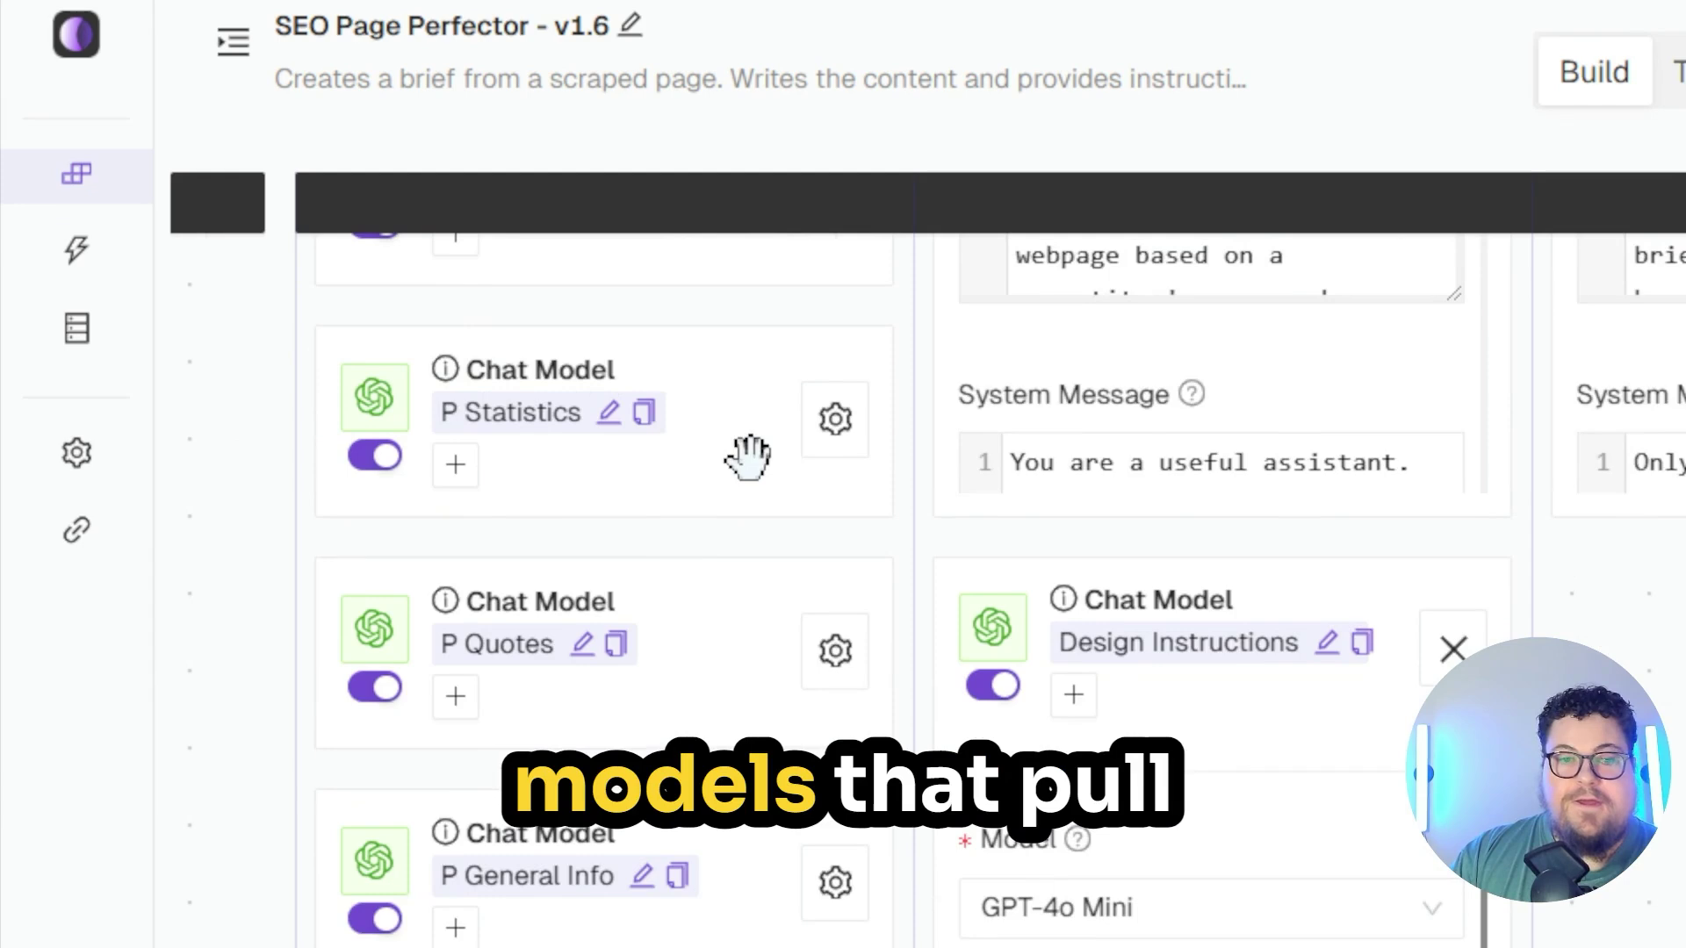
pyautogui.scroll(-2, 756, 688)
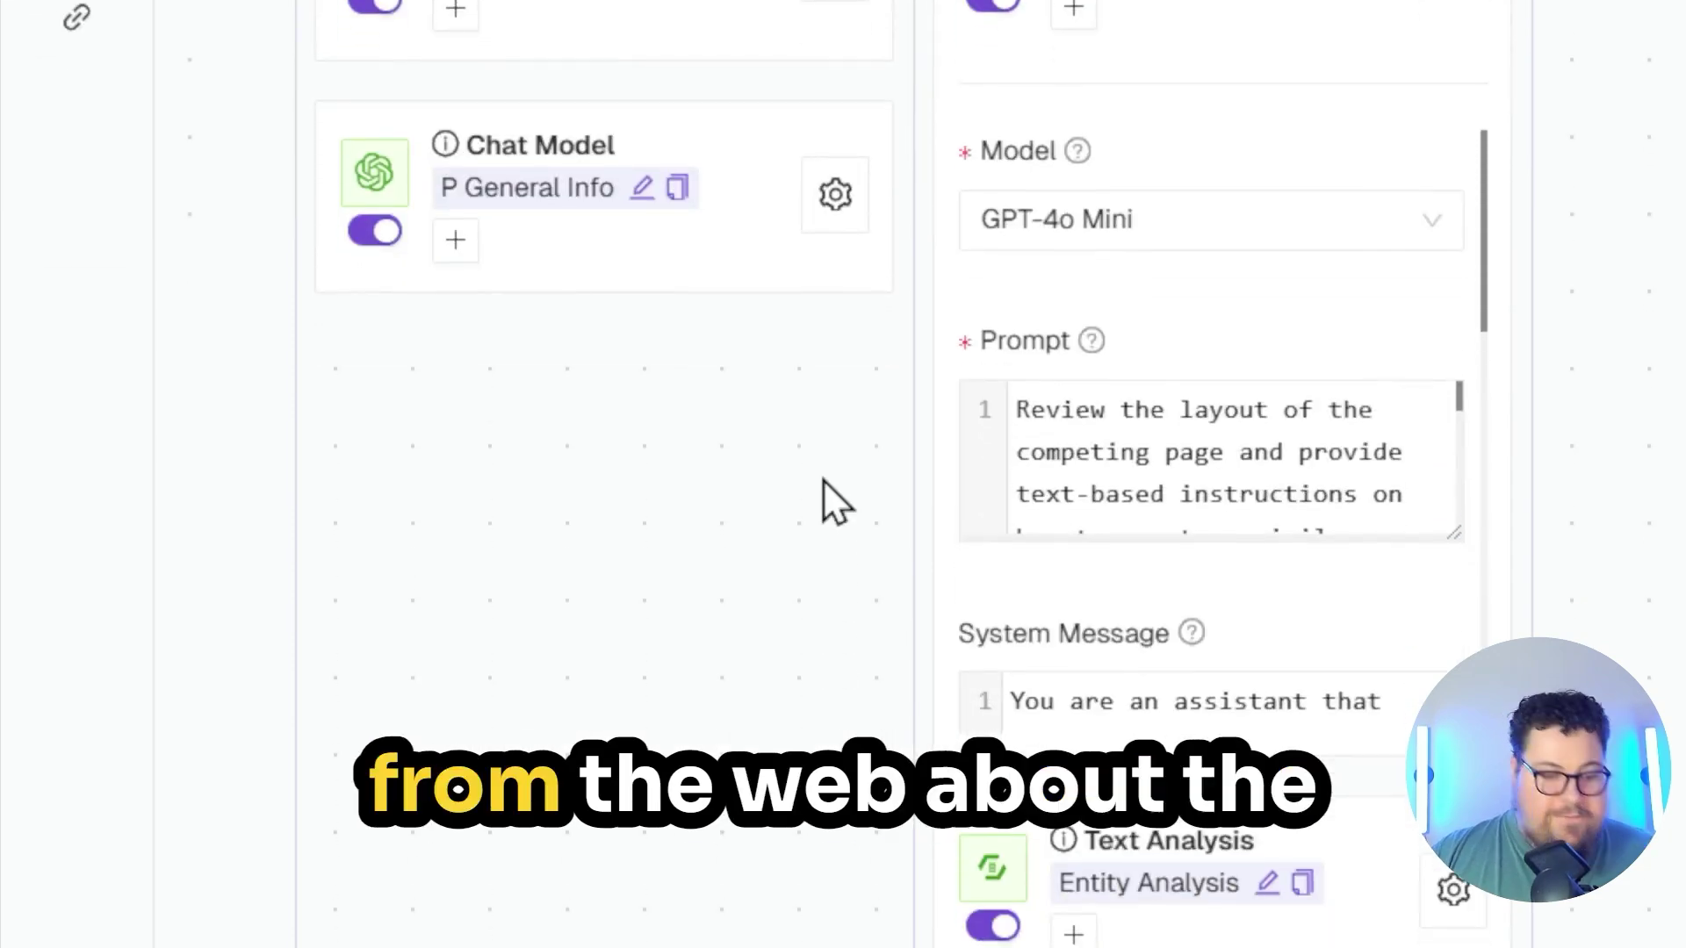
pyautogui.scroll(2, 760, 497)
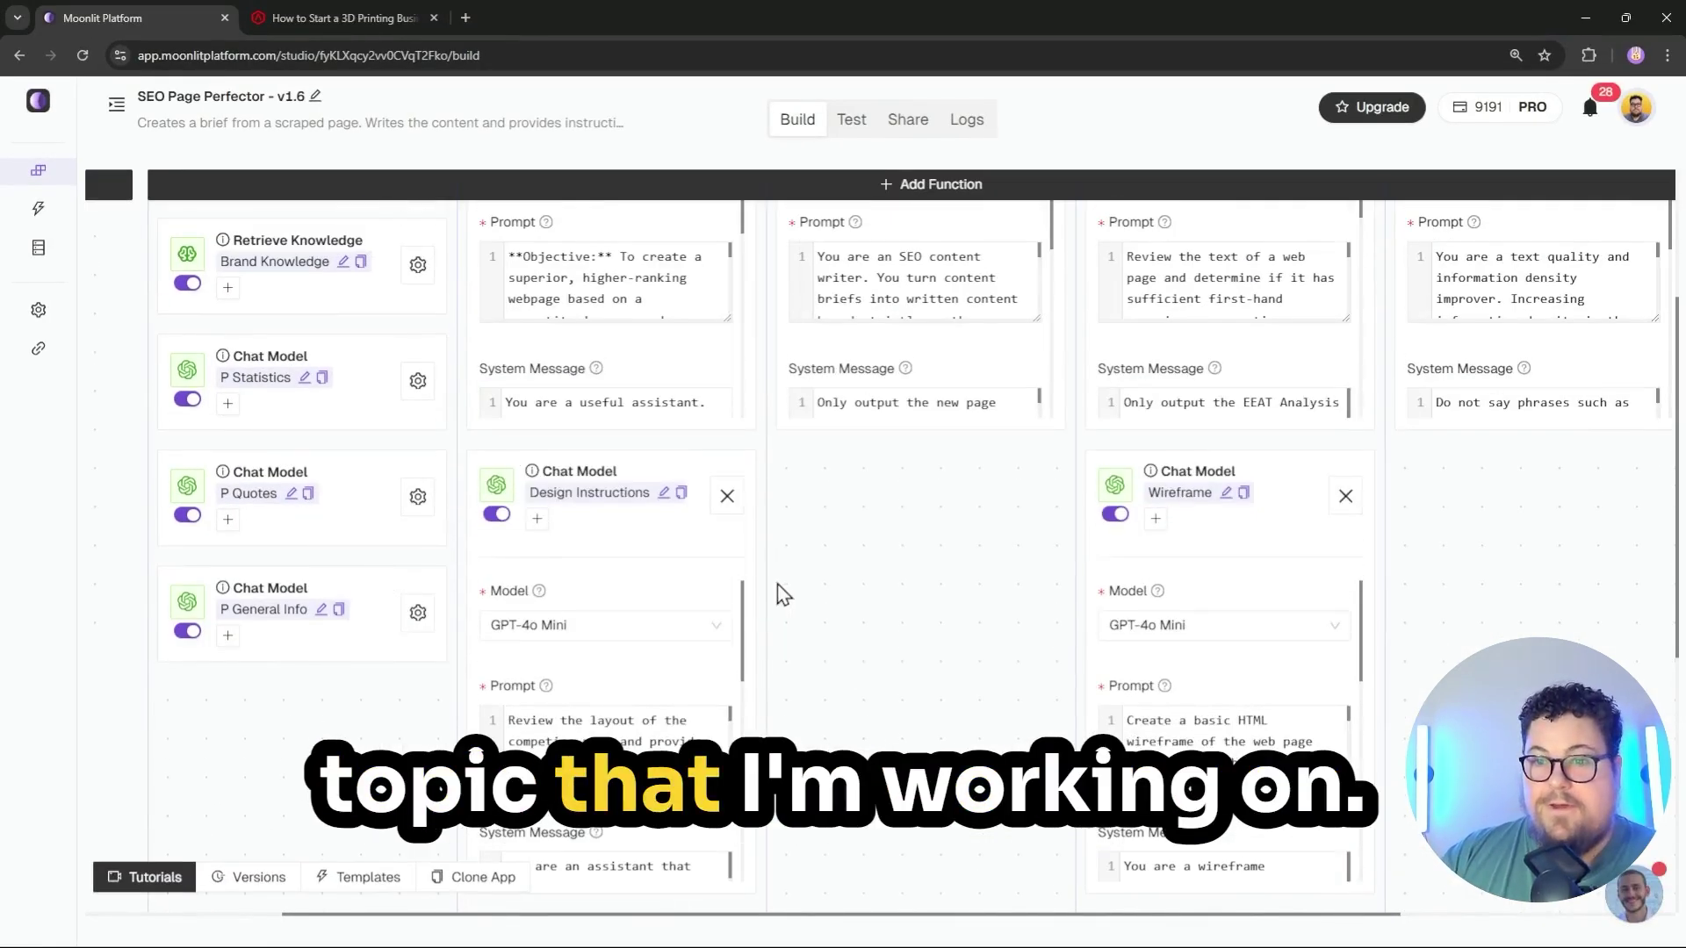
pyautogui.scroll(2, 1537, 535)
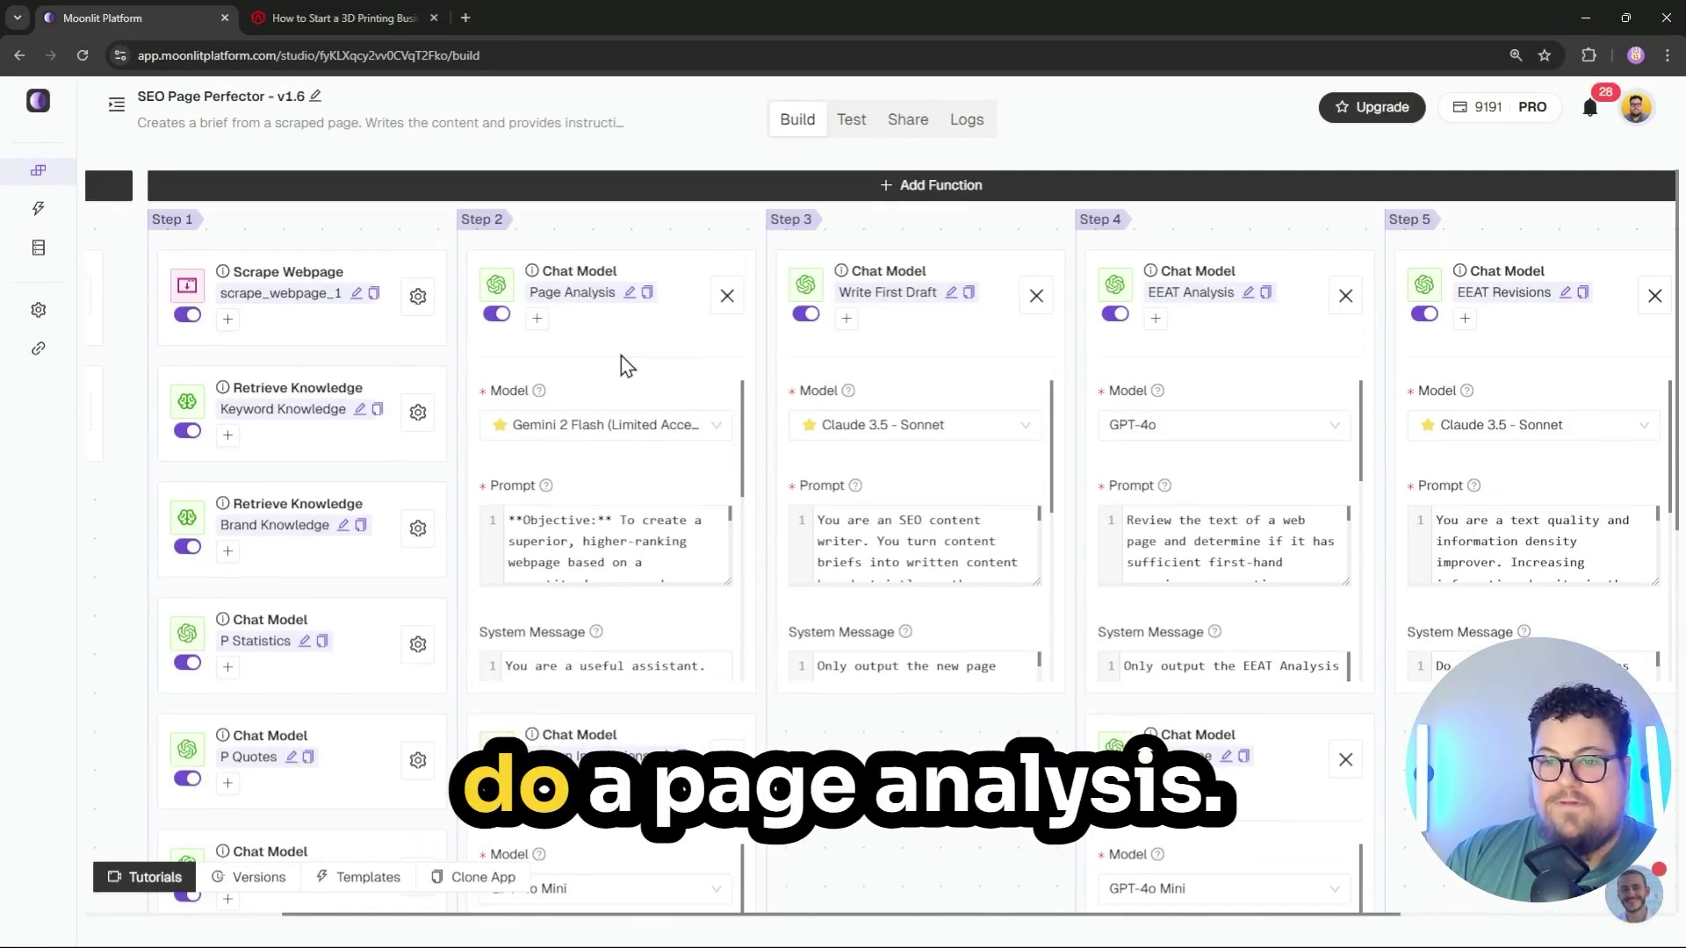
pyautogui.click(709, 529)
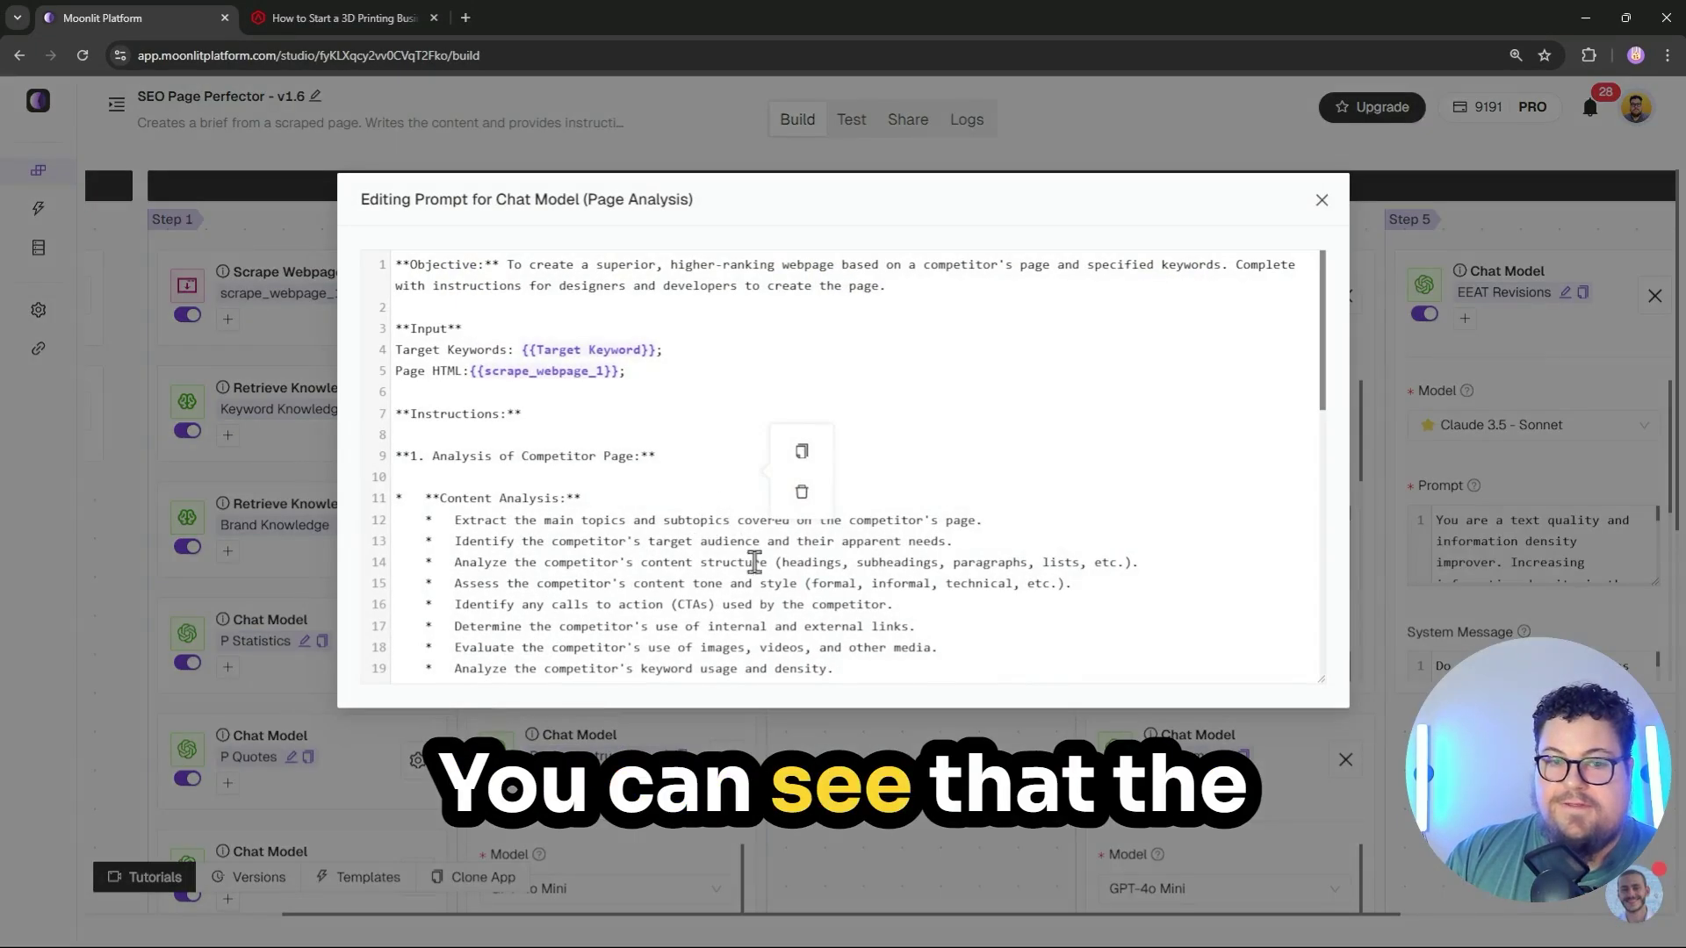
pyautogui.press('Escape')
pyautogui.scroll(-5, 658, 597)
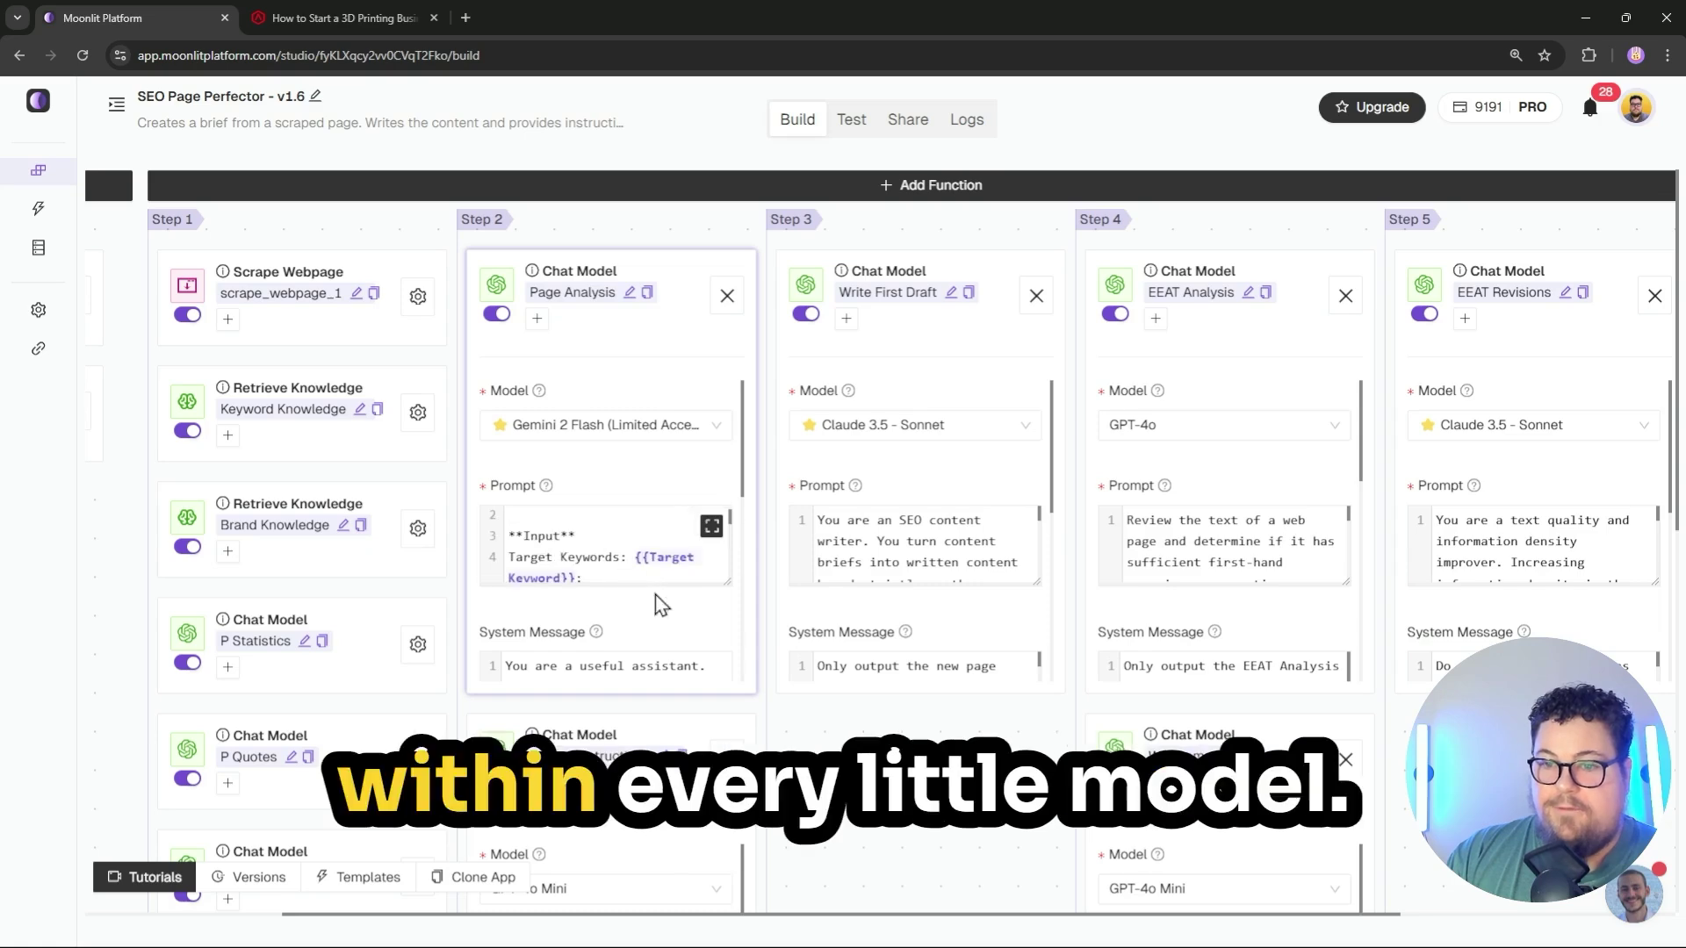
pyautogui.scroll(2, 843, 685)
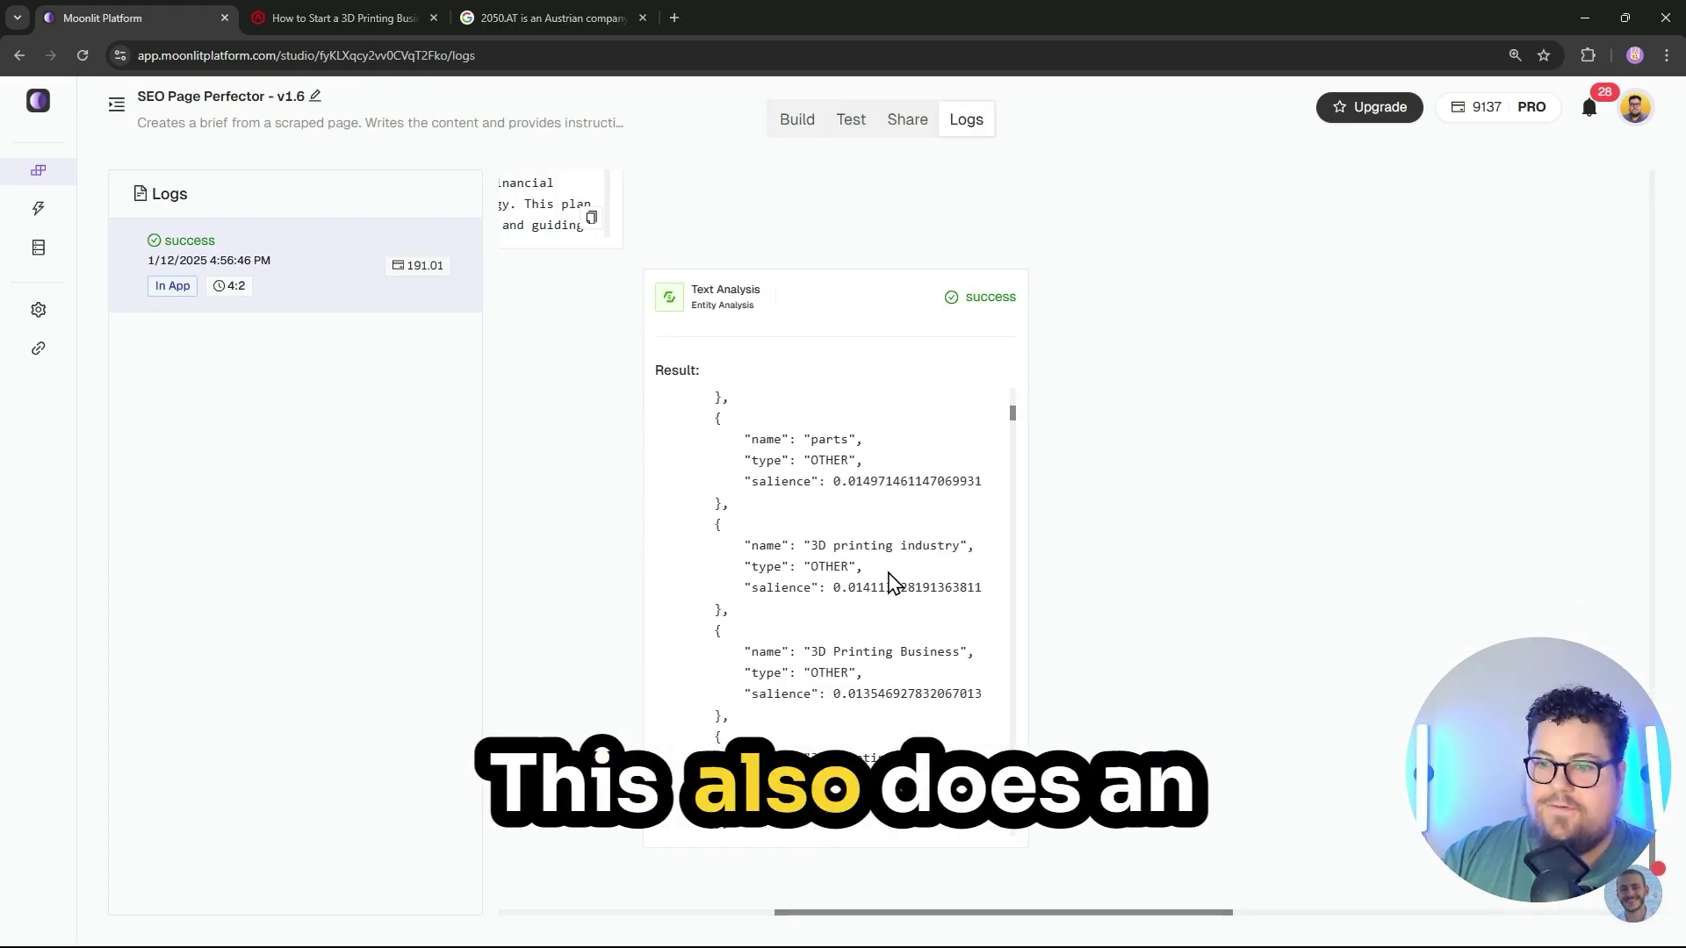
# Review the Entity Analysis JSON log, then find the Entity Analysis node using {{scrape_webpage_1}}
pyautogui.scroll(-10, 892, 583)
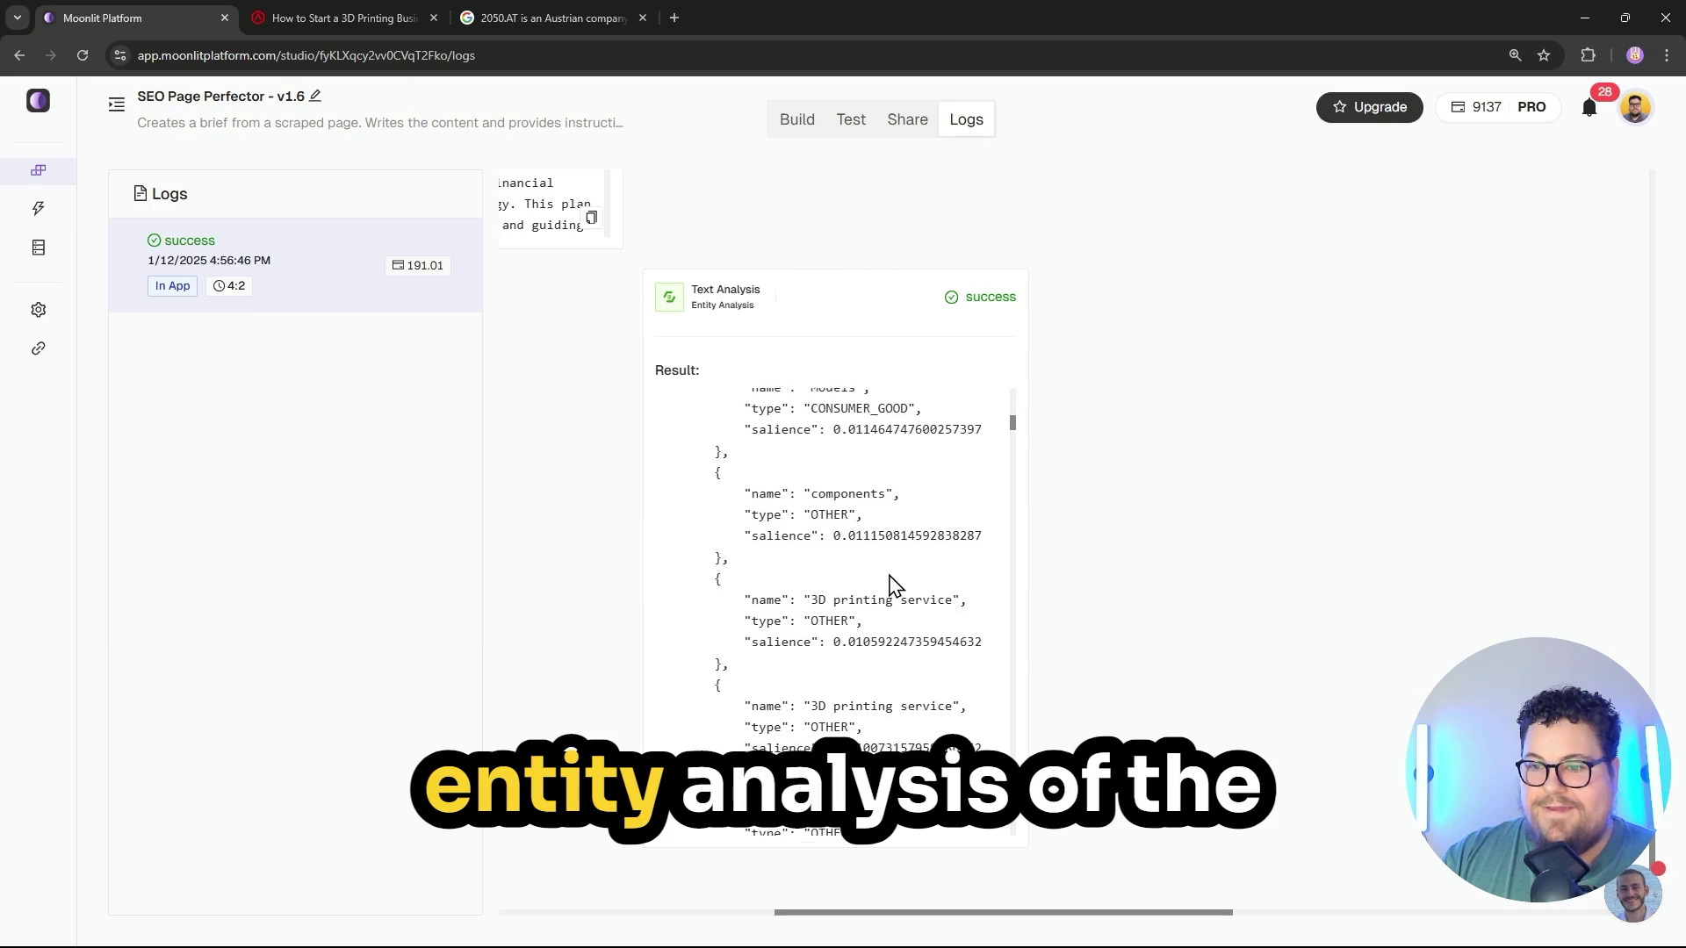
pyautogui.scroll(5, 892, 583)
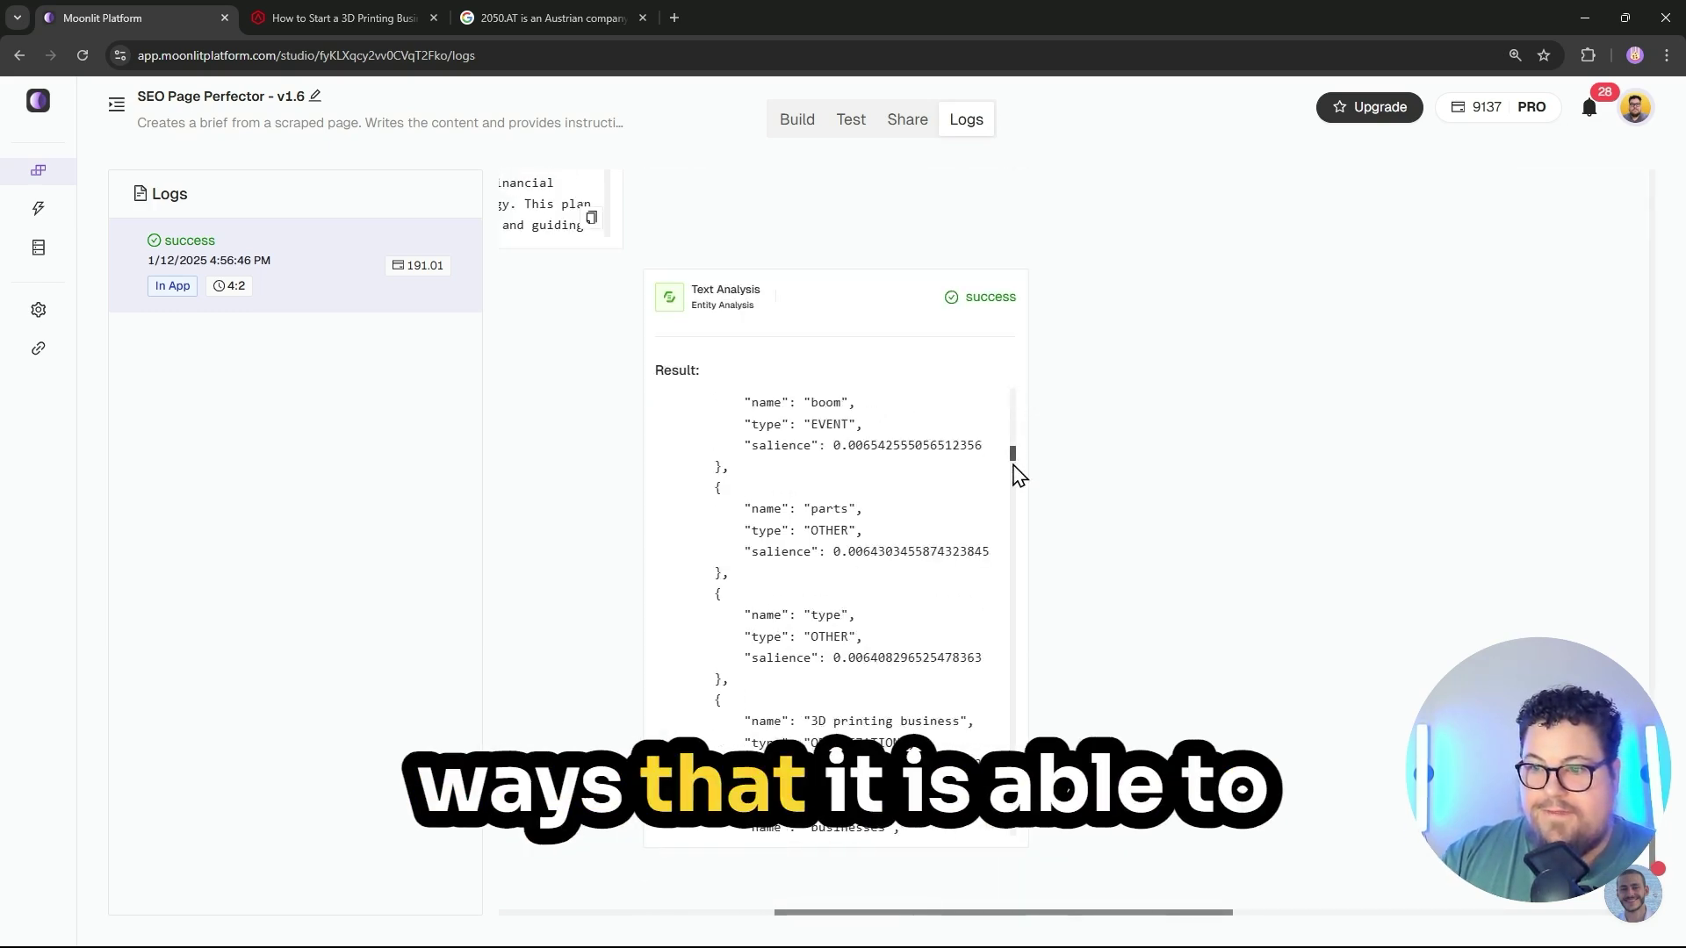
pyautogui.moveTo(1014, 466); pyautogui.dragTo(1011, 674)
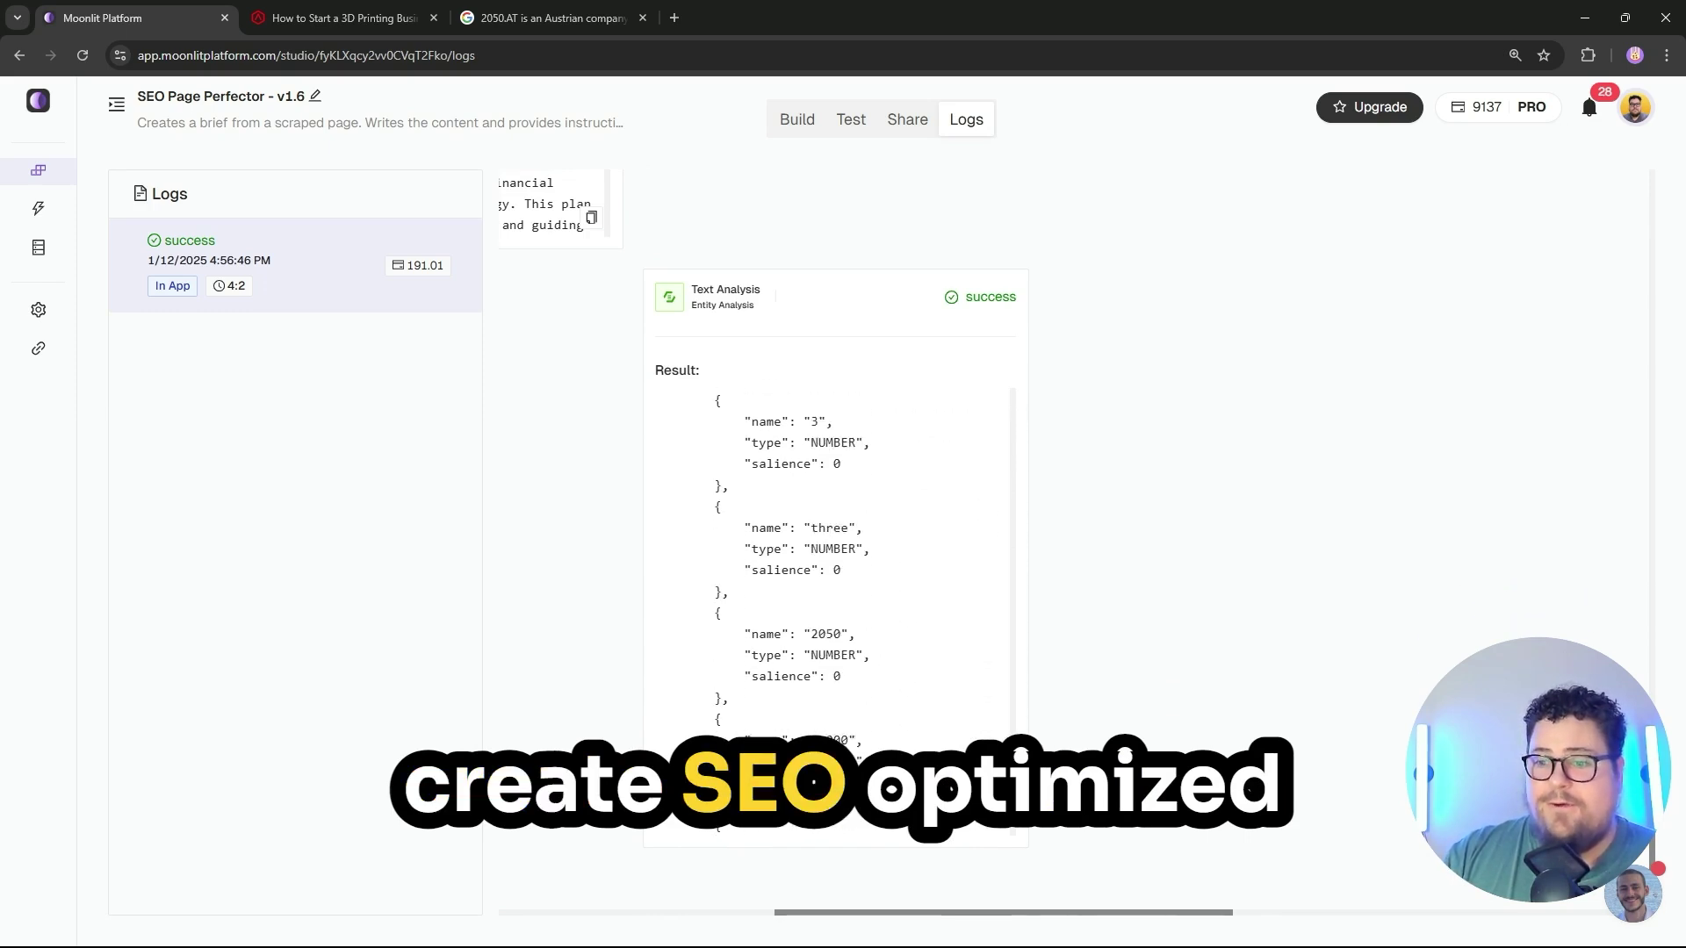
pyautogui.moveTo(1013, 828); pyautogui.dragTo(1016, 834)
pyautogui.moveTo(1014, 744); pyautogui.dragTo(1019, 319)
pyautogui.scroll(1, 1025, 293)
pyautogui.scroll(2, 1025, 292)
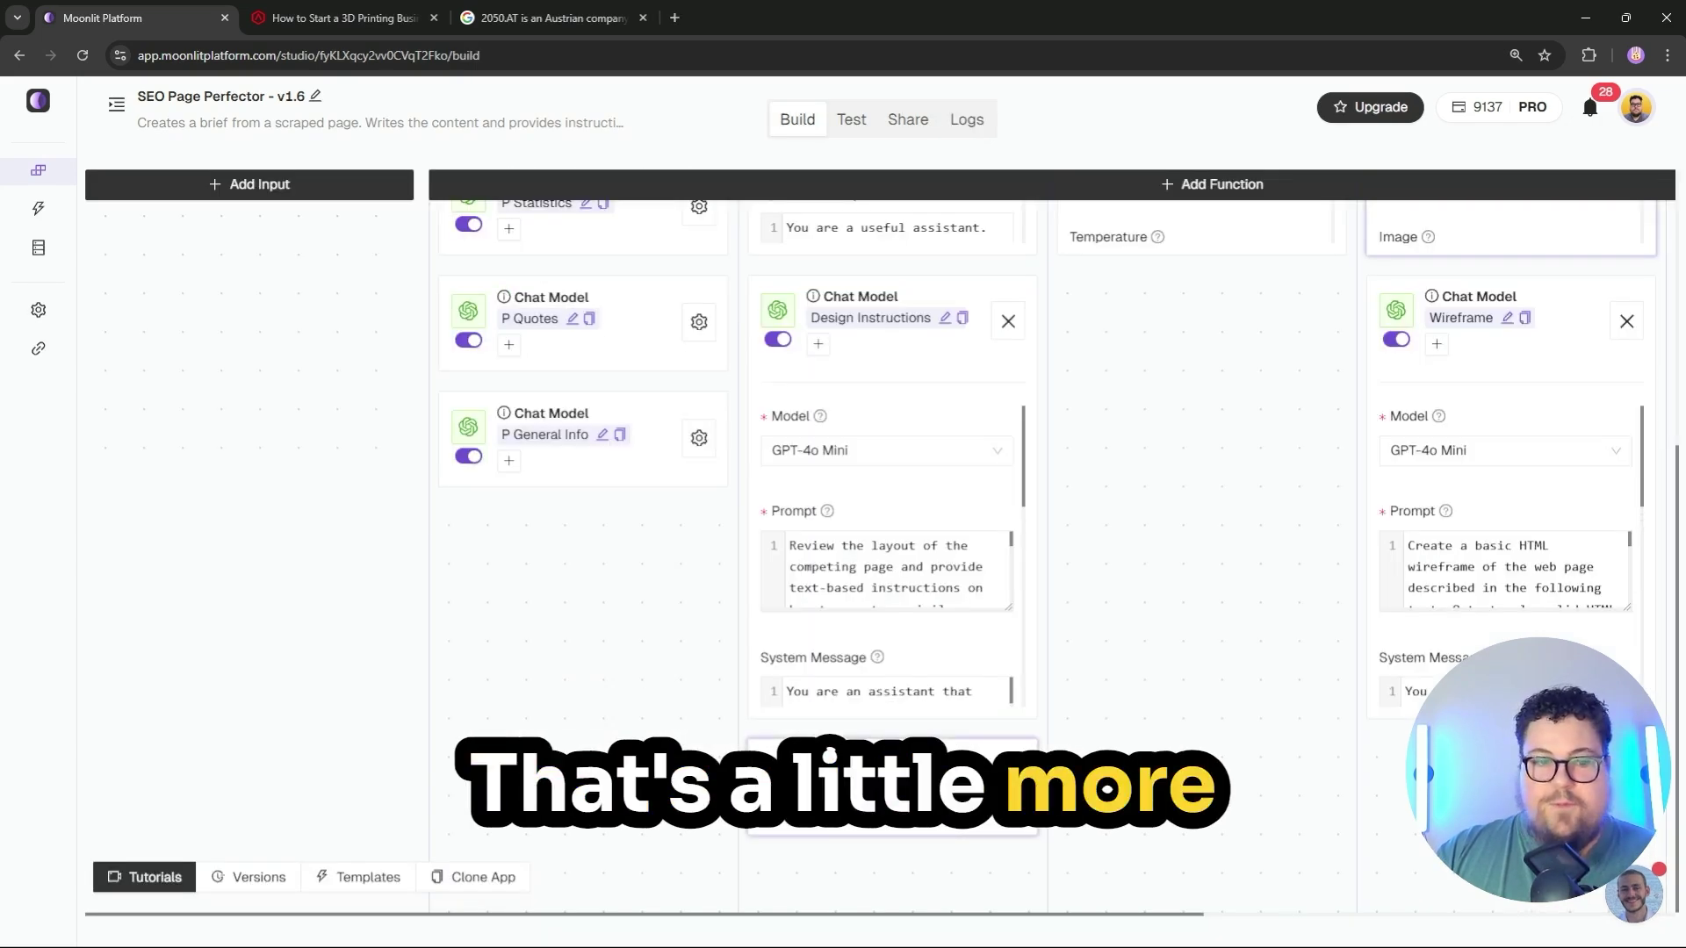
pyautogui.scroll(-3, 966, 539)
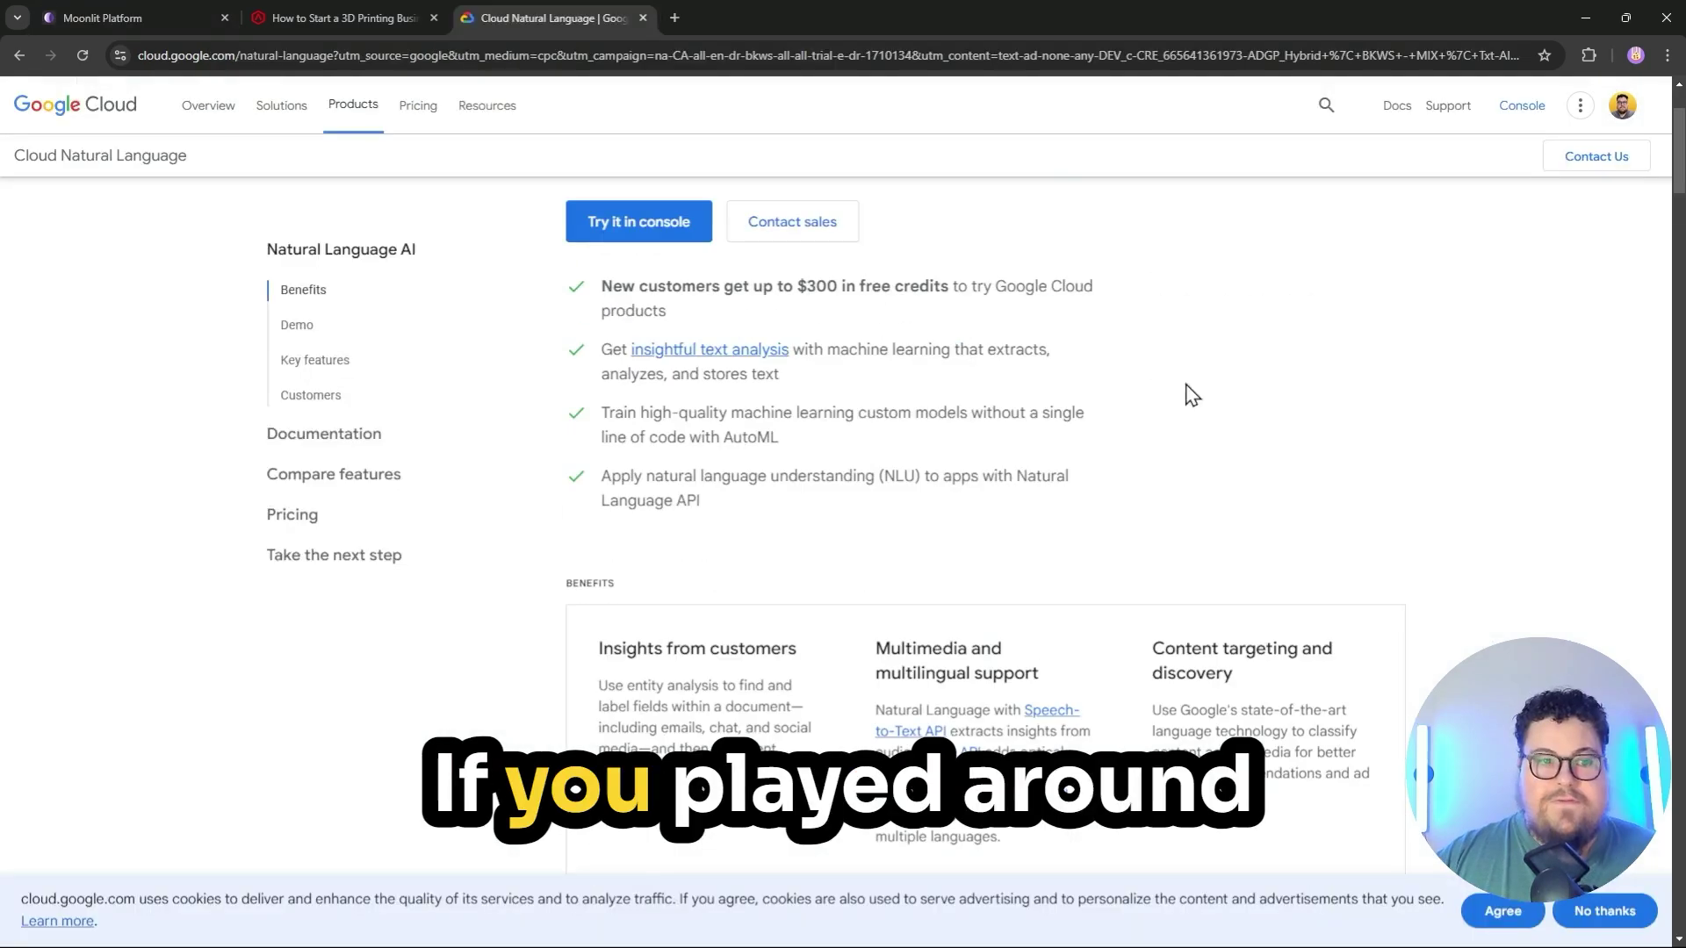
# Scroll the Cloud Natural Language page back up to its Natural Language API demo entities
pyautogui.scroll(-5, 1189, 392)
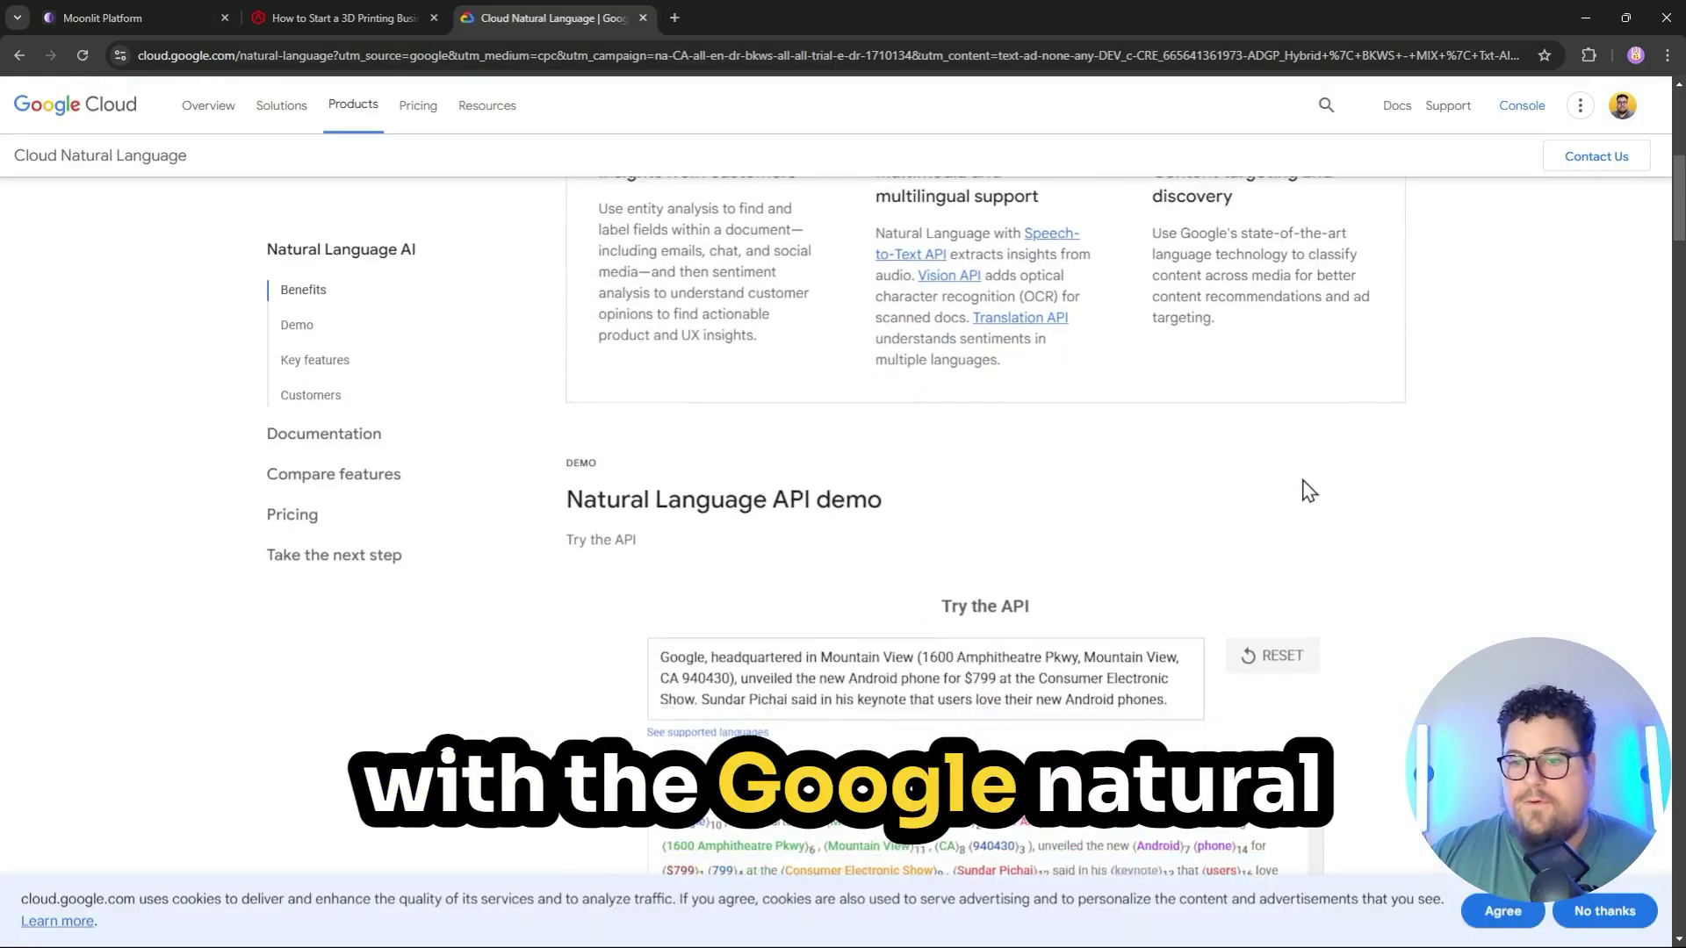
pyautogui.scroll(-5, 1390, 536)
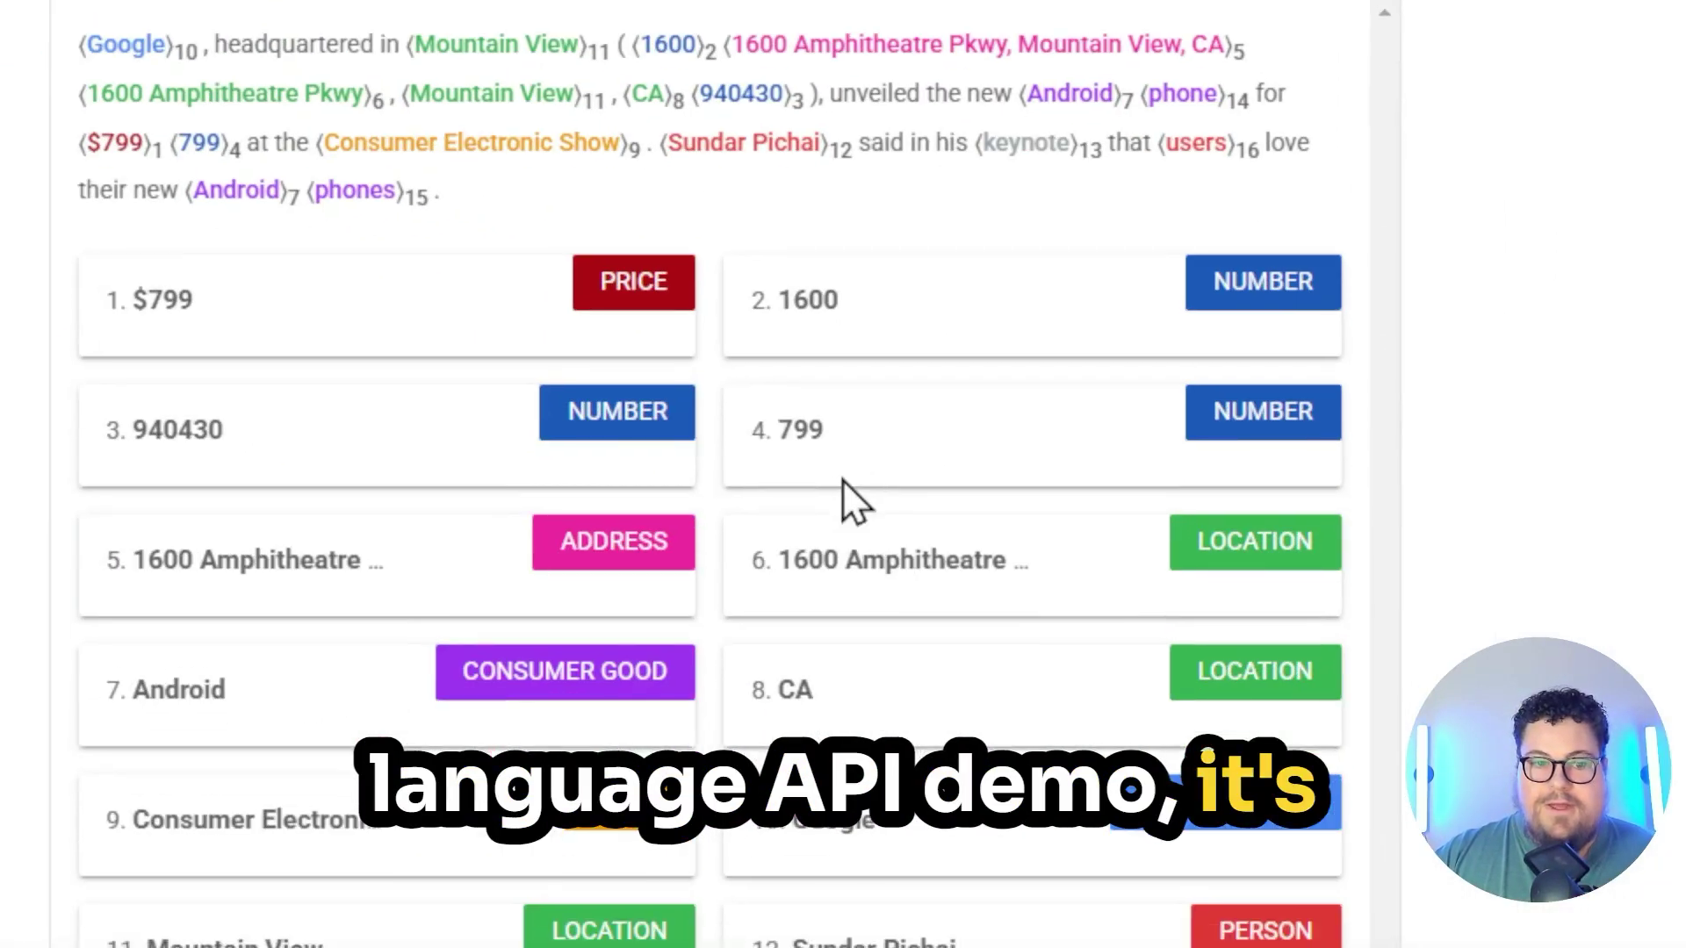
pyautogui.scroll(-4, 845, 481)
pyautogui.scroll(8, 844, 481)
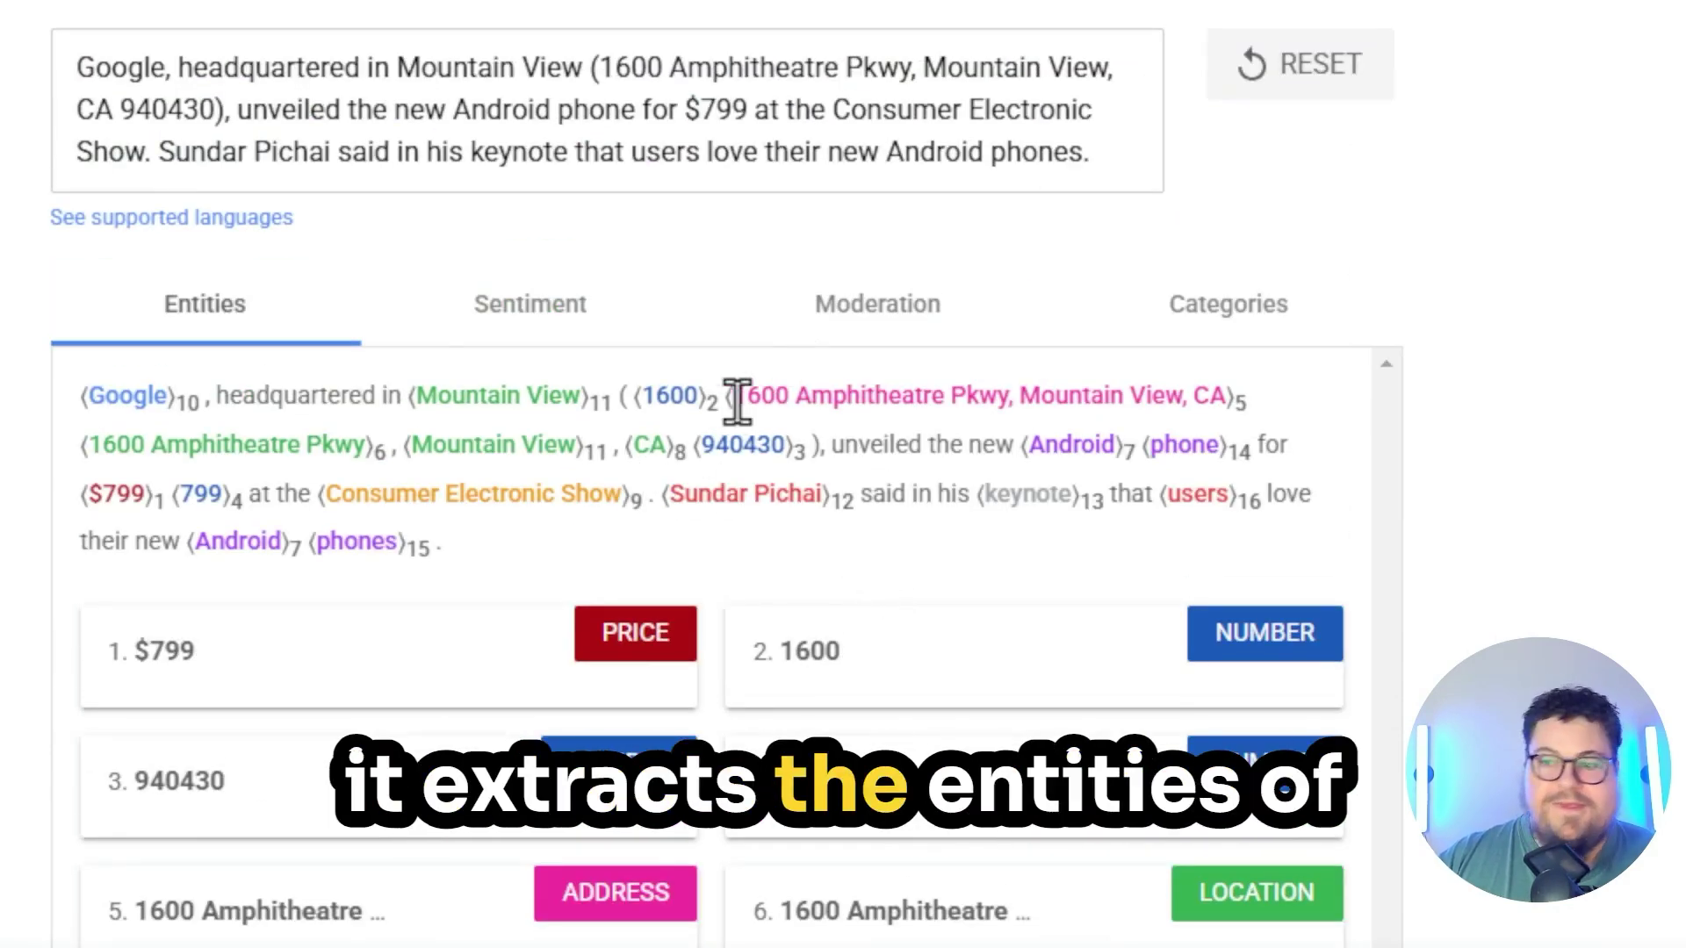
pyautogui.scroll(5, 256, 158)
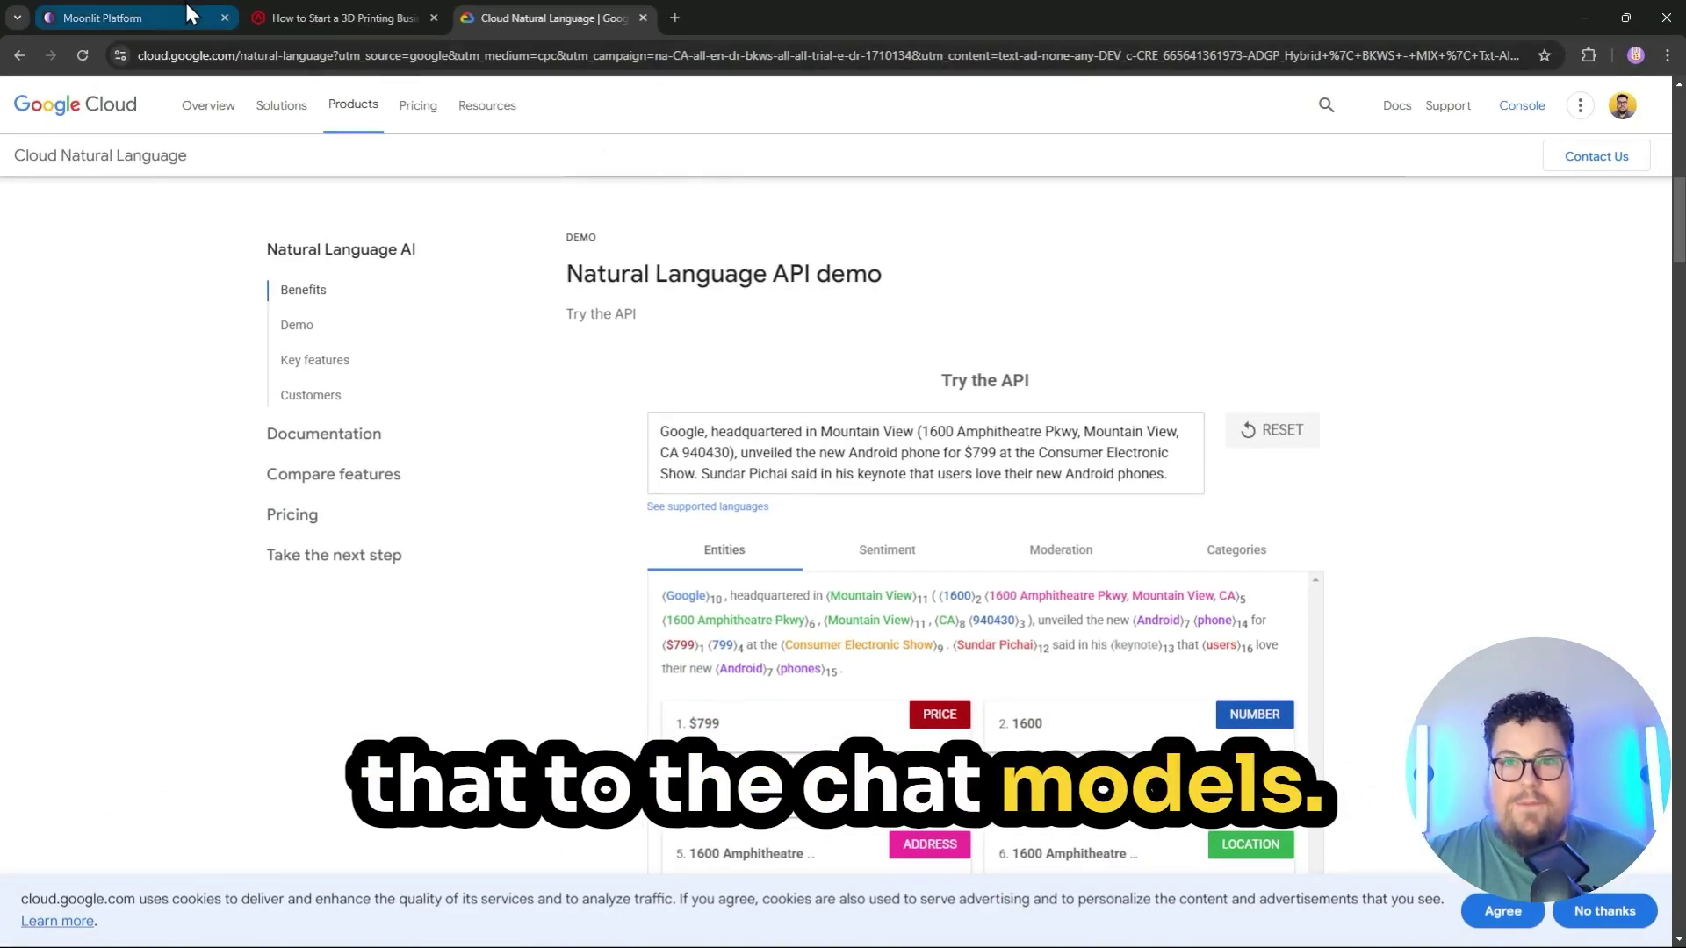
# Back in SEO Page Perfector, read the Write First Draft and EEAT Analysis prompts in full
pyautogui.click(188, 14)
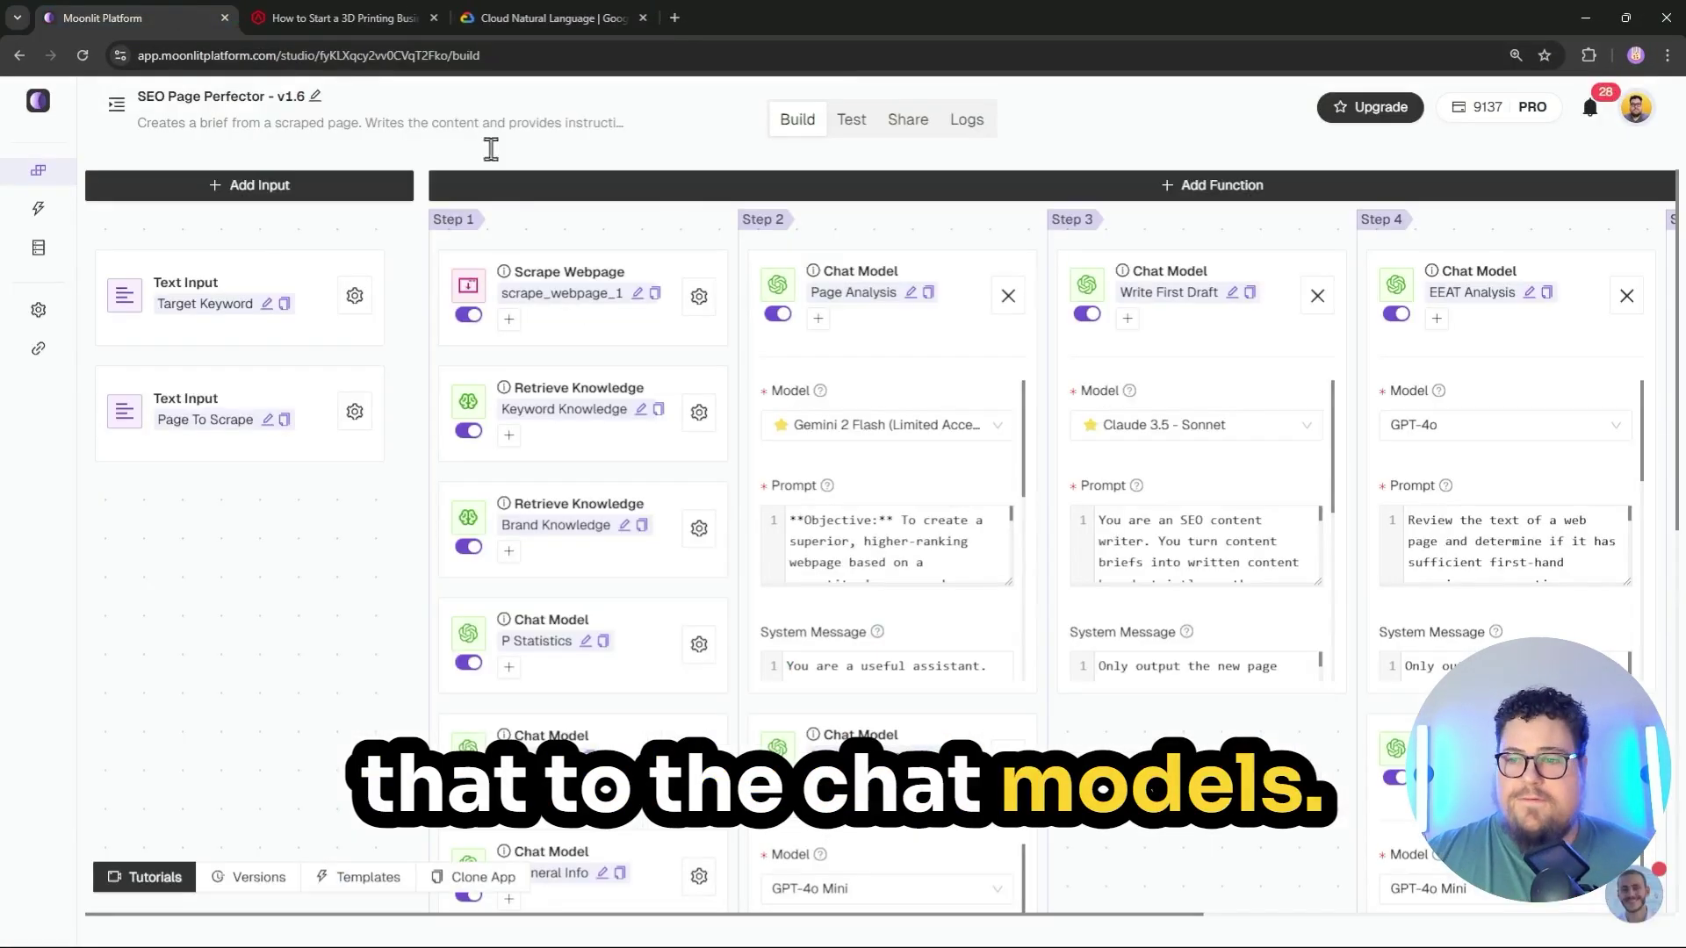
pyautogui.moveTo(1178, 924); pyautogui.dragTo(1296, 931)
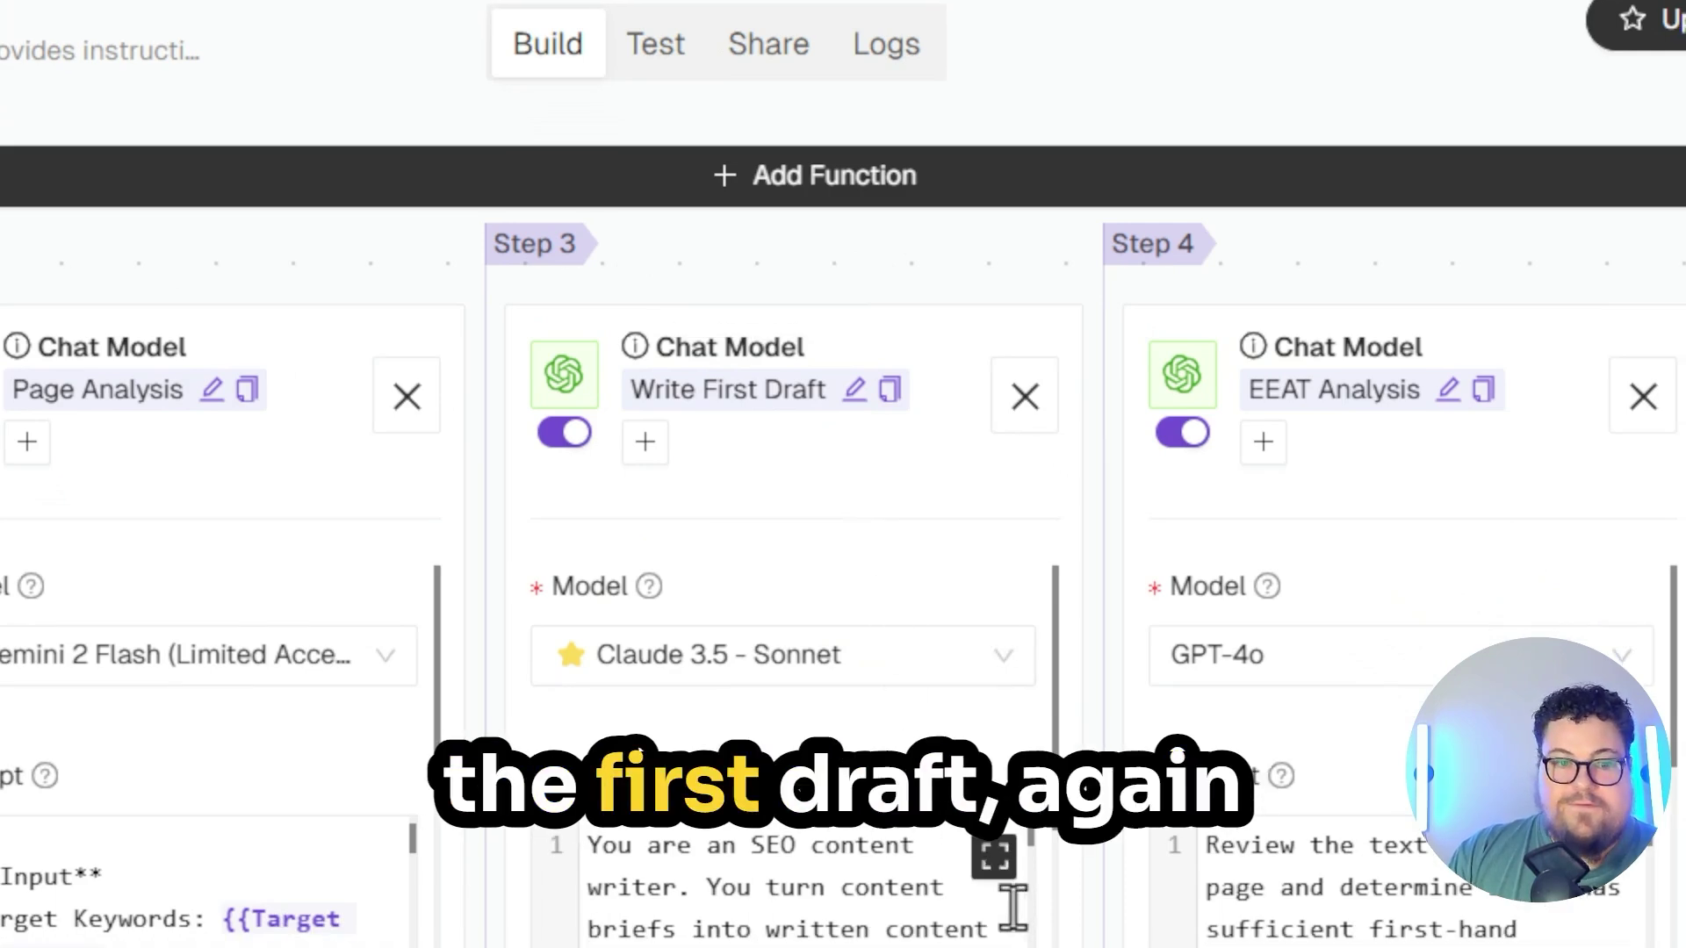
pyautogui.click(994, 856)
pyautogui.scroll(5, 844, 479)
pyautogui.scroll(-5, 814, 452)
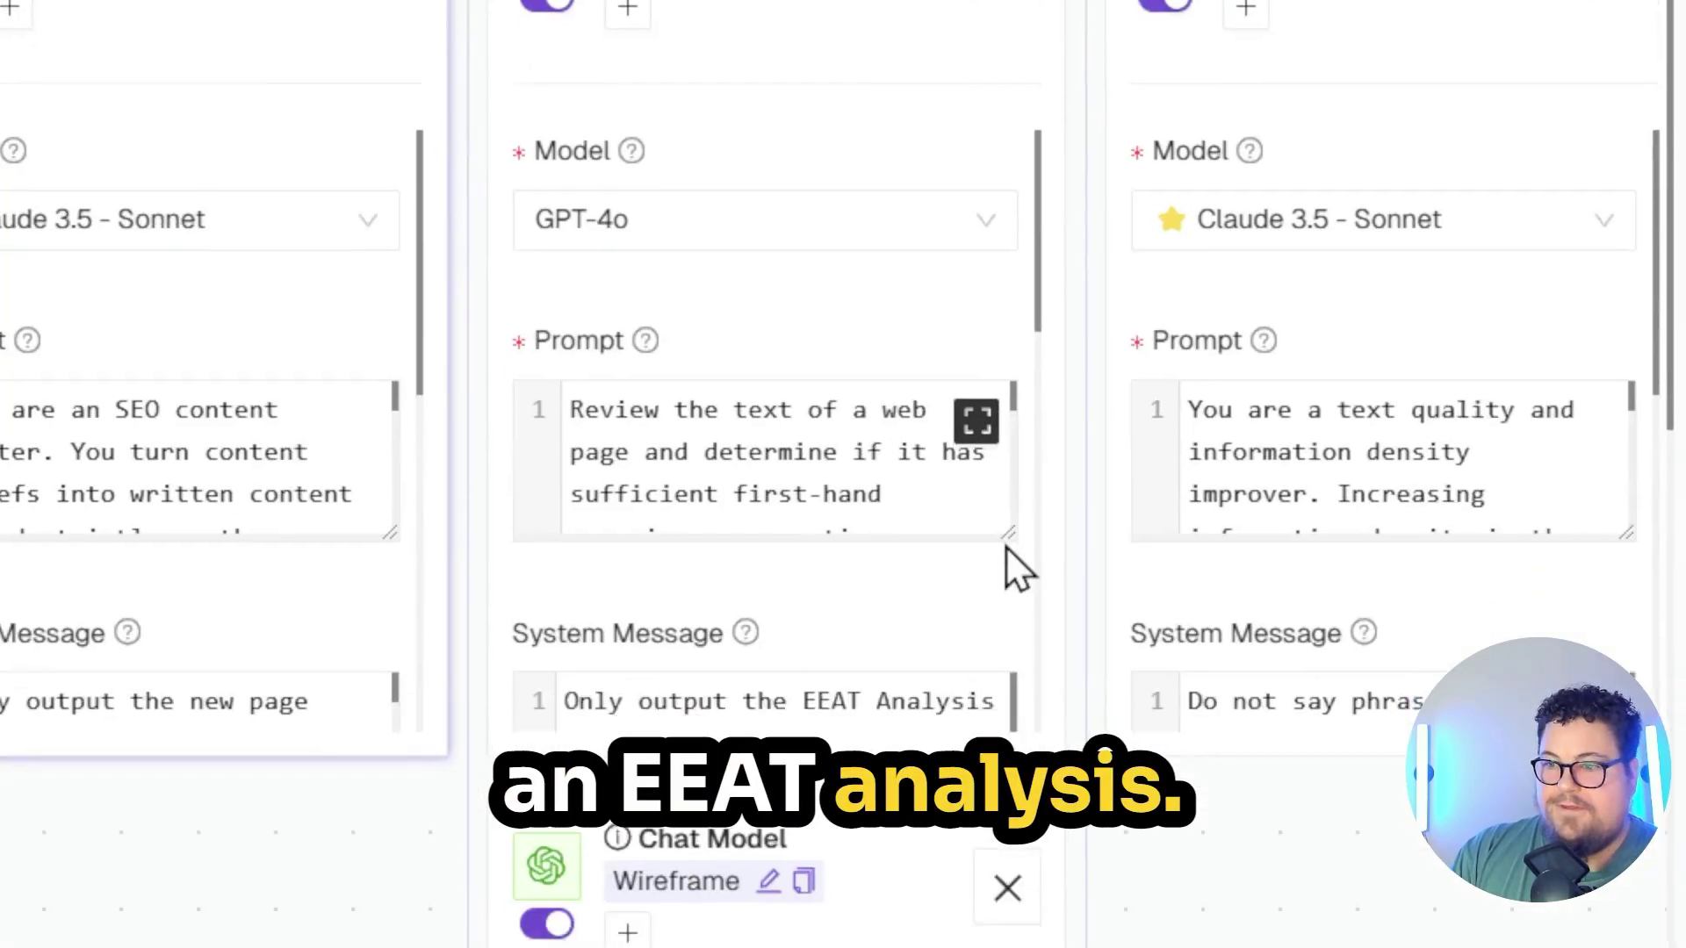
pyautogui.click(975, 846)
pyautogui.scroll(-5, 645, 492)
pyautogui.scroll(-5, 650, 500)
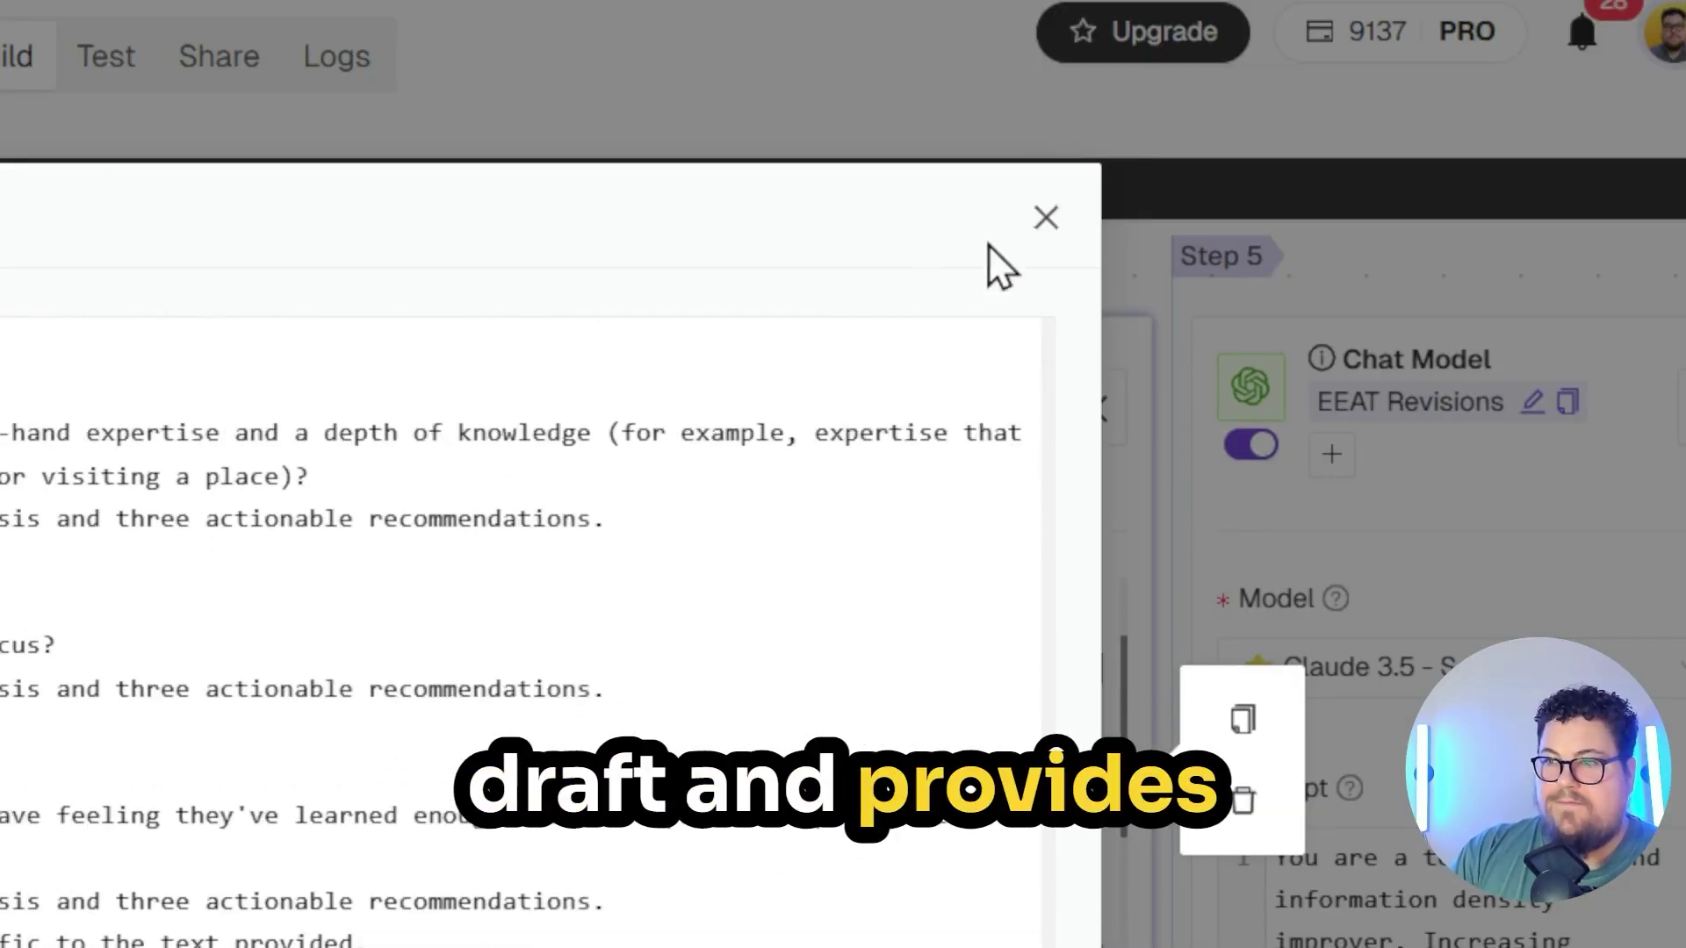
pyautogui.click(1045, 217)
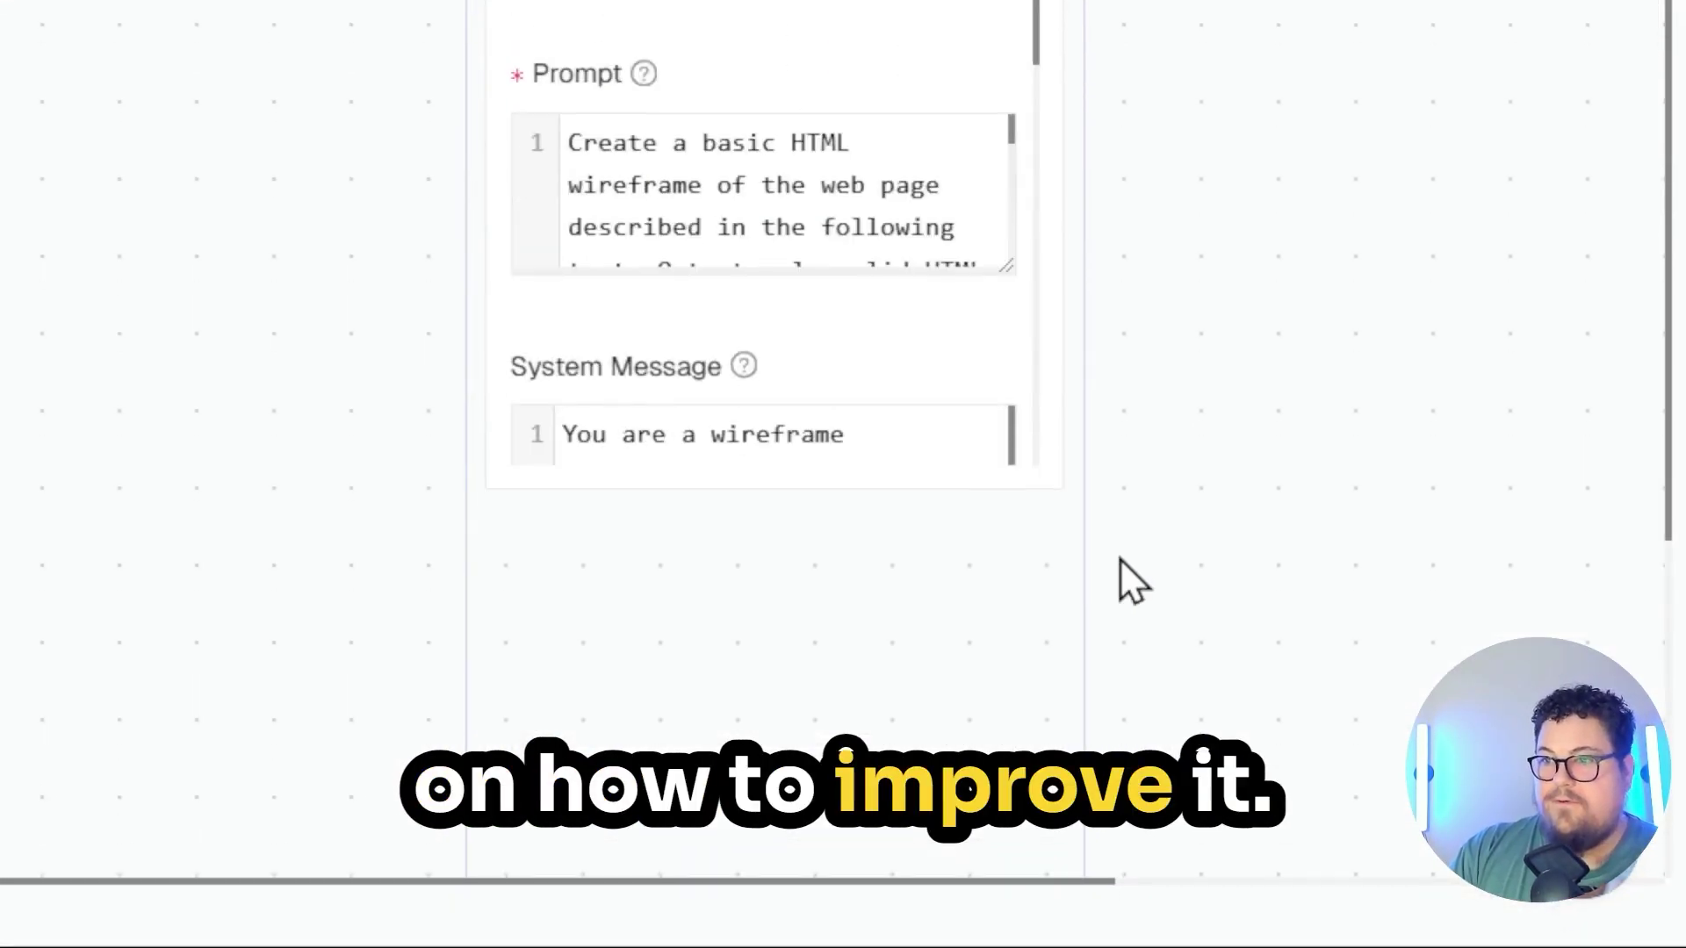
# Scroll the workflow to Step 5 EEAT Revisions on Claude 3.5 Sonnet
pyautogui.scroll(2, 1058, 263)
pyautogui.scroll(4, 903, 136)
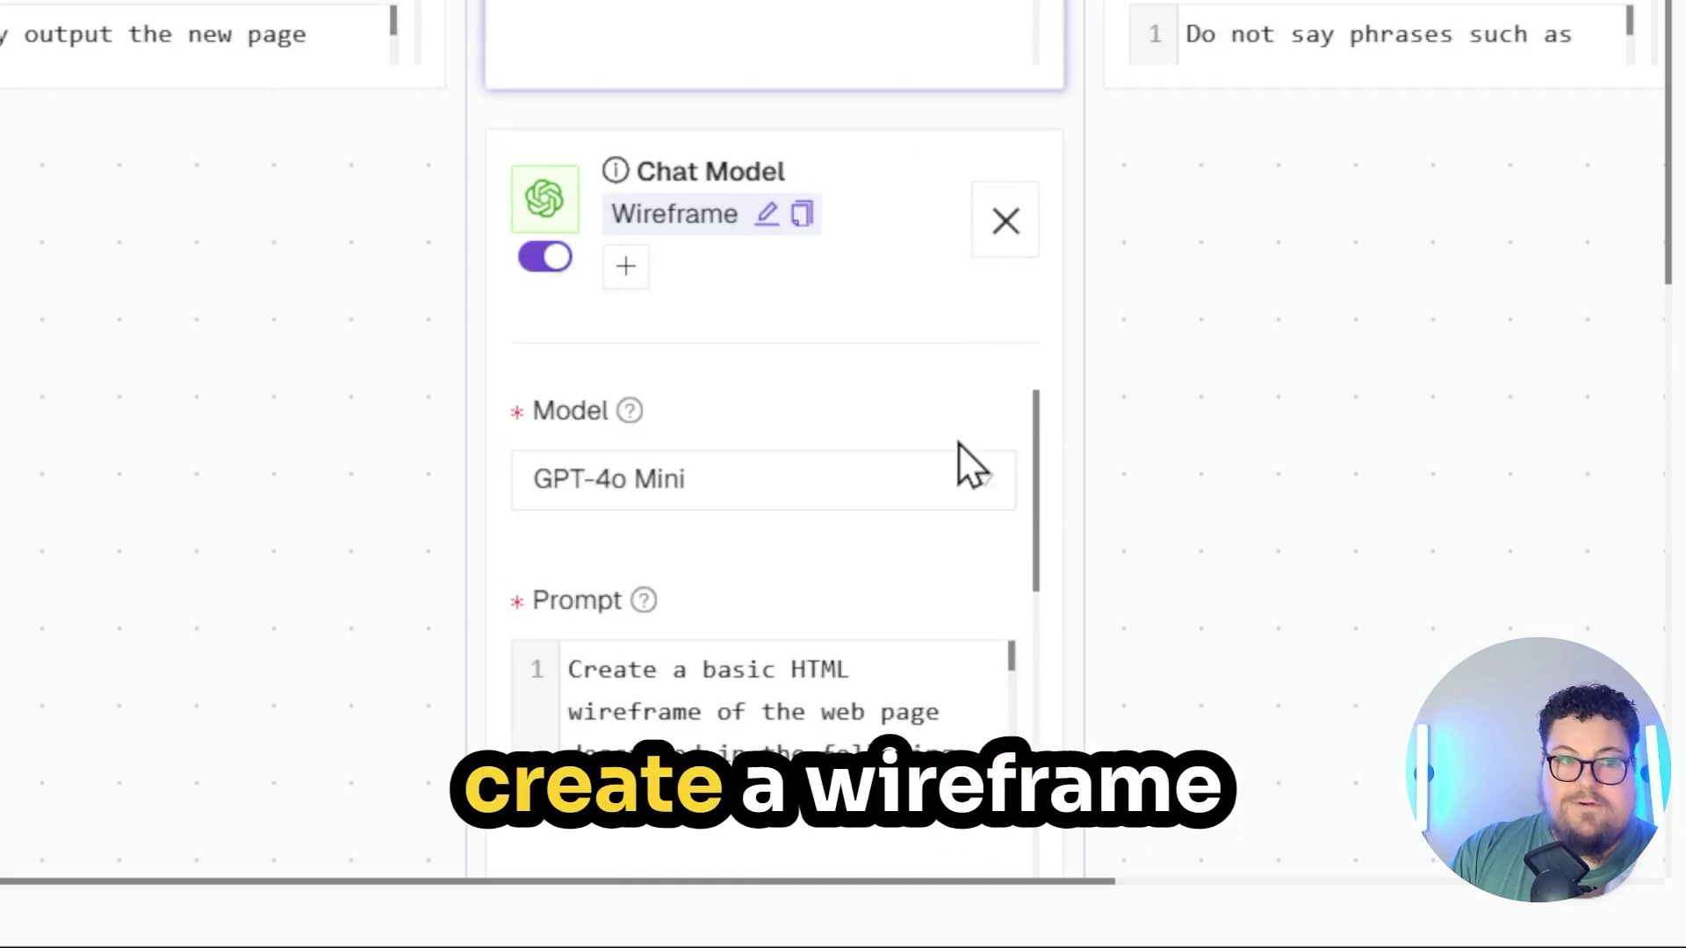
pyautogui.moveTo(1014, 878); pyautogui.dragTo(1589, 876)
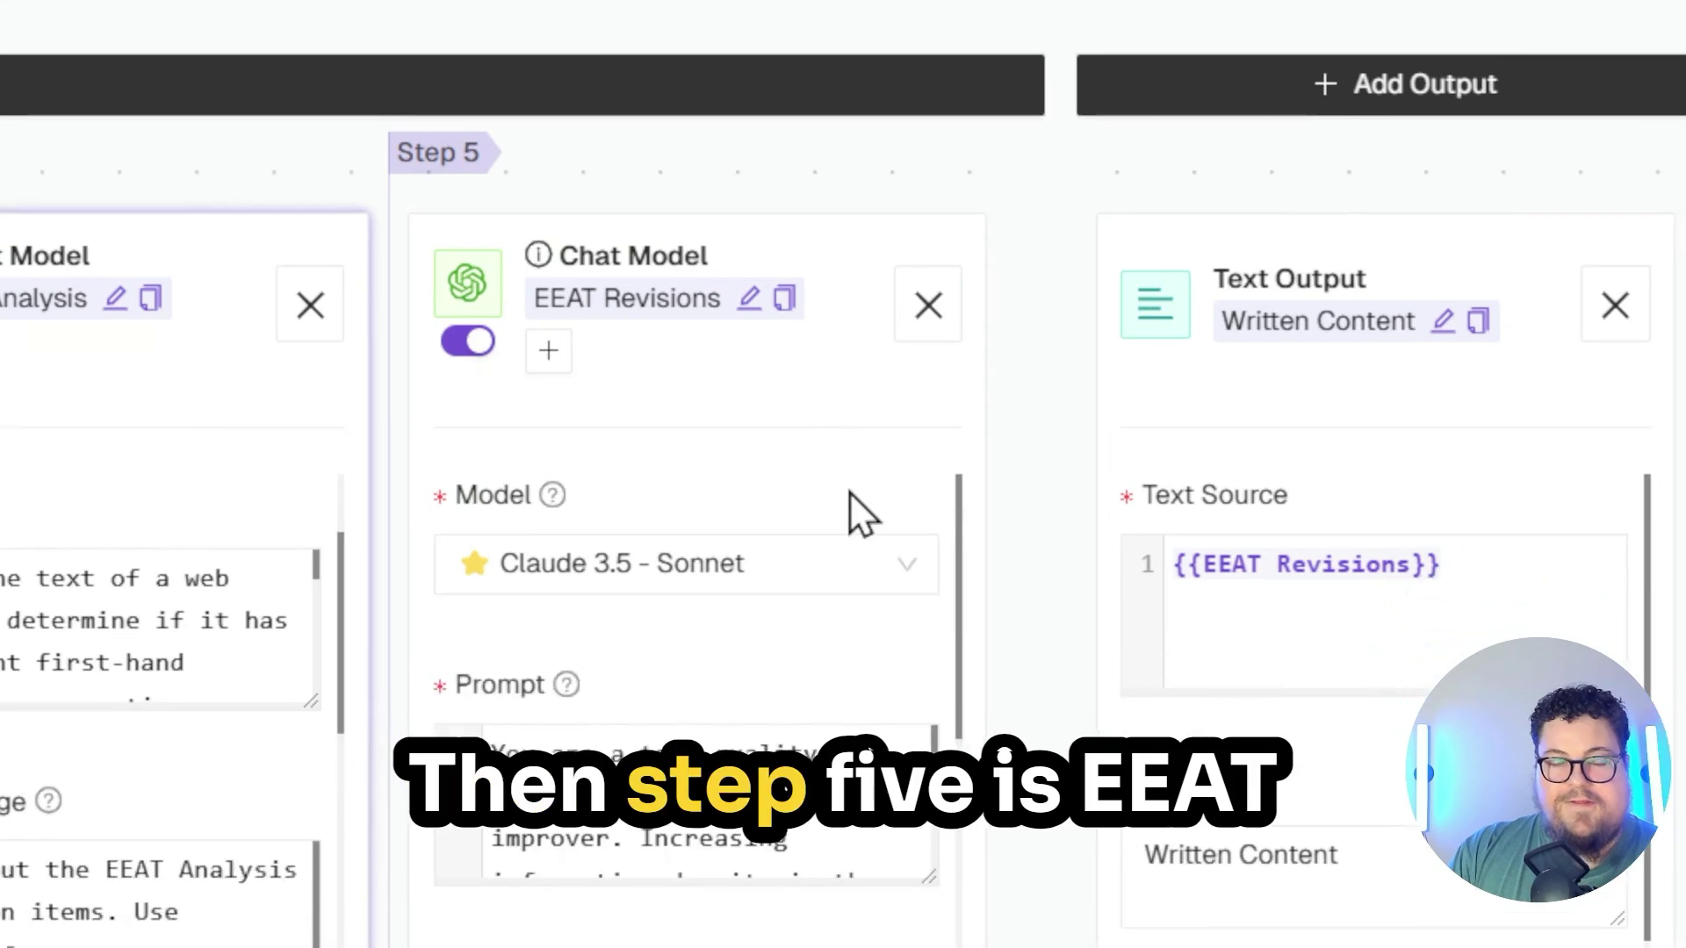
pyautogui.scroll(-5, 849, 488)
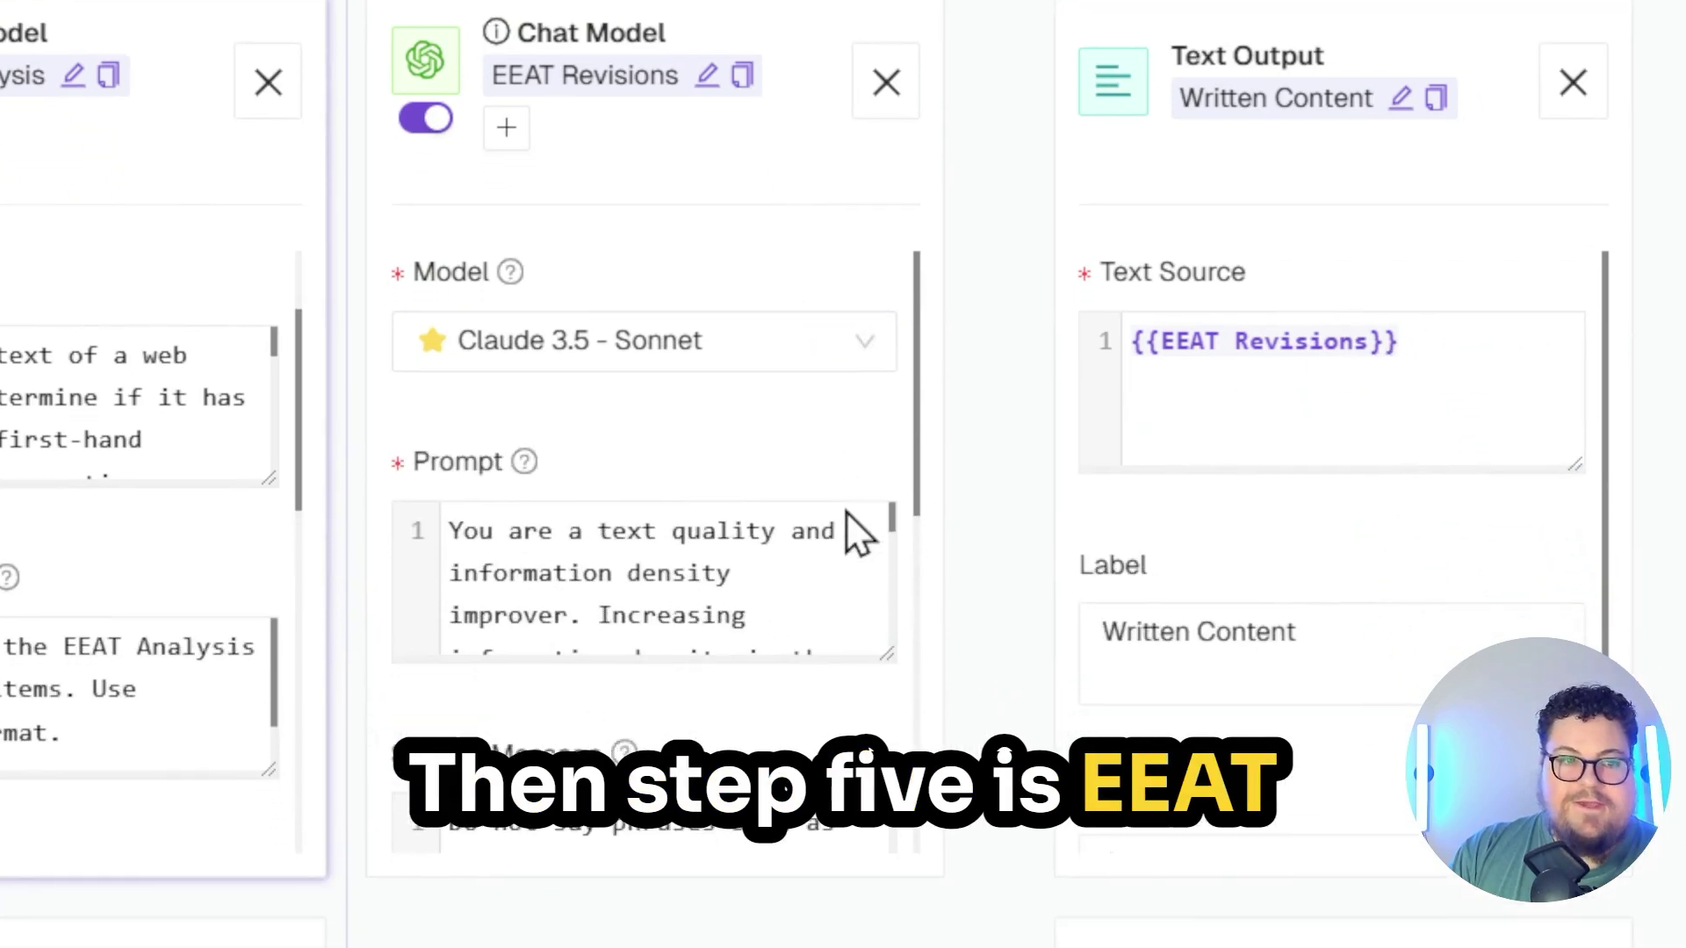
pyautogui.scroll(2, 845, 448)
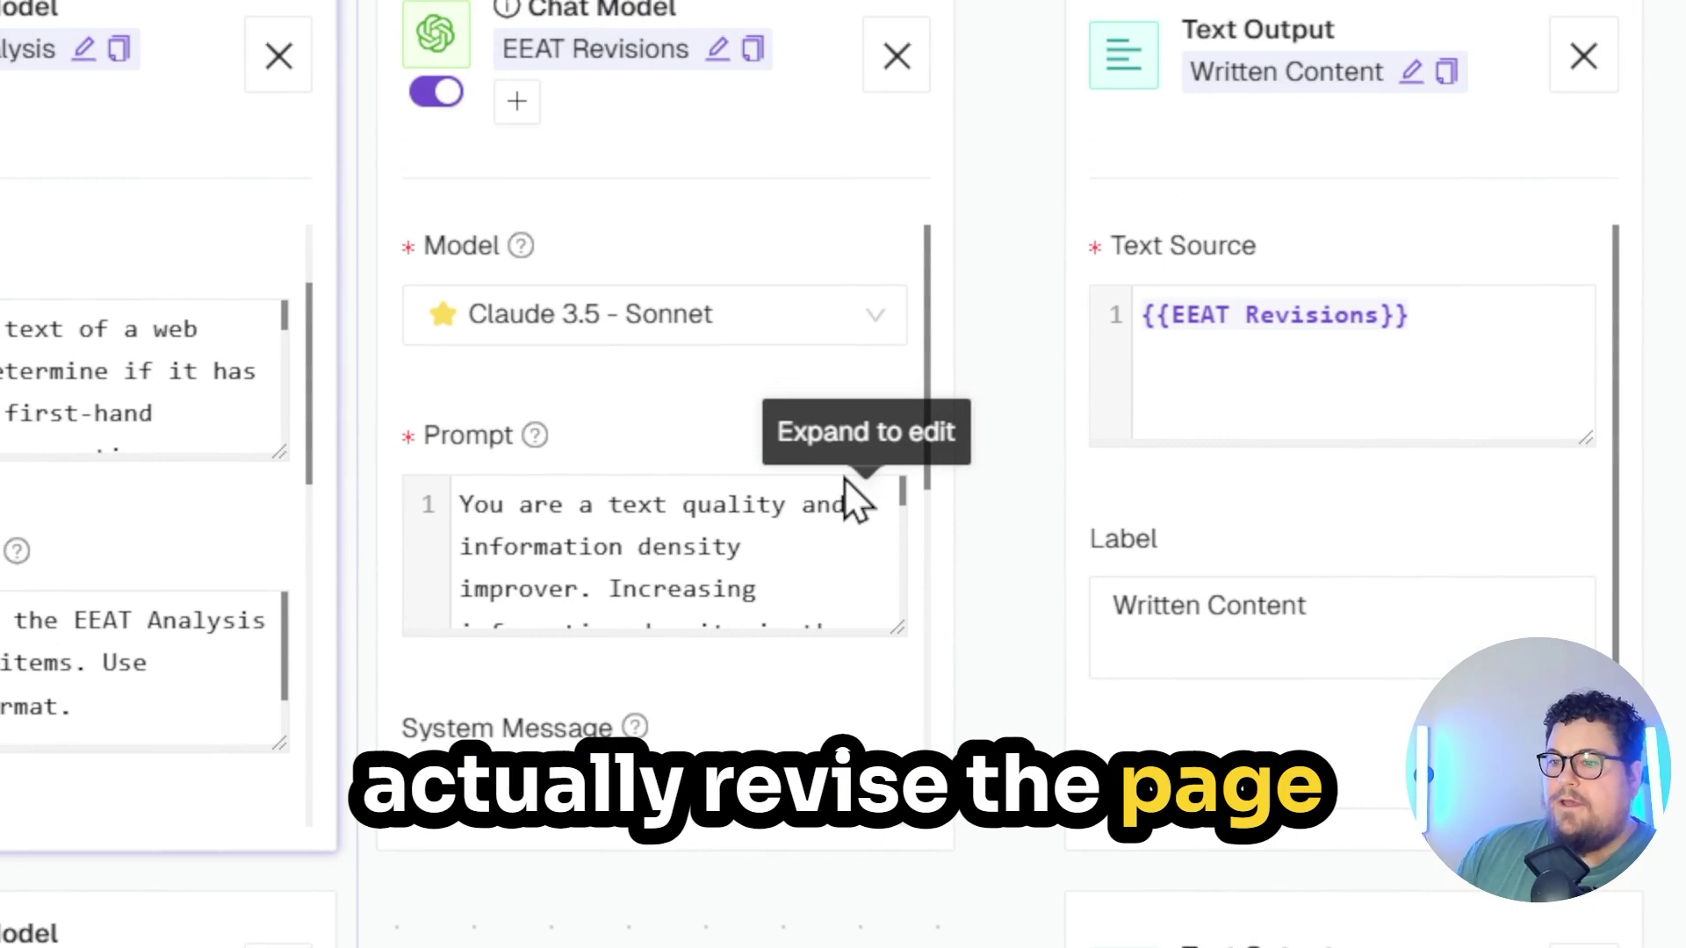
pyautogui.hscroll(-5, 562, 422)
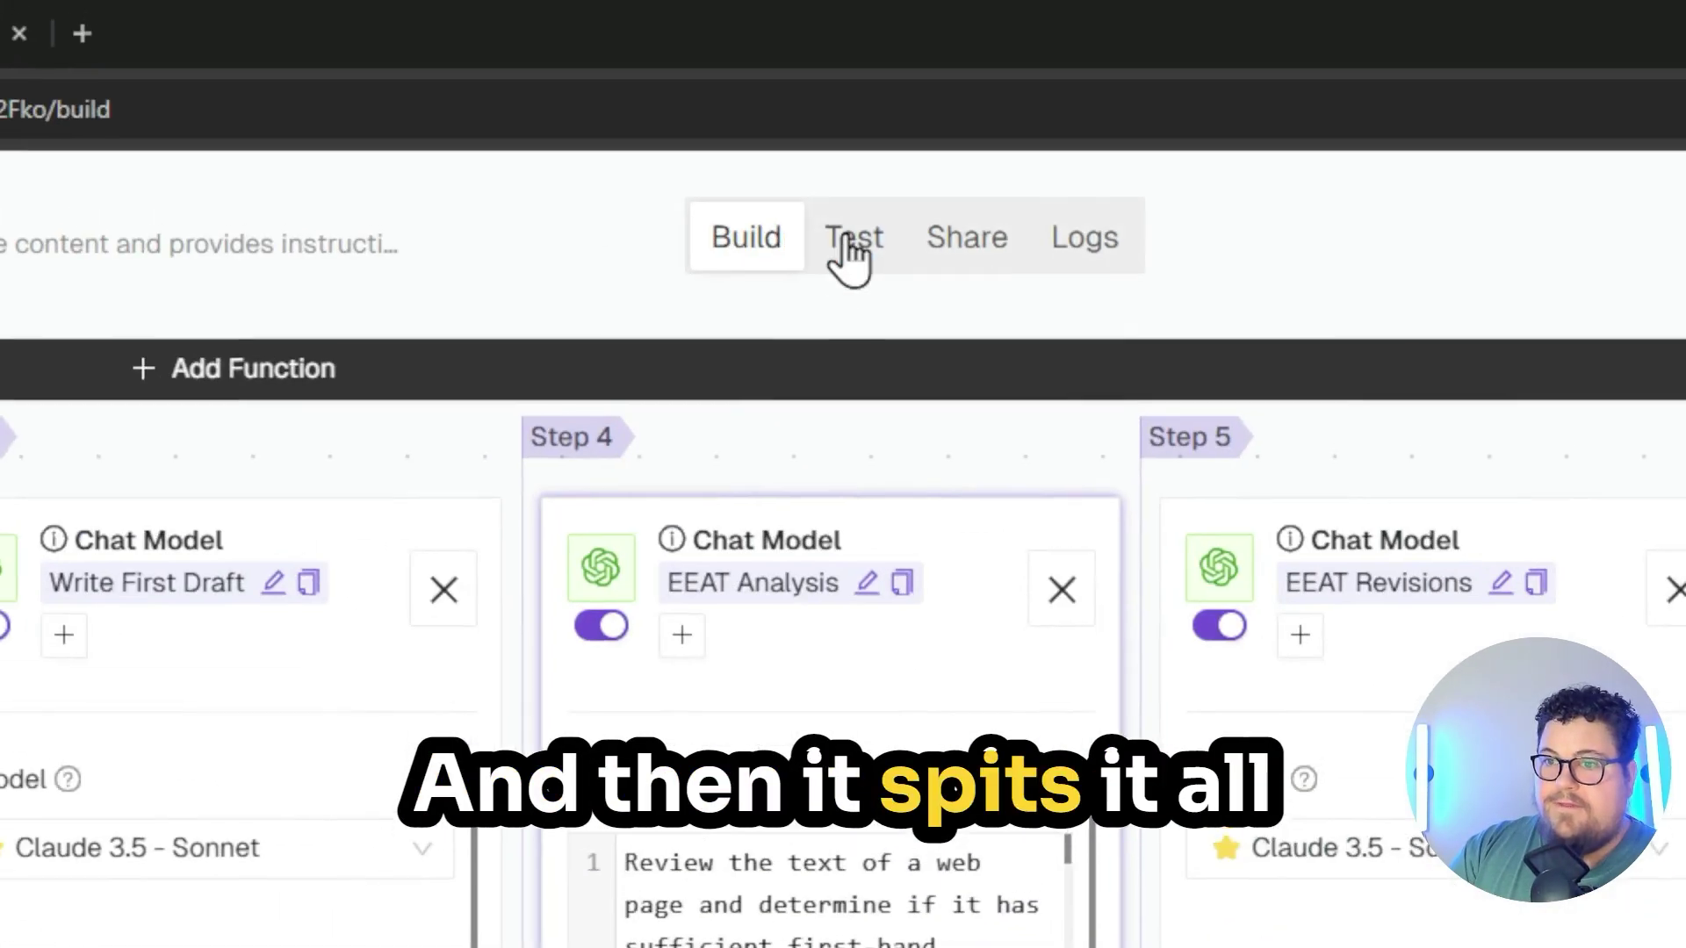
# In the test view, read through the Design Dev instructions output
pyautogui.click(853, 91)
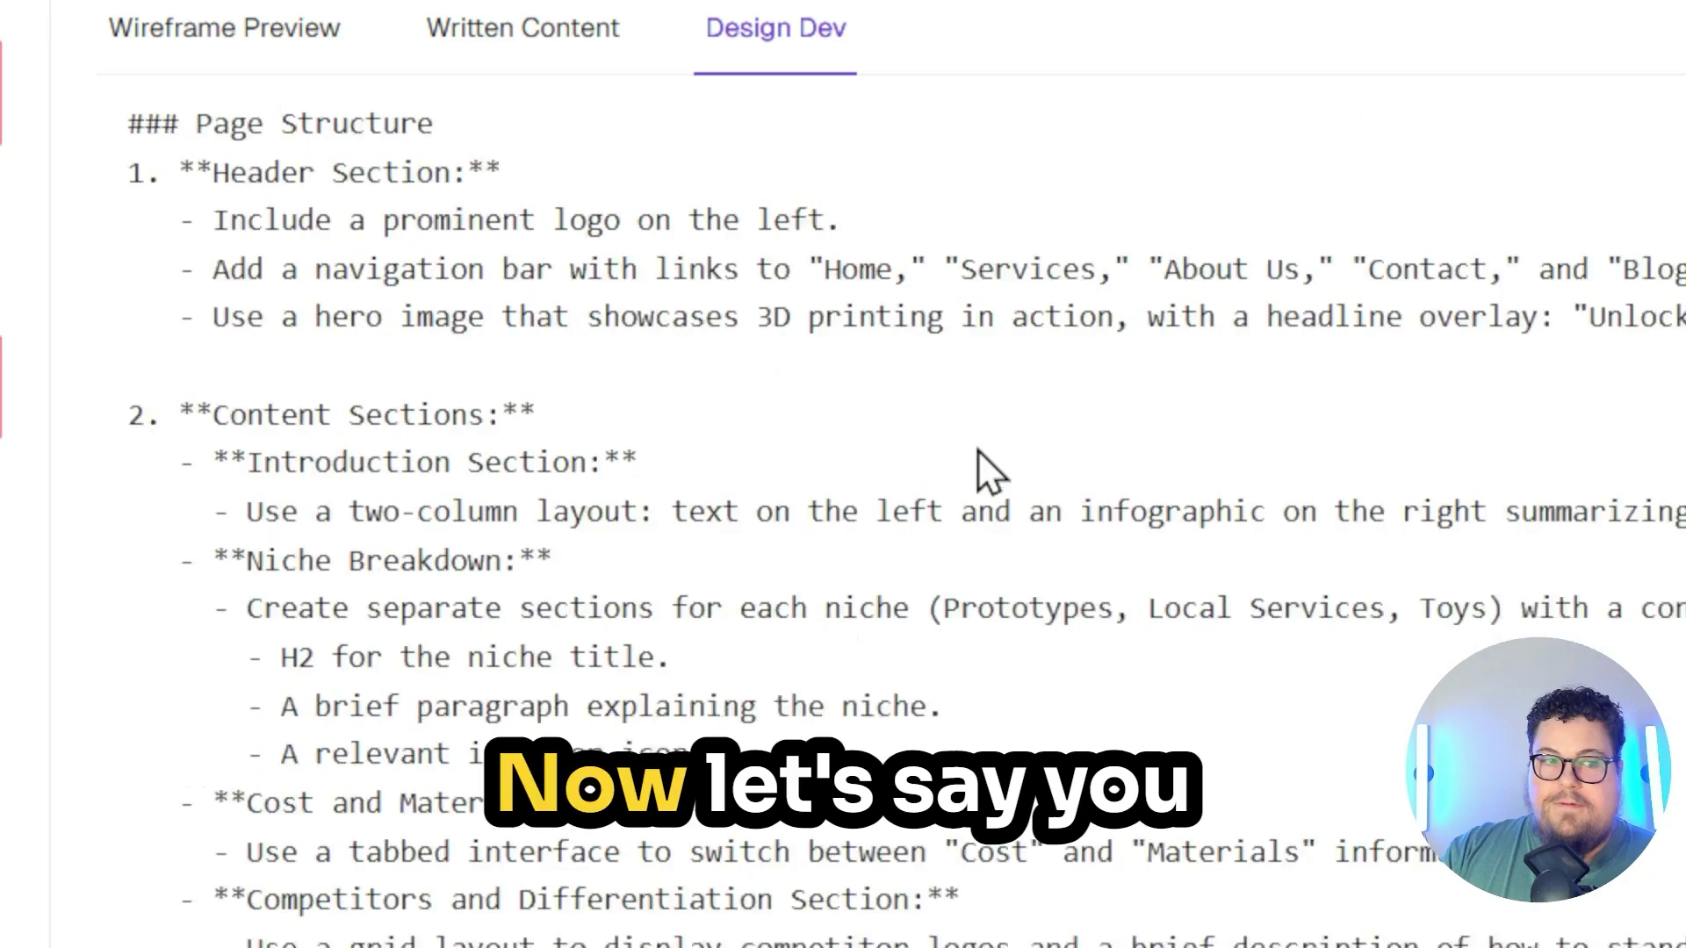
pyautogui.scroll(2, 992, 439)
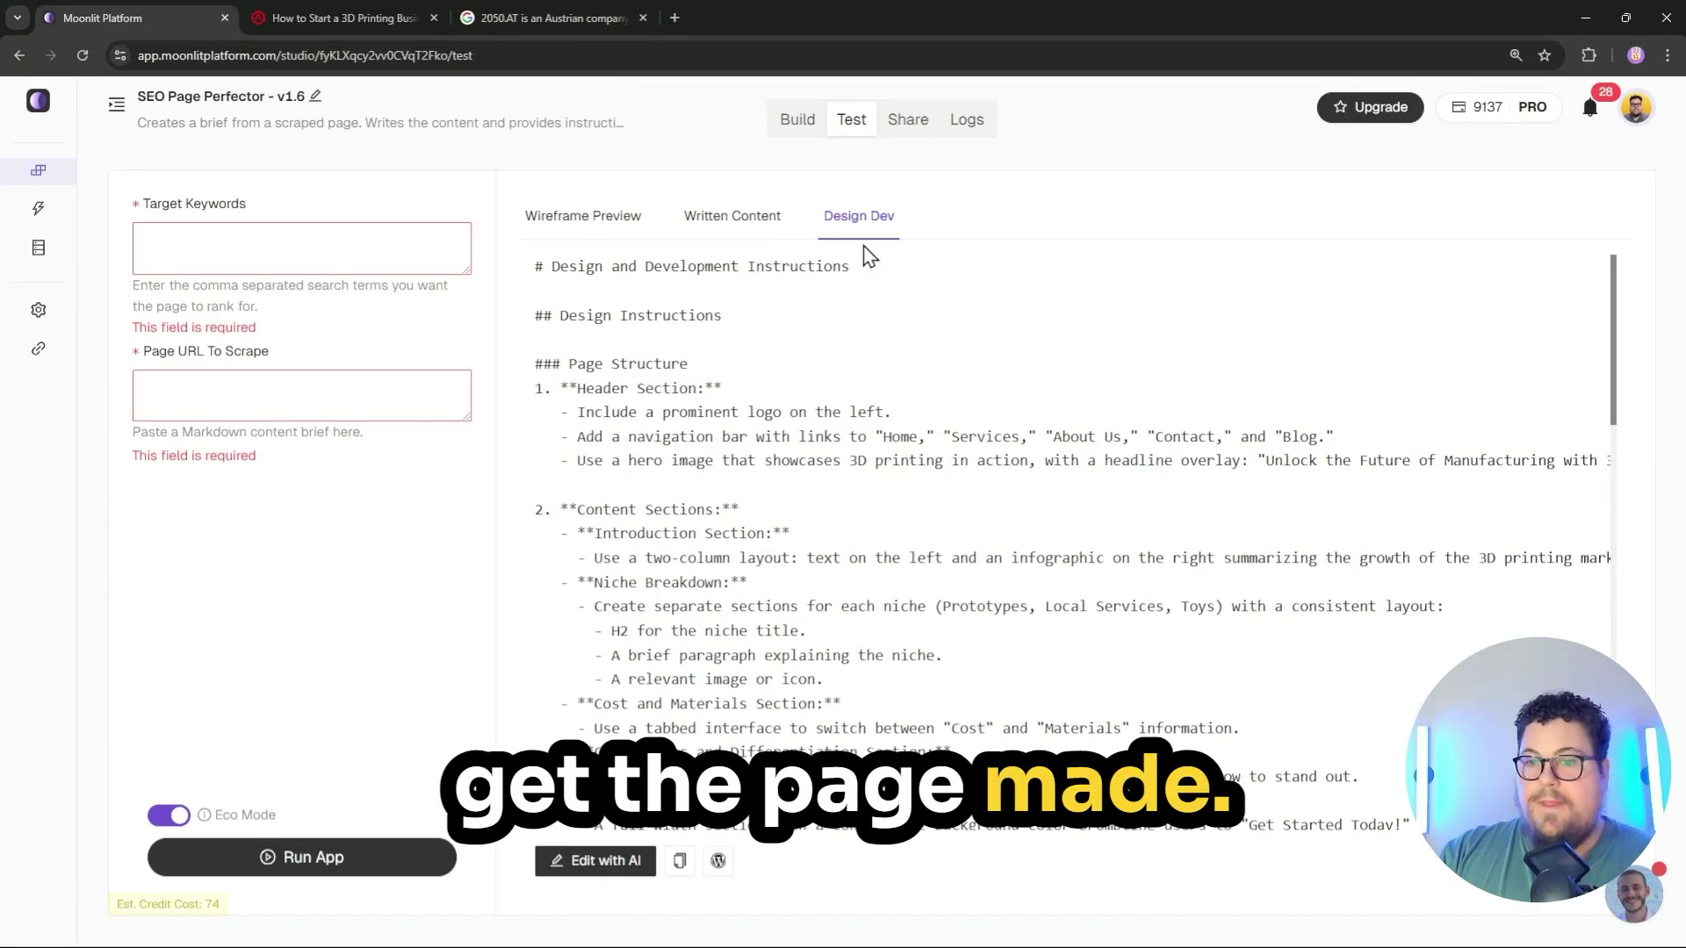
pyautogui.scroll(-5, 861, 404)
pyautogui.scroll(3, 855, 435)
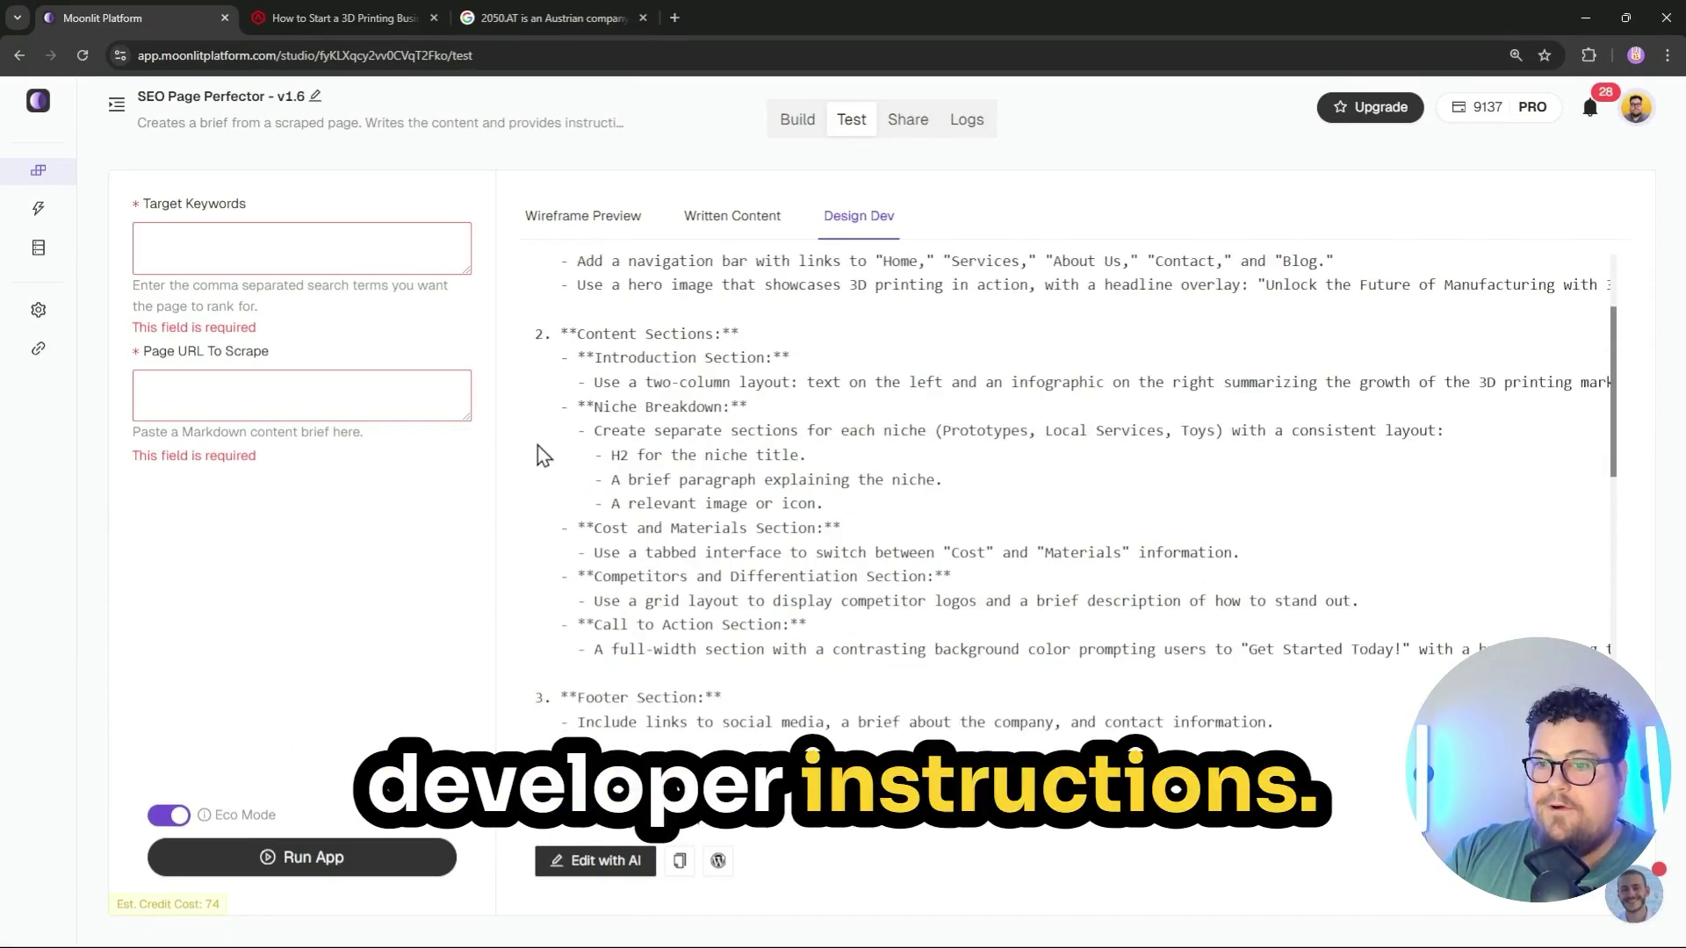
pyautogui.moveTo(562, 336); pyautogui.dragTo(952, 580)
pyautogui.click(791, 430)
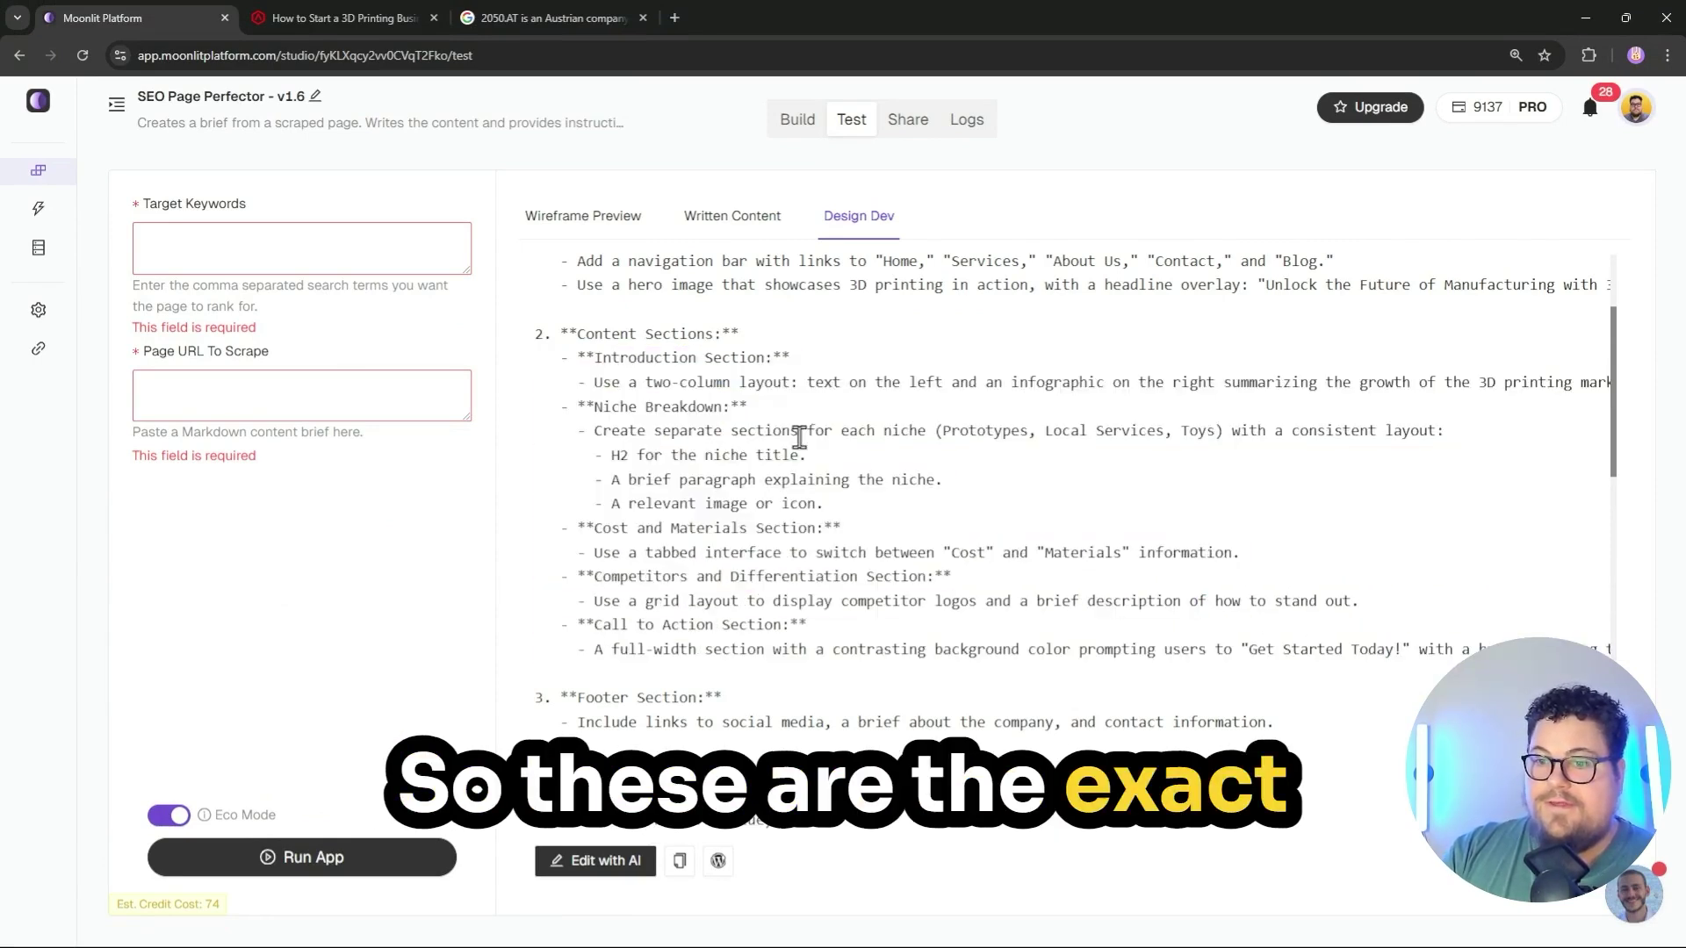
pyautogui.scroll(-1, 801, 496)
pyautogui.scroll(-1, 801, 496)
# Scroll through the wireframe page headed 'Unlock the Future of Manufacturing with 3D Printing'
pyautogui.scroll(2, 803, 603)
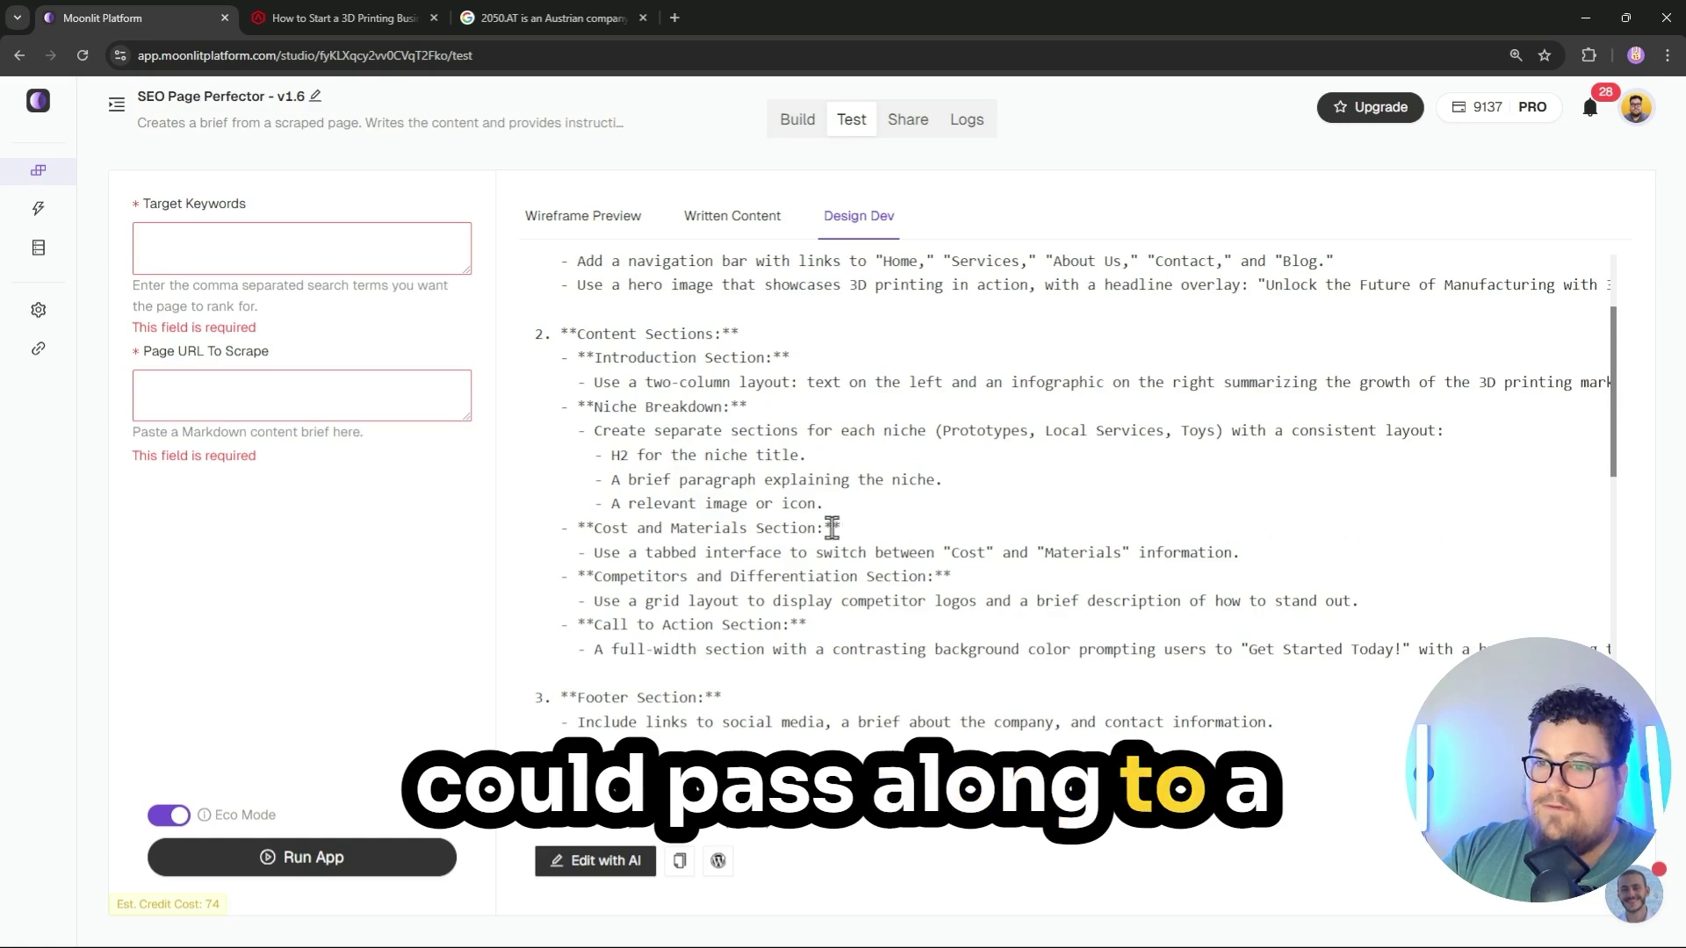
pyautogui.scroll(-5, 831, 527)
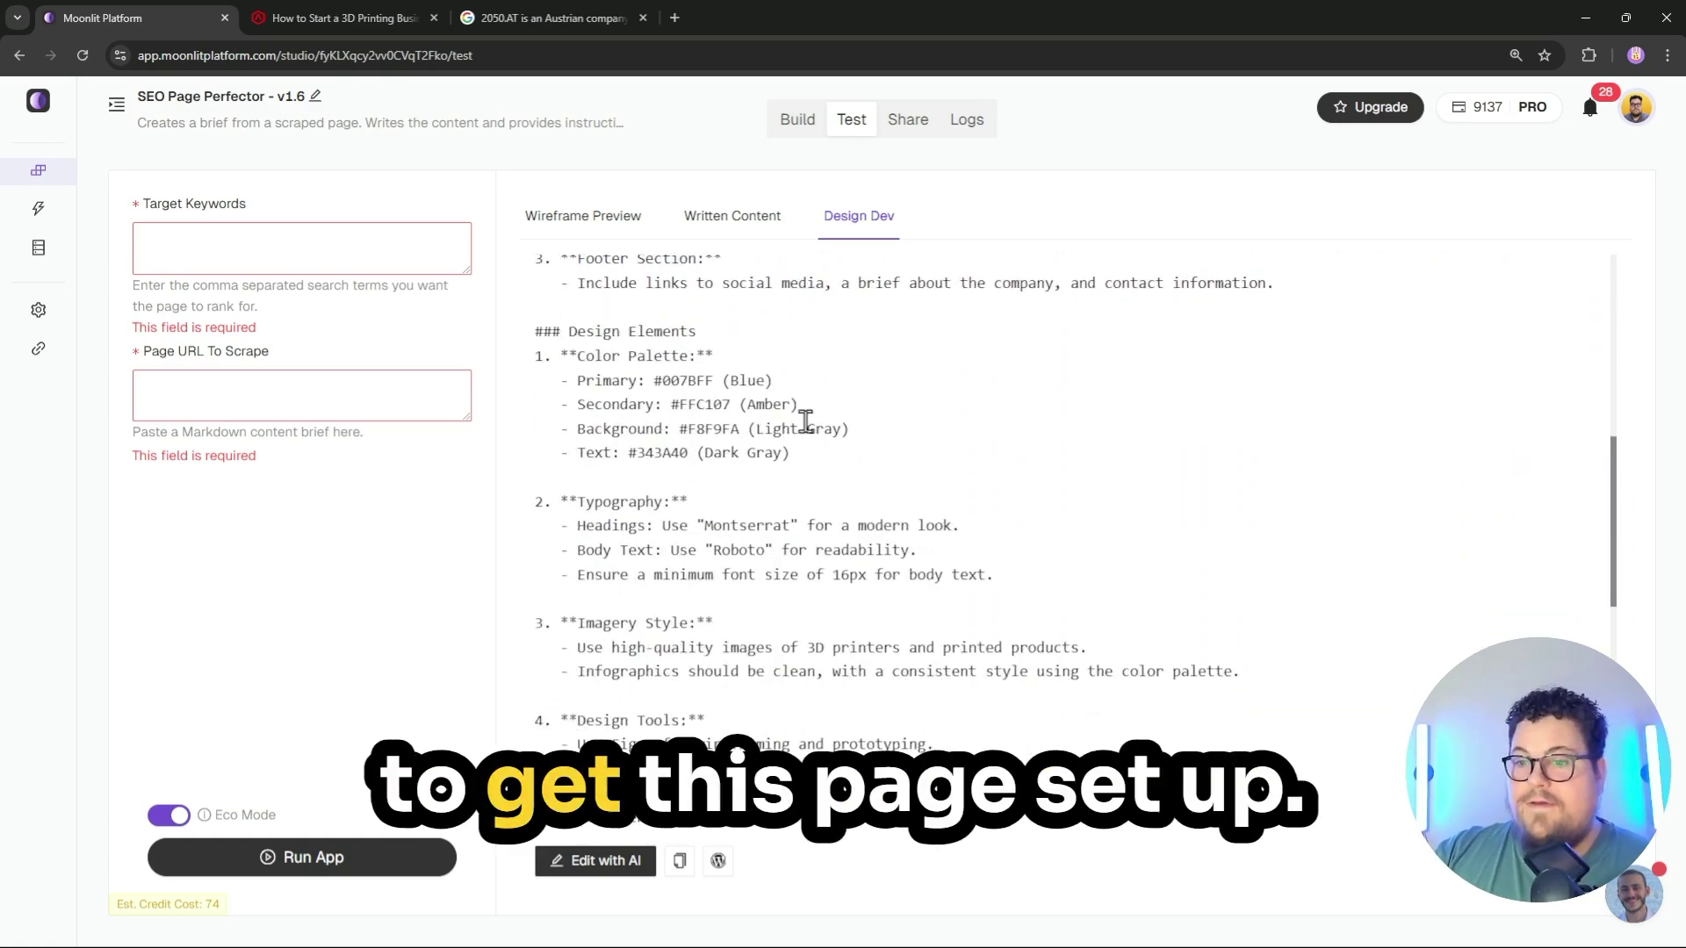
pyautogui.scroll(-9, 812, 475)
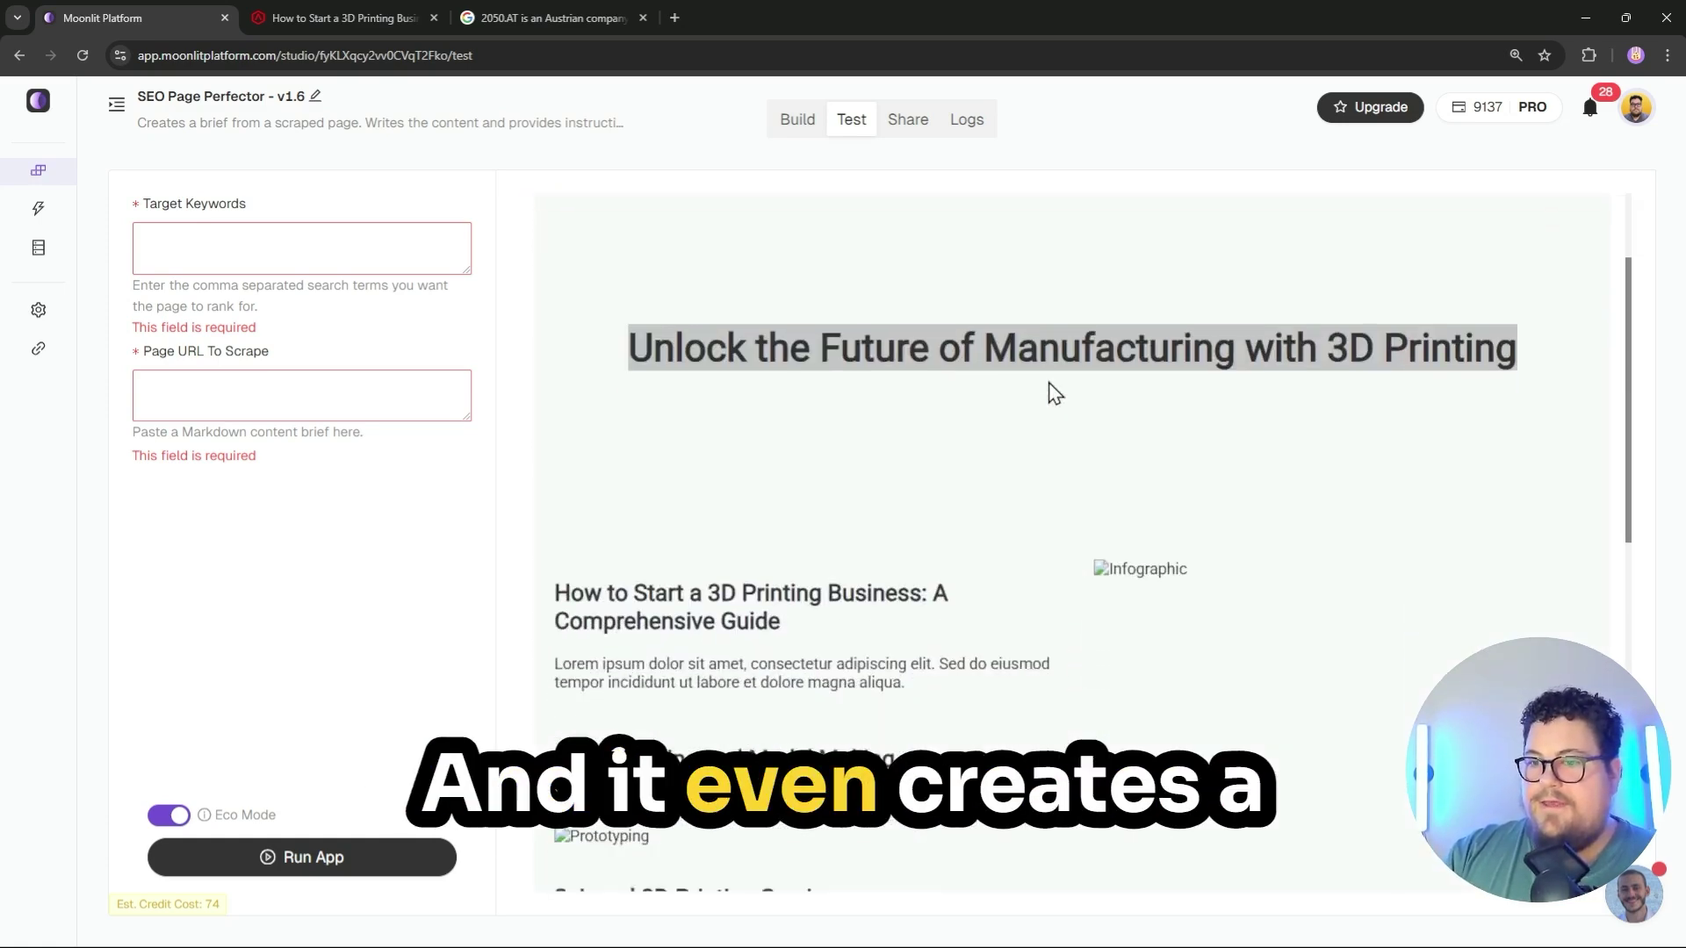
pyautogui.scroll(-10, 1050, 391)
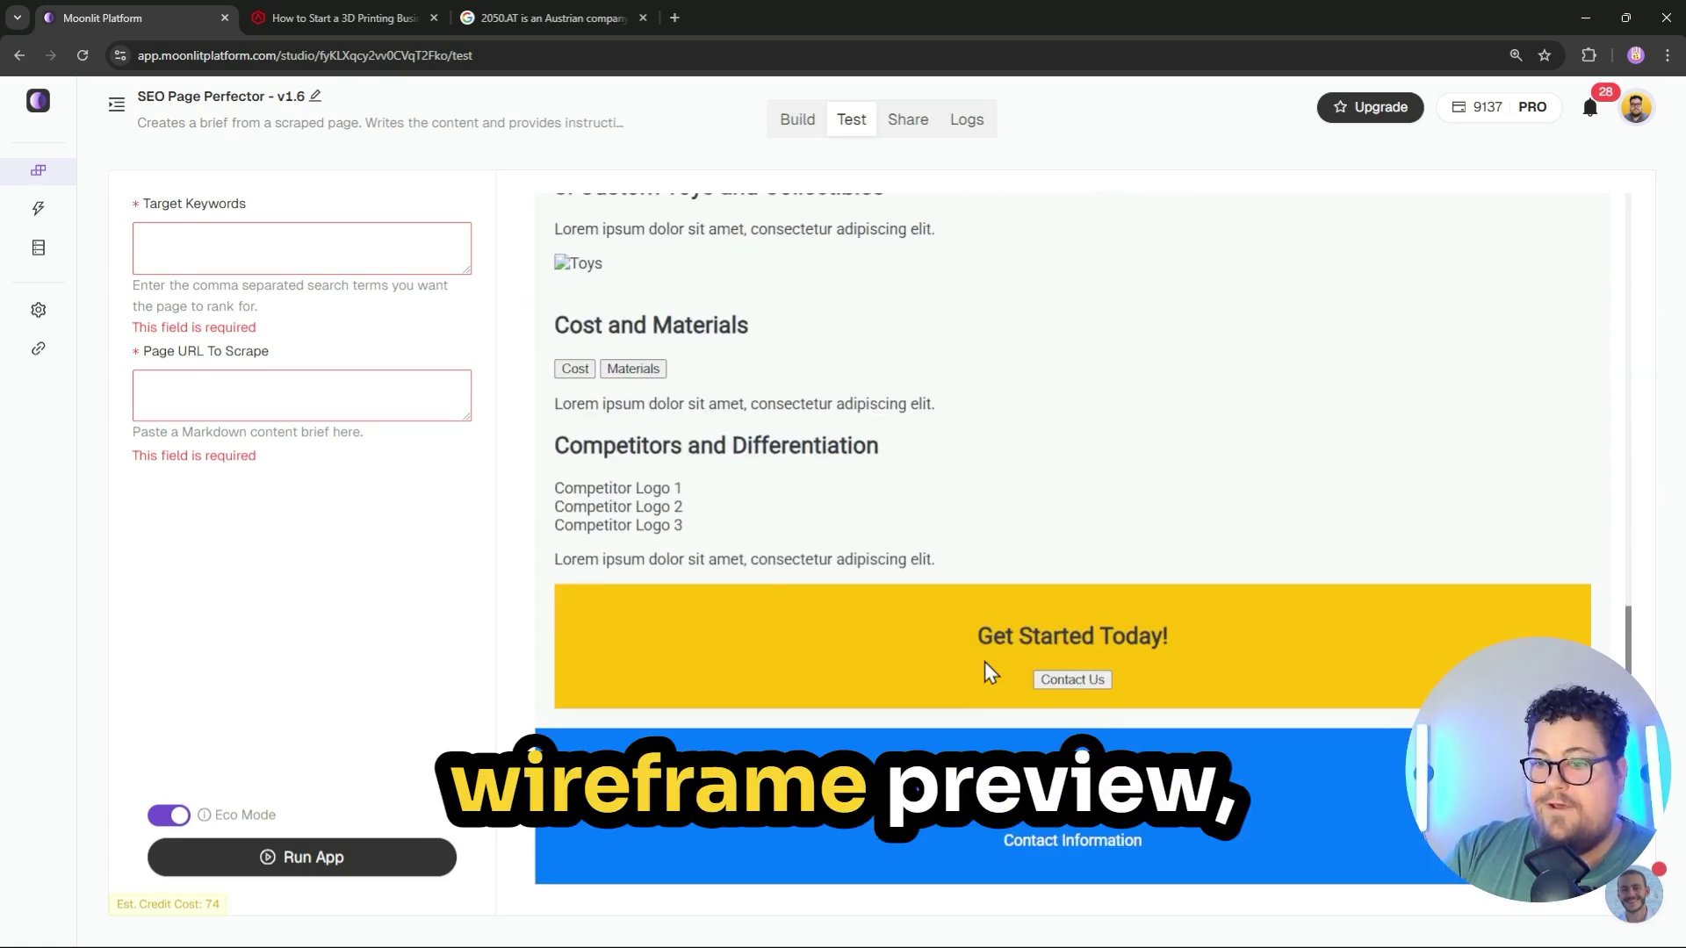
pyautogui.scroll(15, 938, 679)
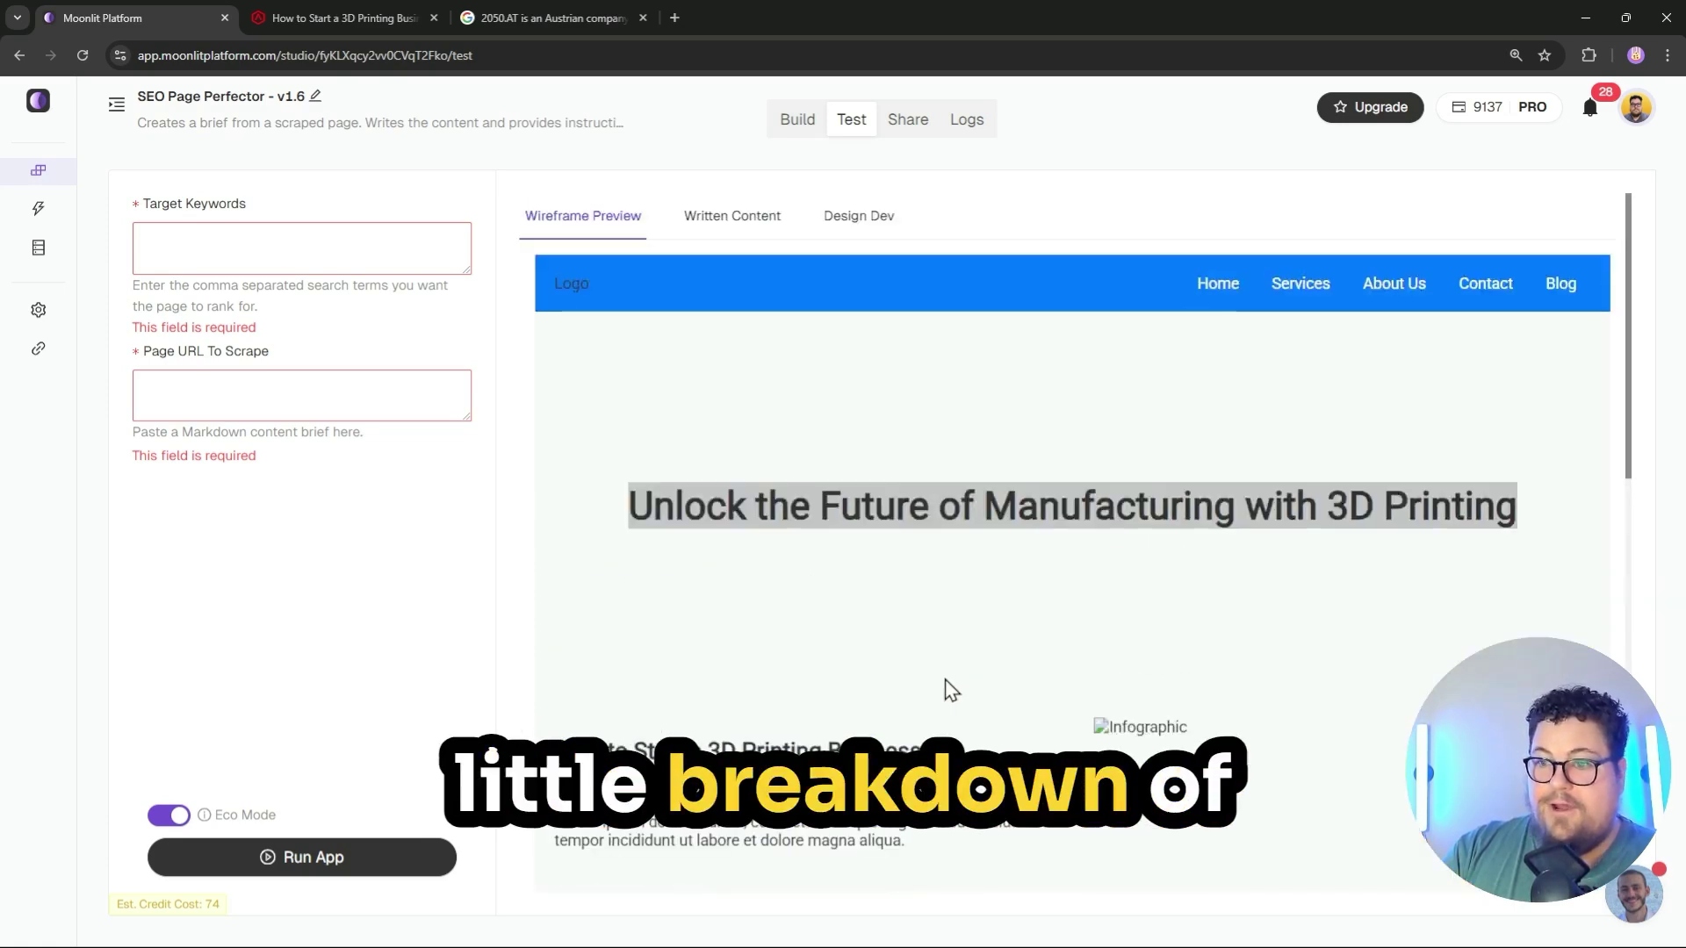
pyautogui.scroll(-11, 1153, 503)
pyautogui.scroll(14, 1152, 503)
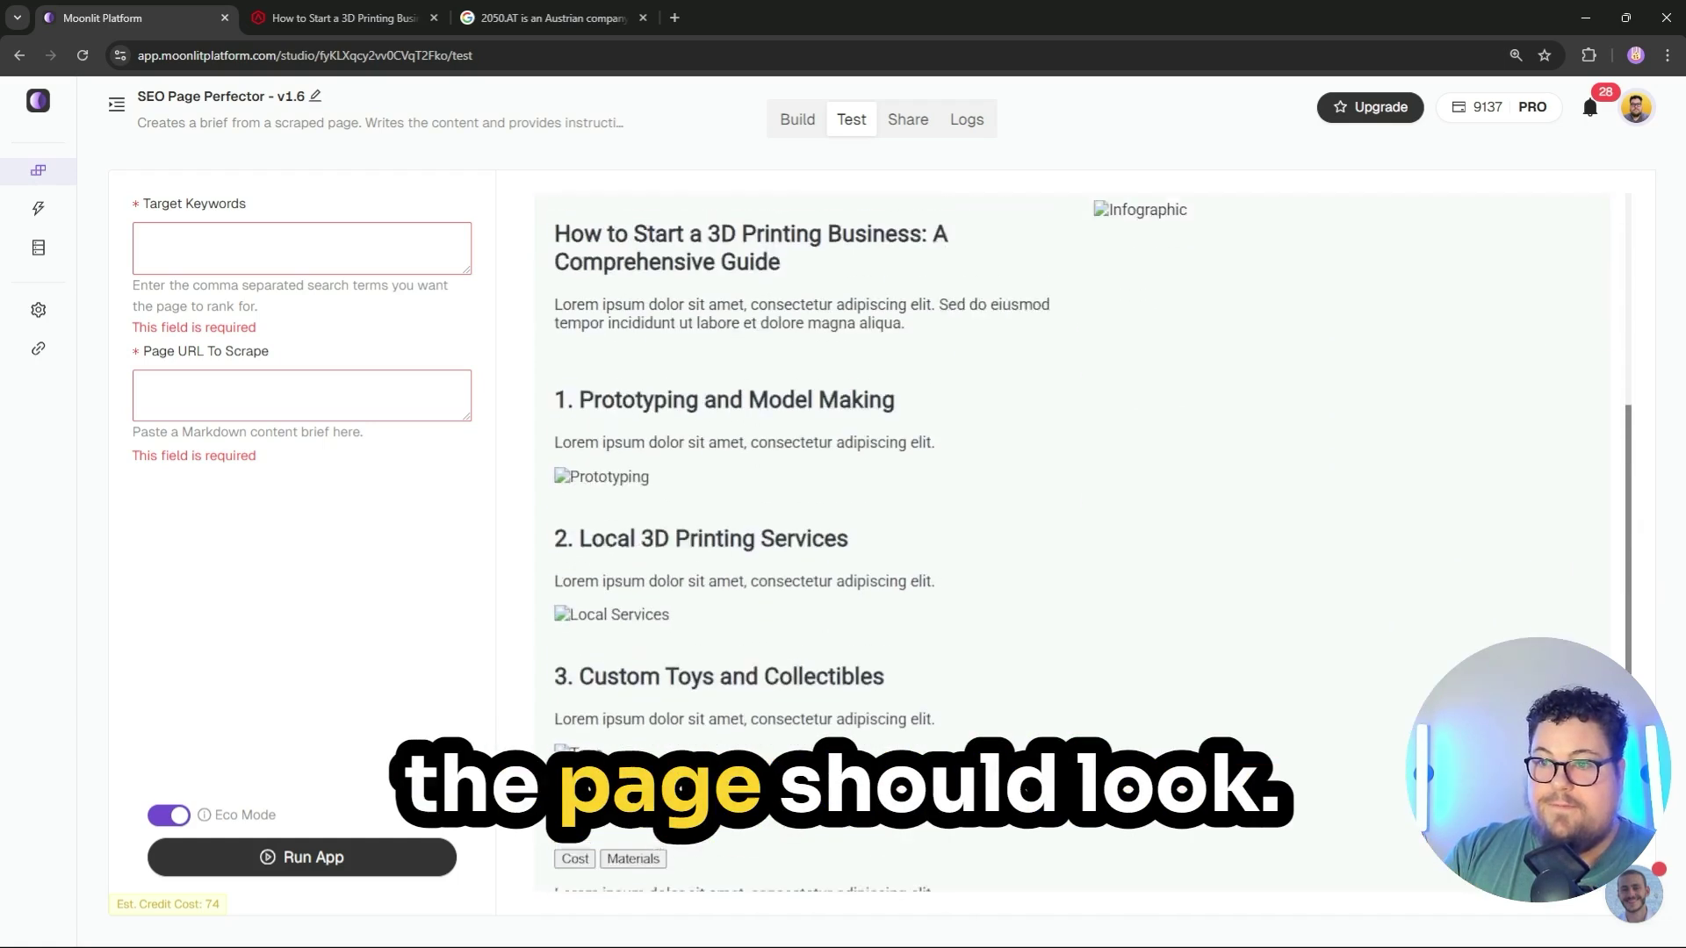
pyautogui.scroll(-8, 1016, 450)
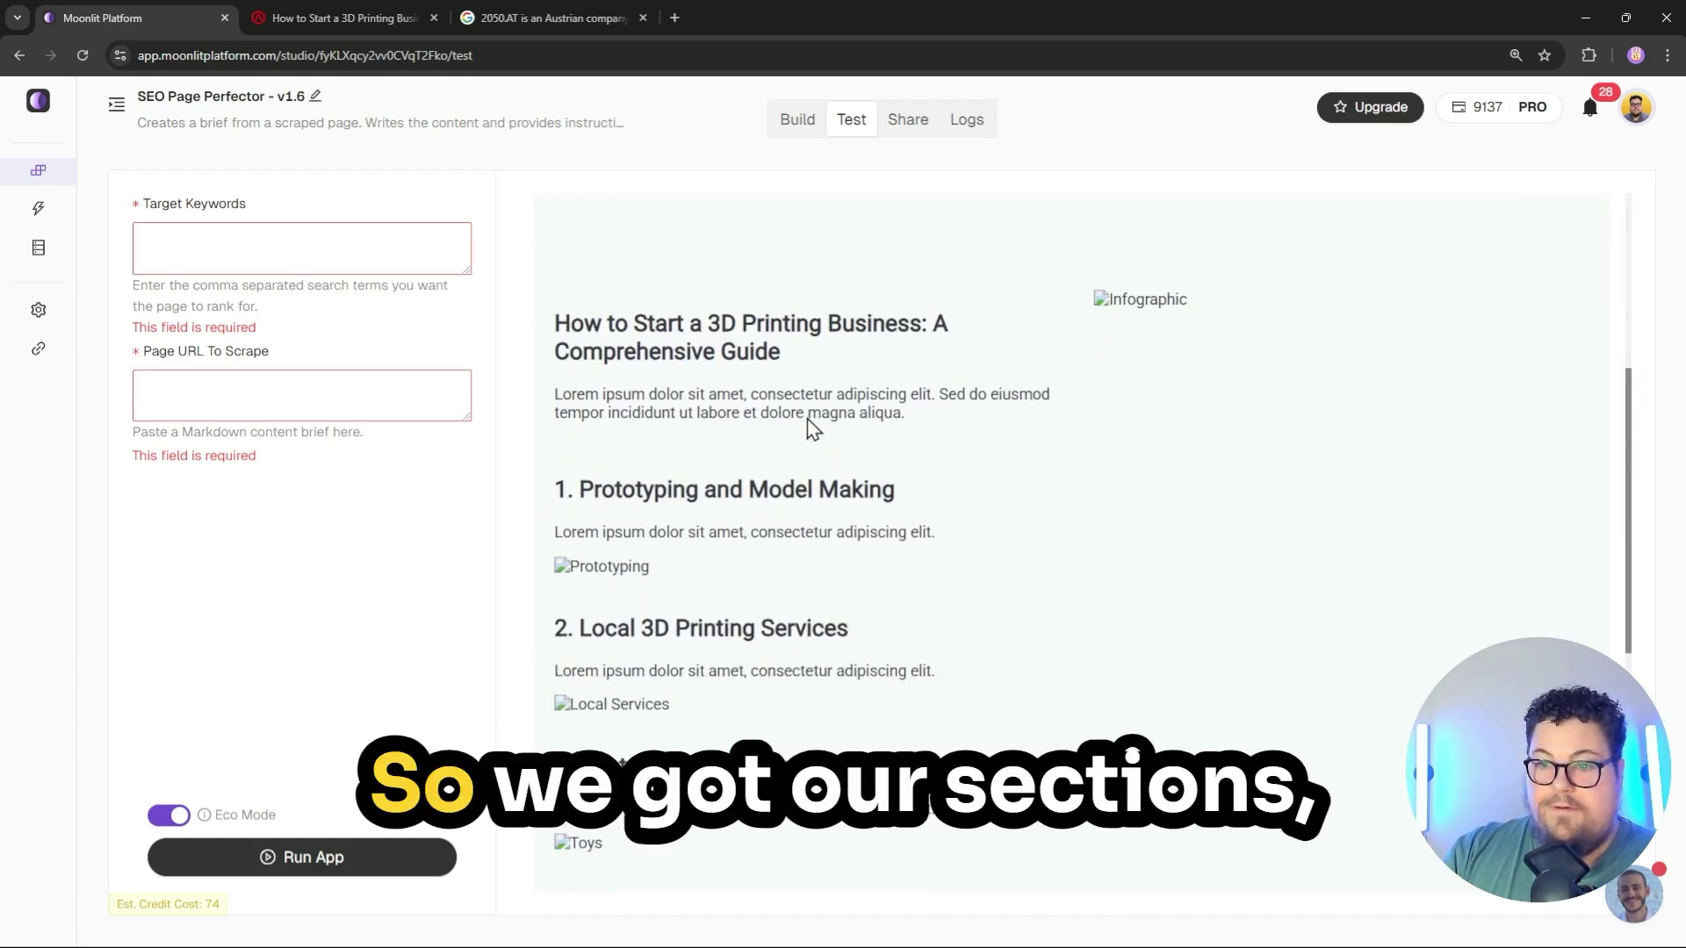
pyautogui.scroll(7, 858, 617)
pyautogui.scroll(-6, 641, 553)
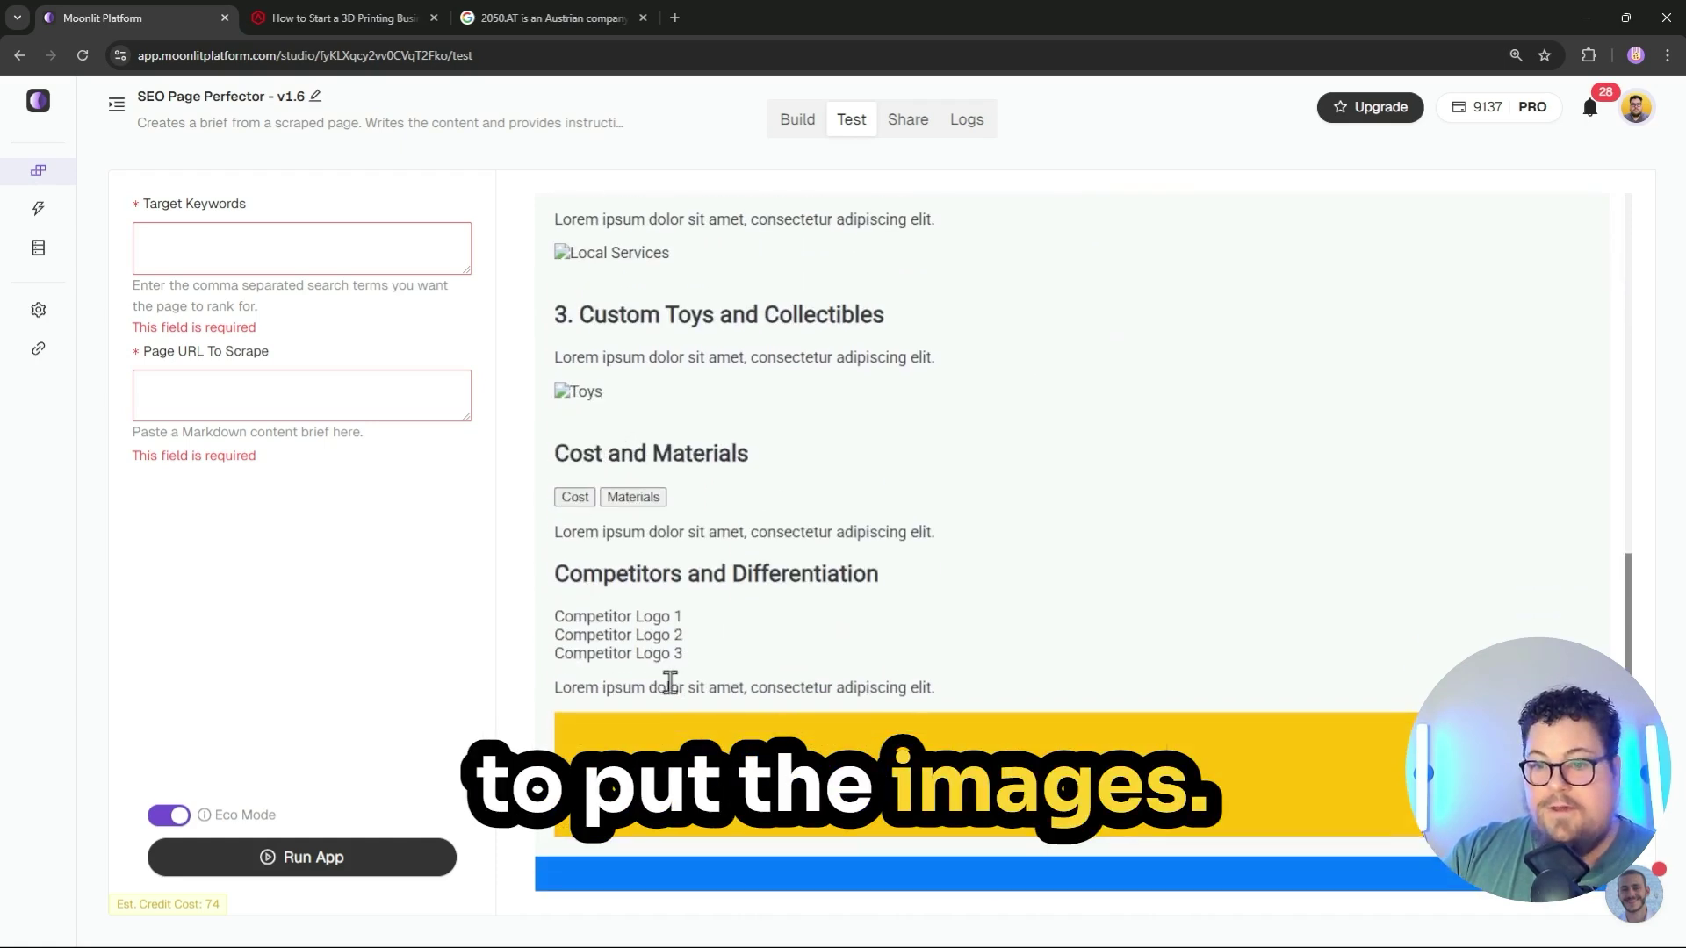
pyautogui.scroll(-2, 702, 663)
pyautogui.scroll(15, 1153, 721)
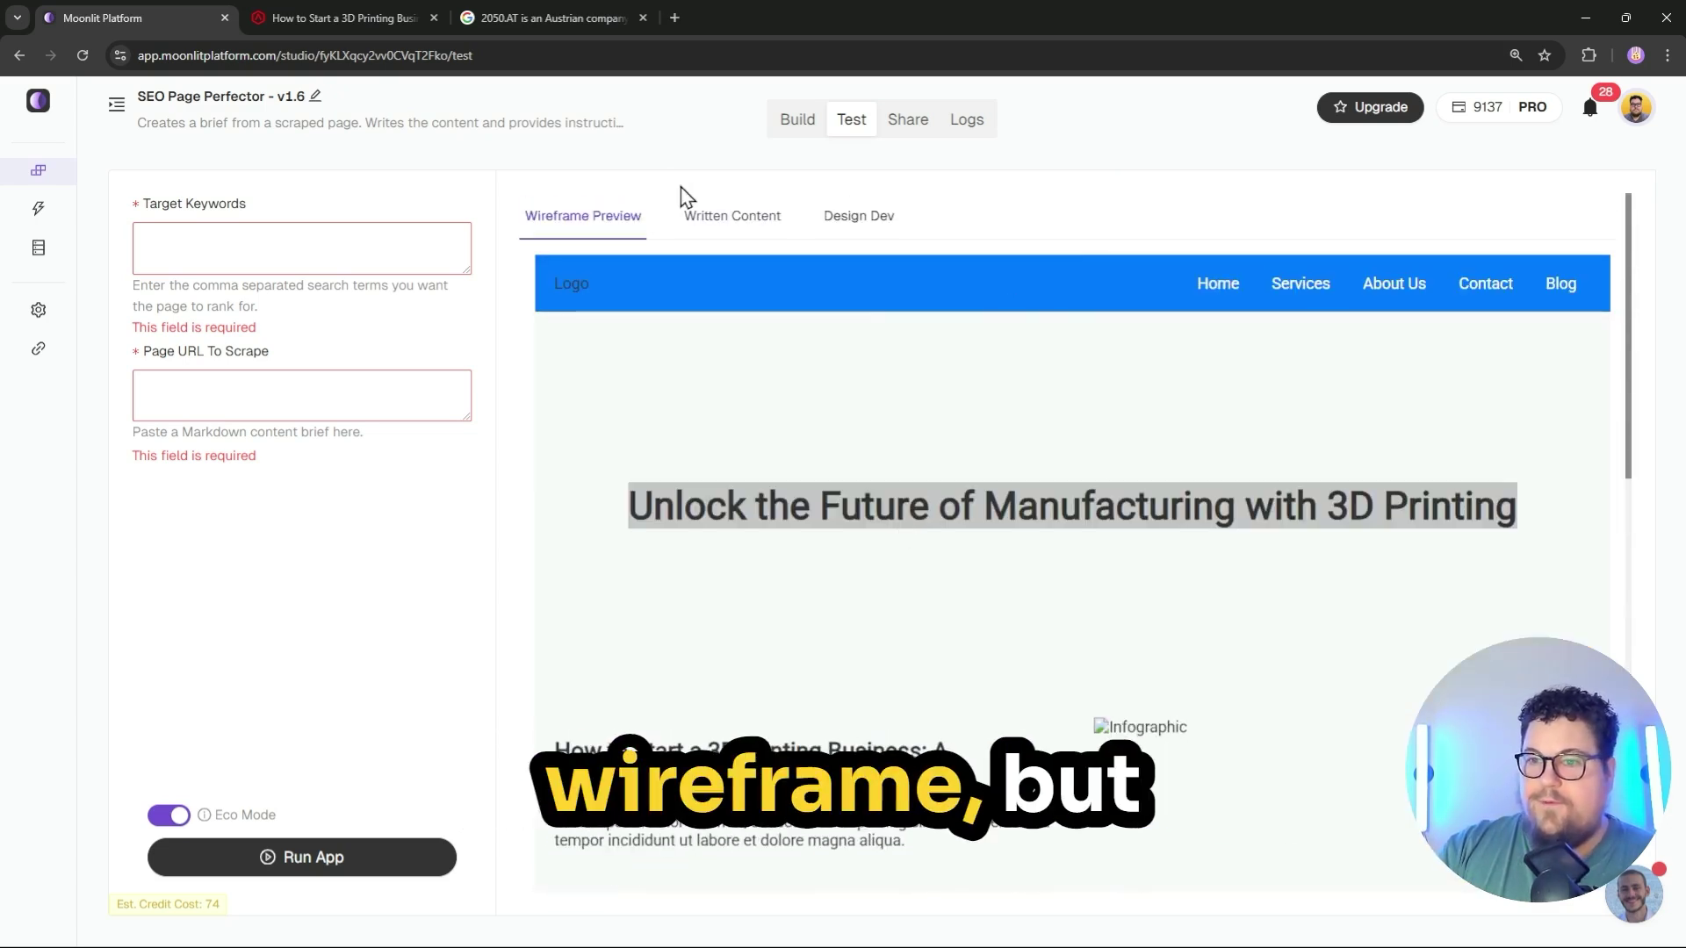
# Go to the app's Build workflow, then its Share page
pyautogui.click(795, 132)
pyautogui.click(908, 120)
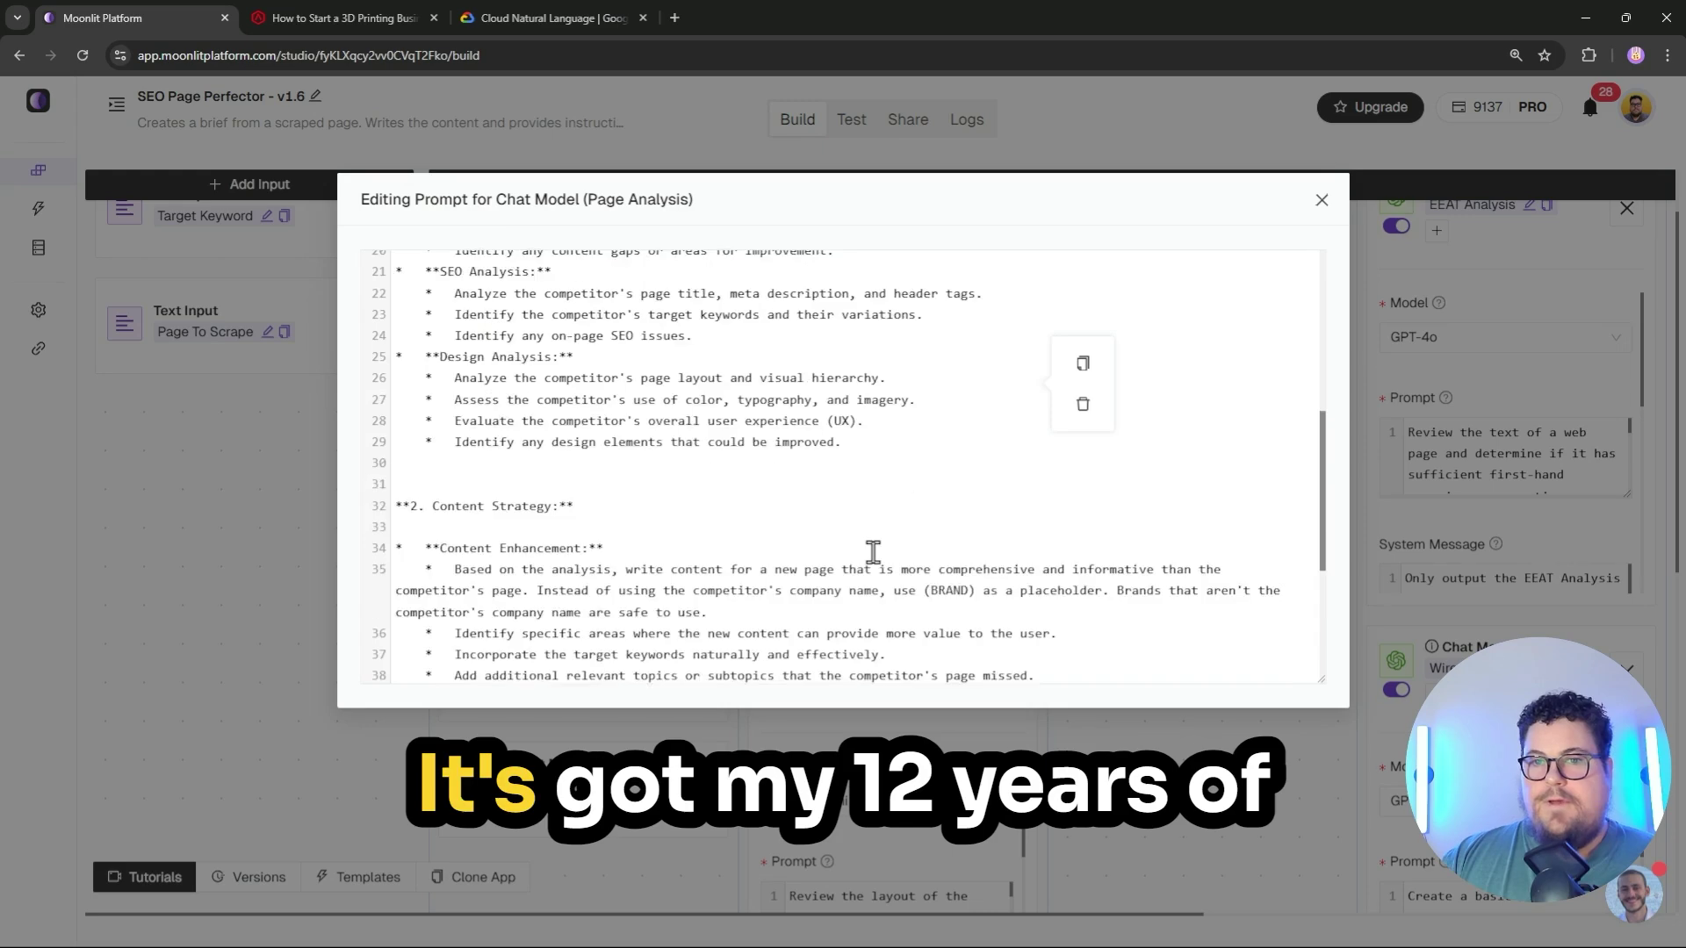
# Close the full prompt editor and bring up the app's Share page
pyautogui.scroll(-5, 962, 562)
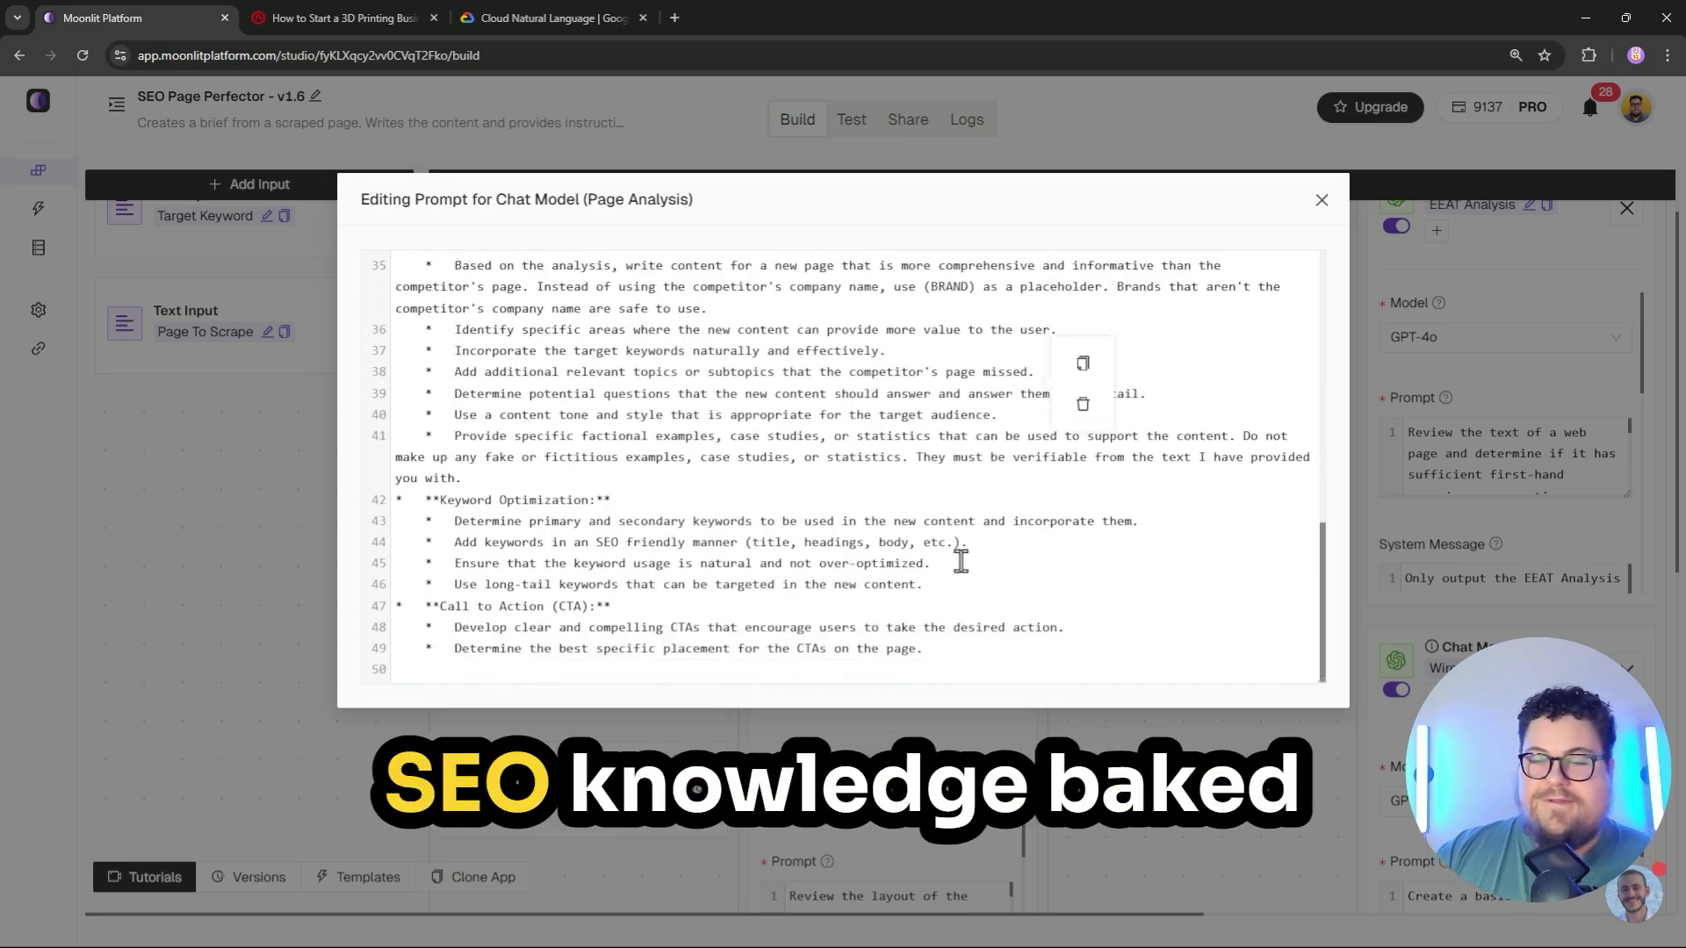
pyautogui.scroll(10, 962, 561)
pyautogui.click(1157, 137)
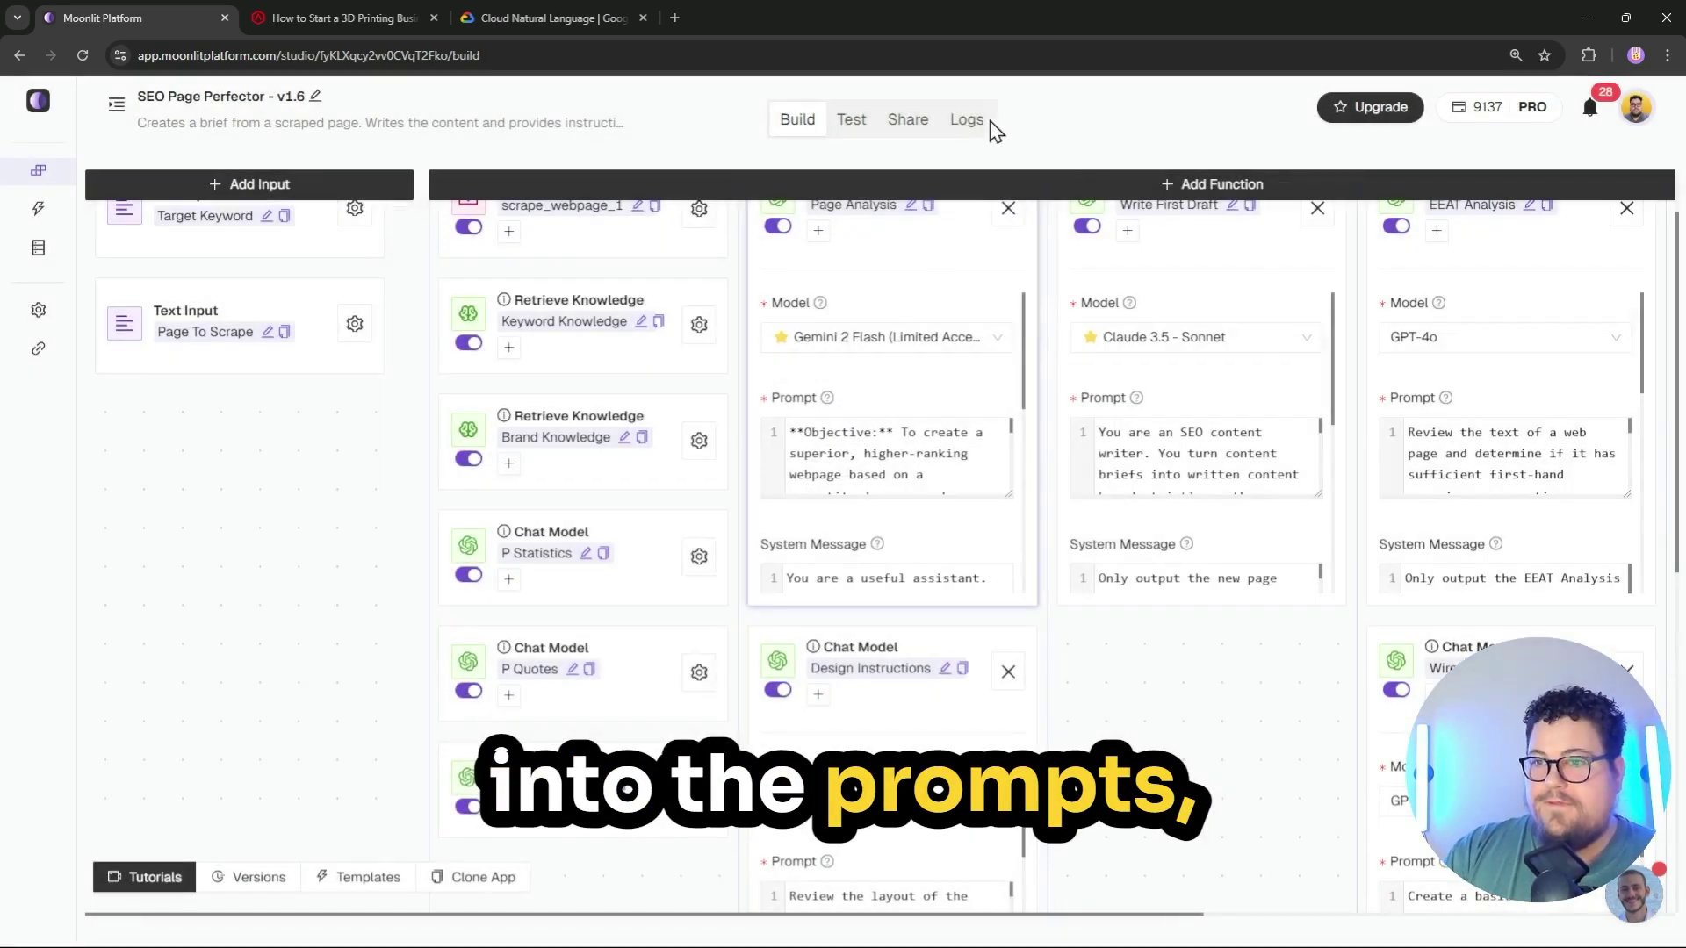
pyautogui.click(908, 119)
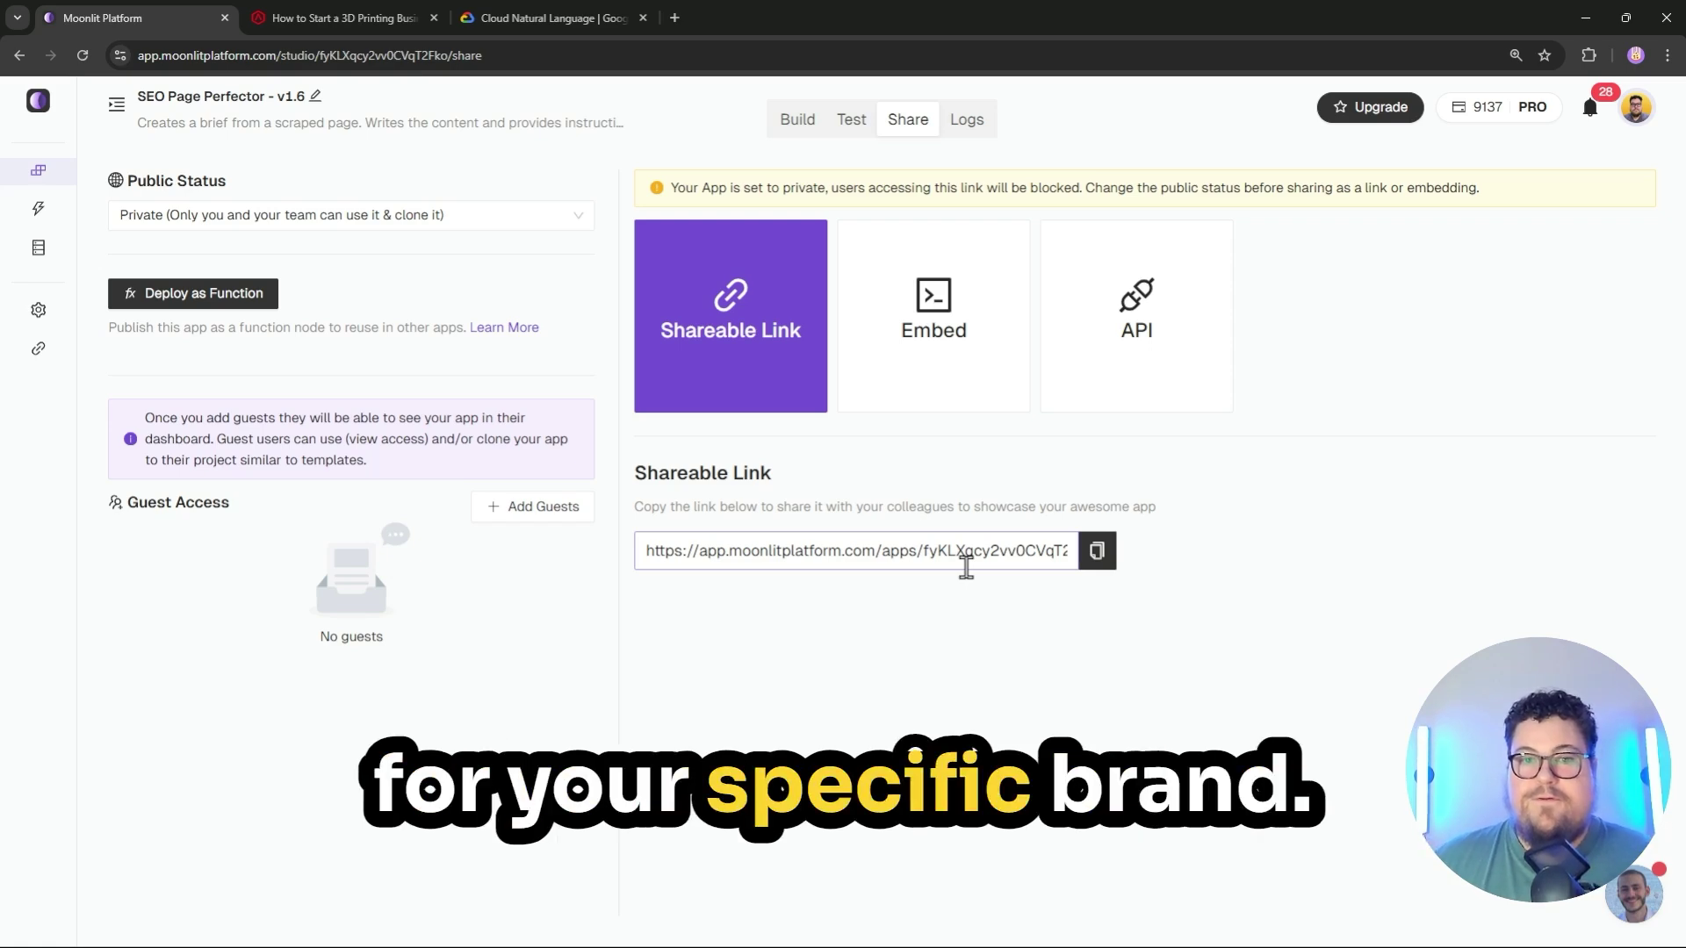
pyautogui.click(38, 248)
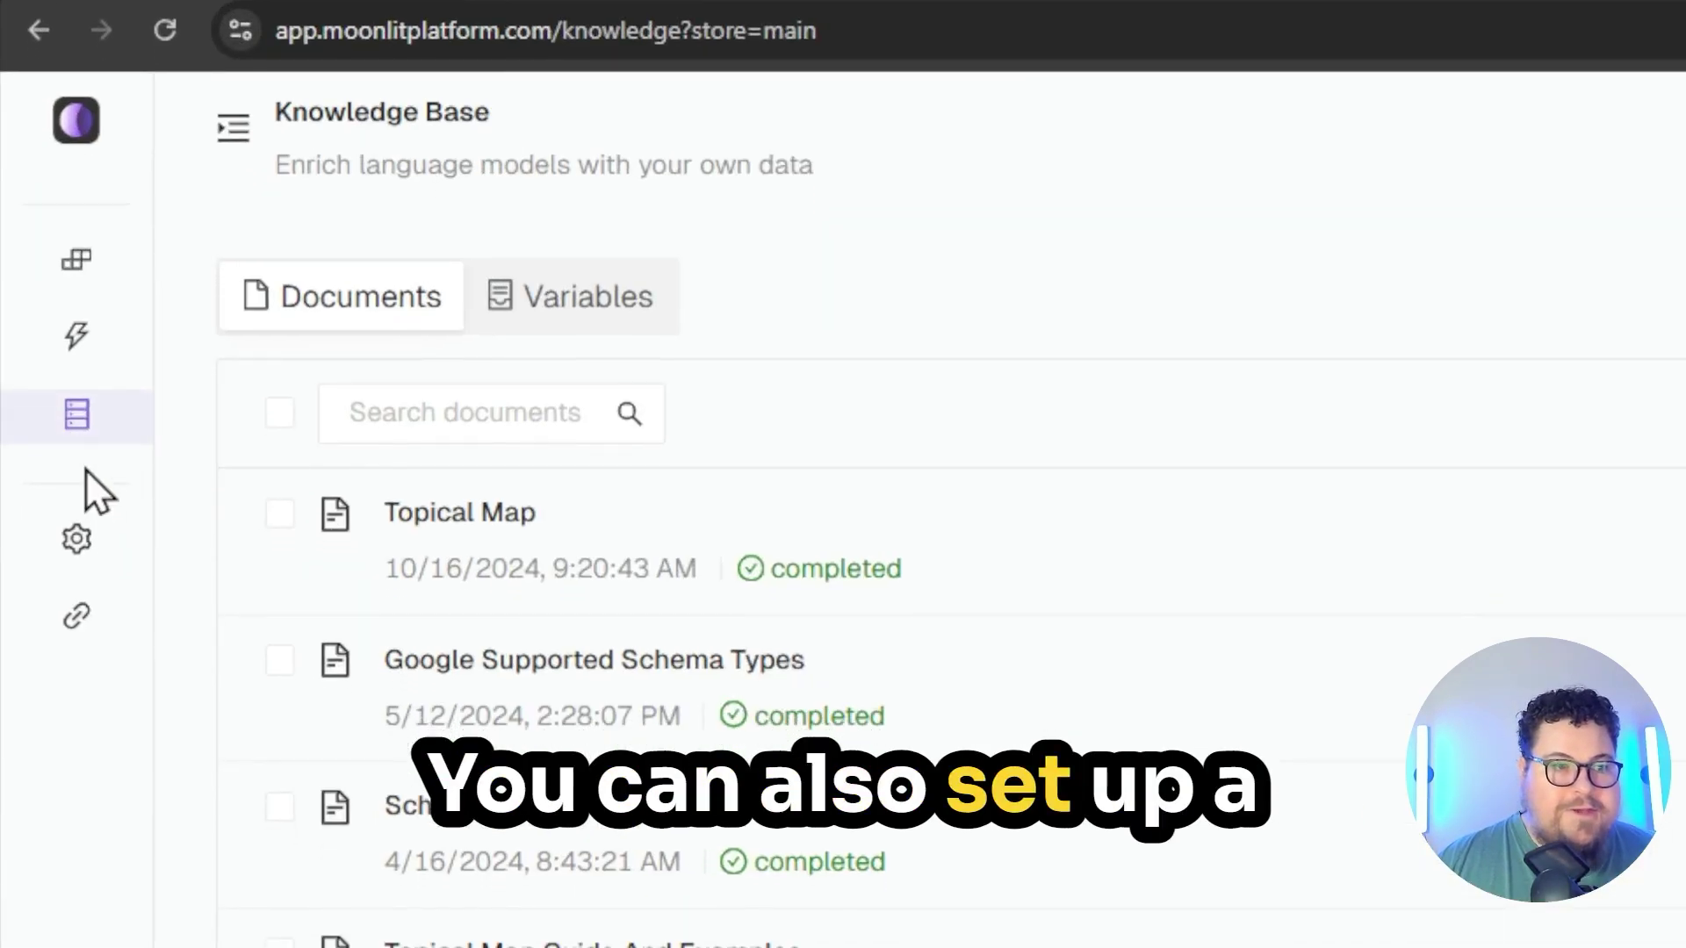
pyautogui.scroll(-2, 423, 369)
pyautogui.scroll(1, 897, 819)
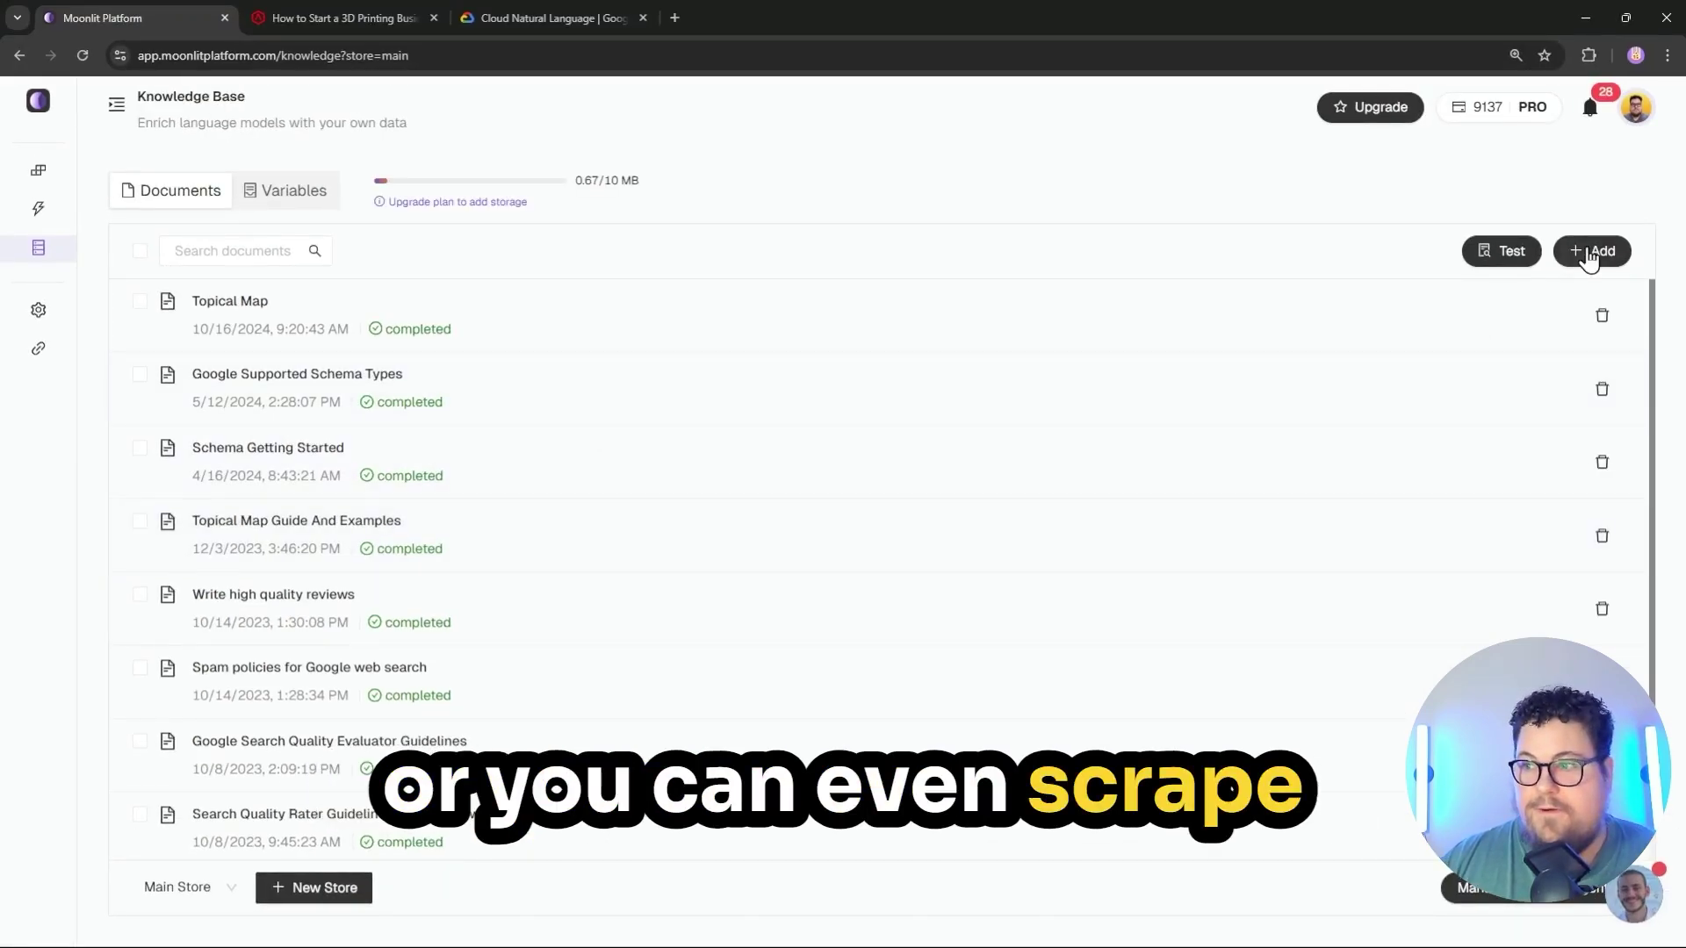
pyautogui.click(1594, 254)
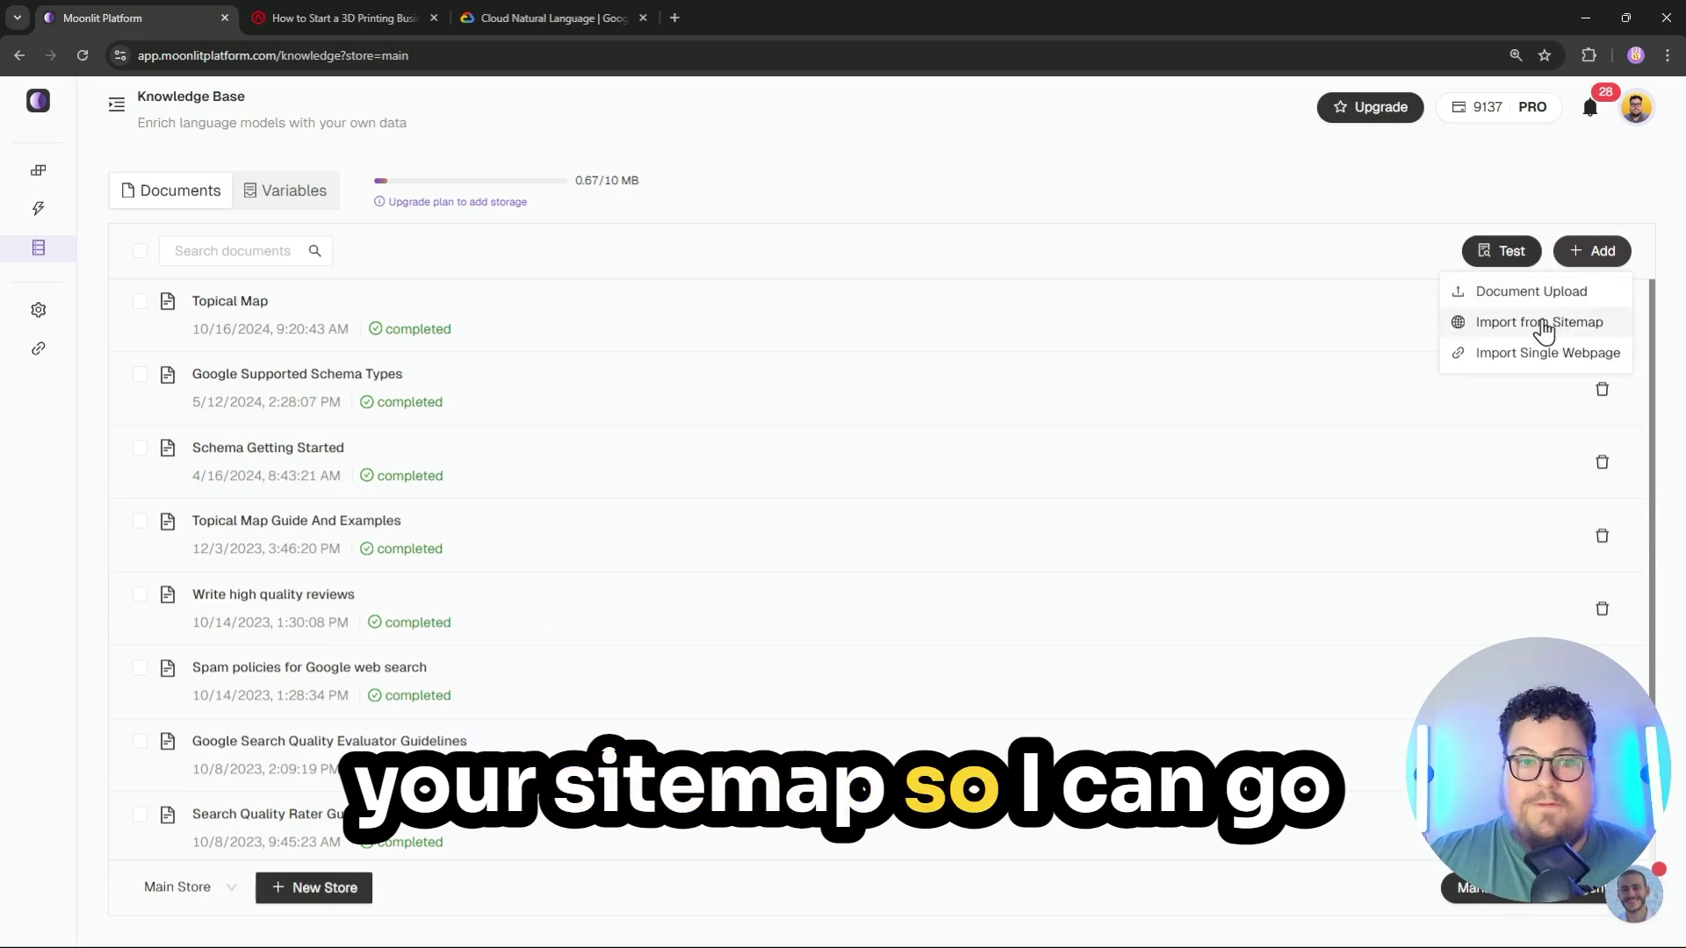
pyautogui.click(1401, 497)
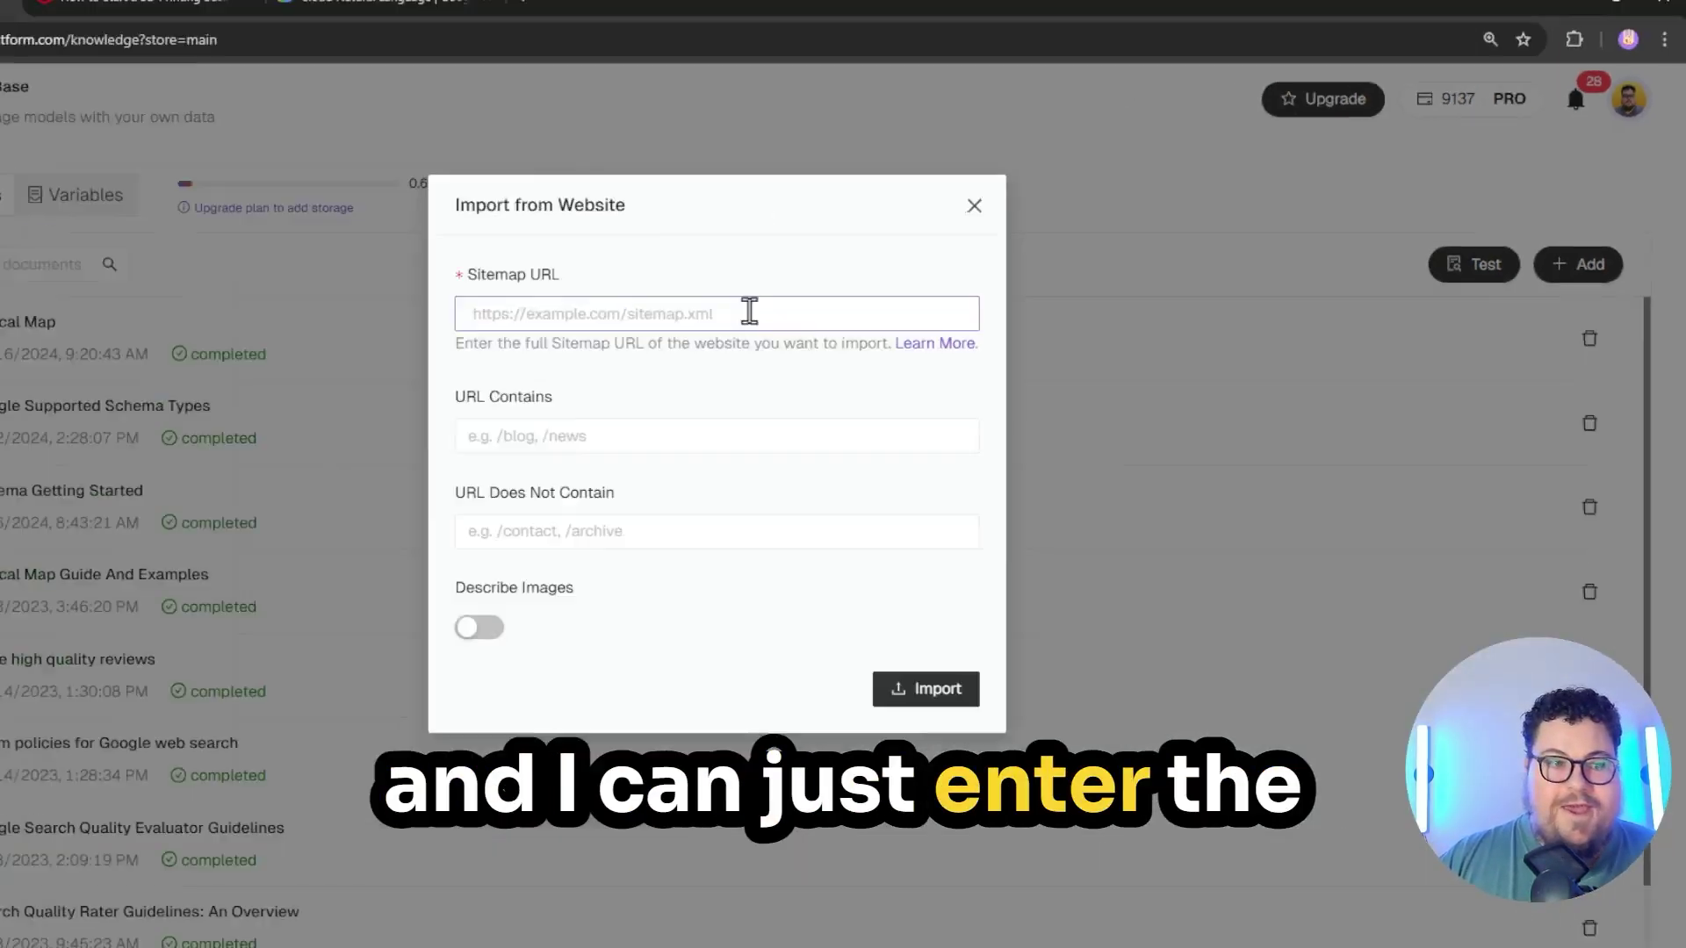
pyautogui.click(790, 313)
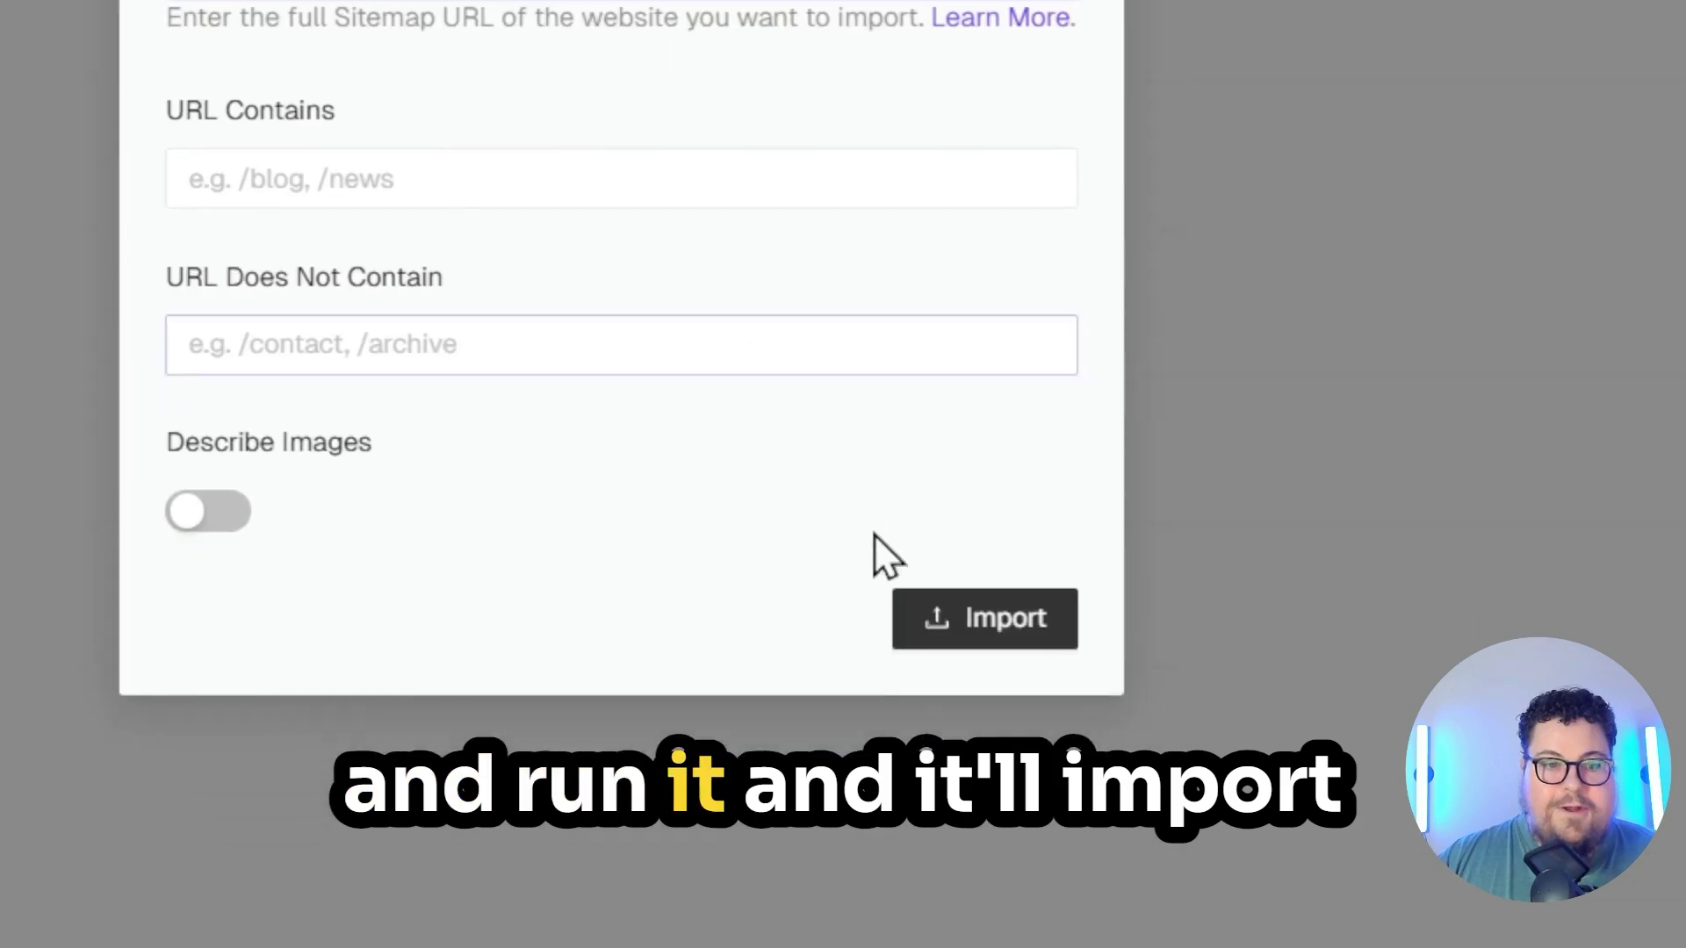
pyautogui.click(856, 501)
pyautogui.click(591, 177)
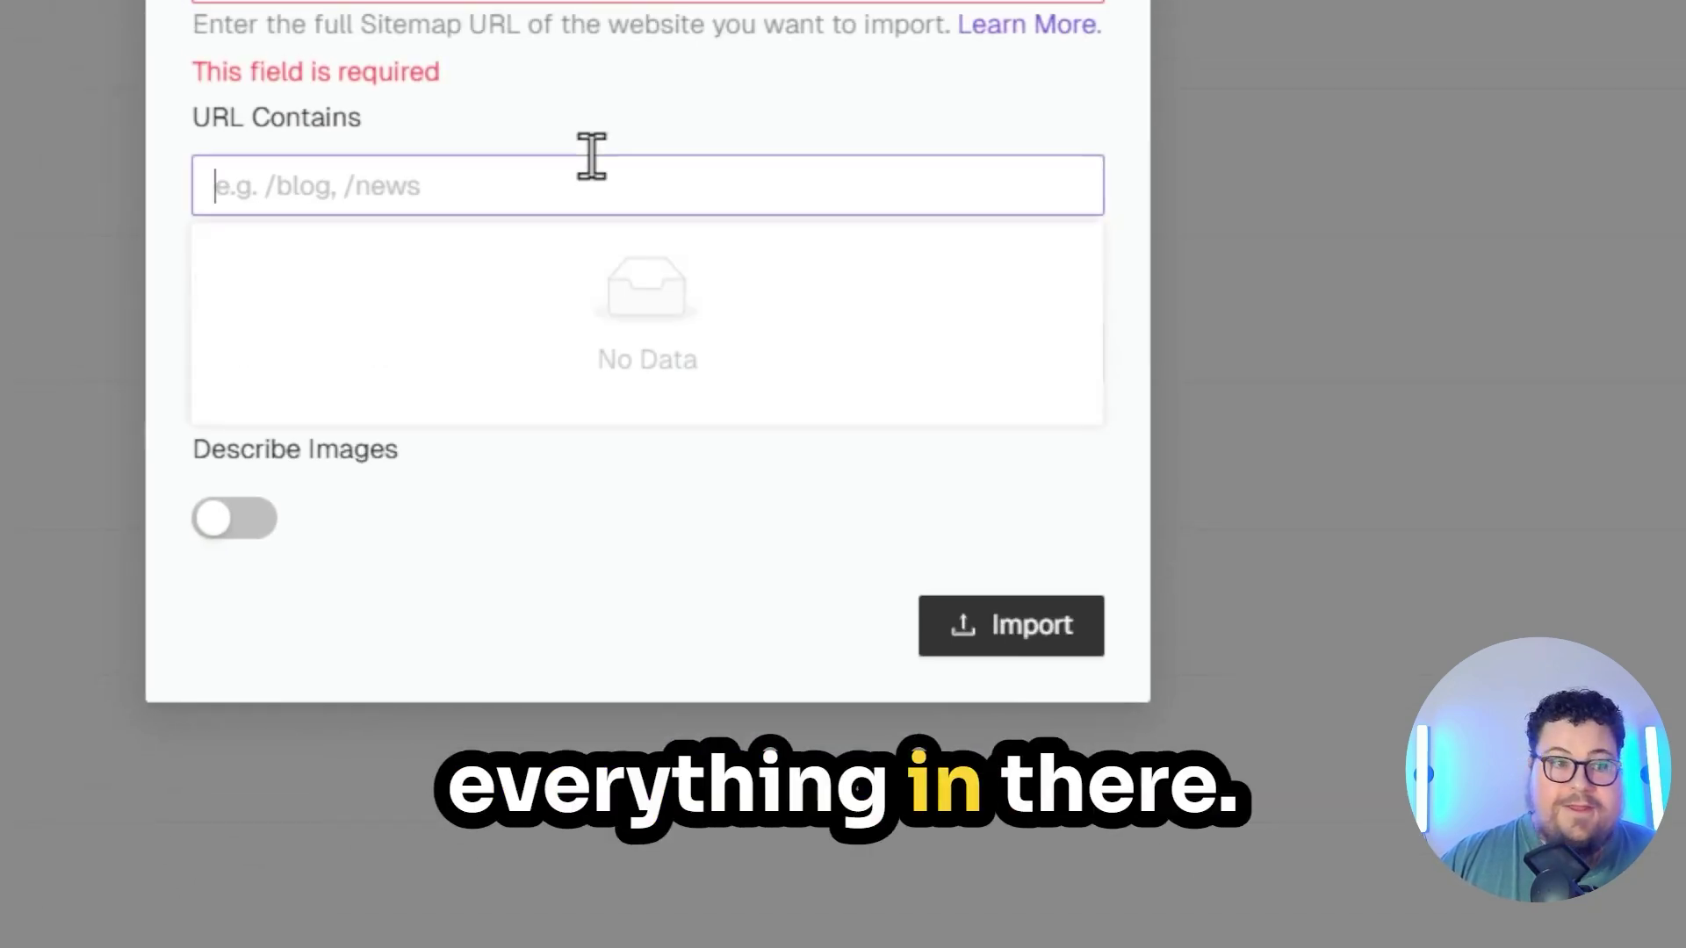
pyautogui.click(678, 130)
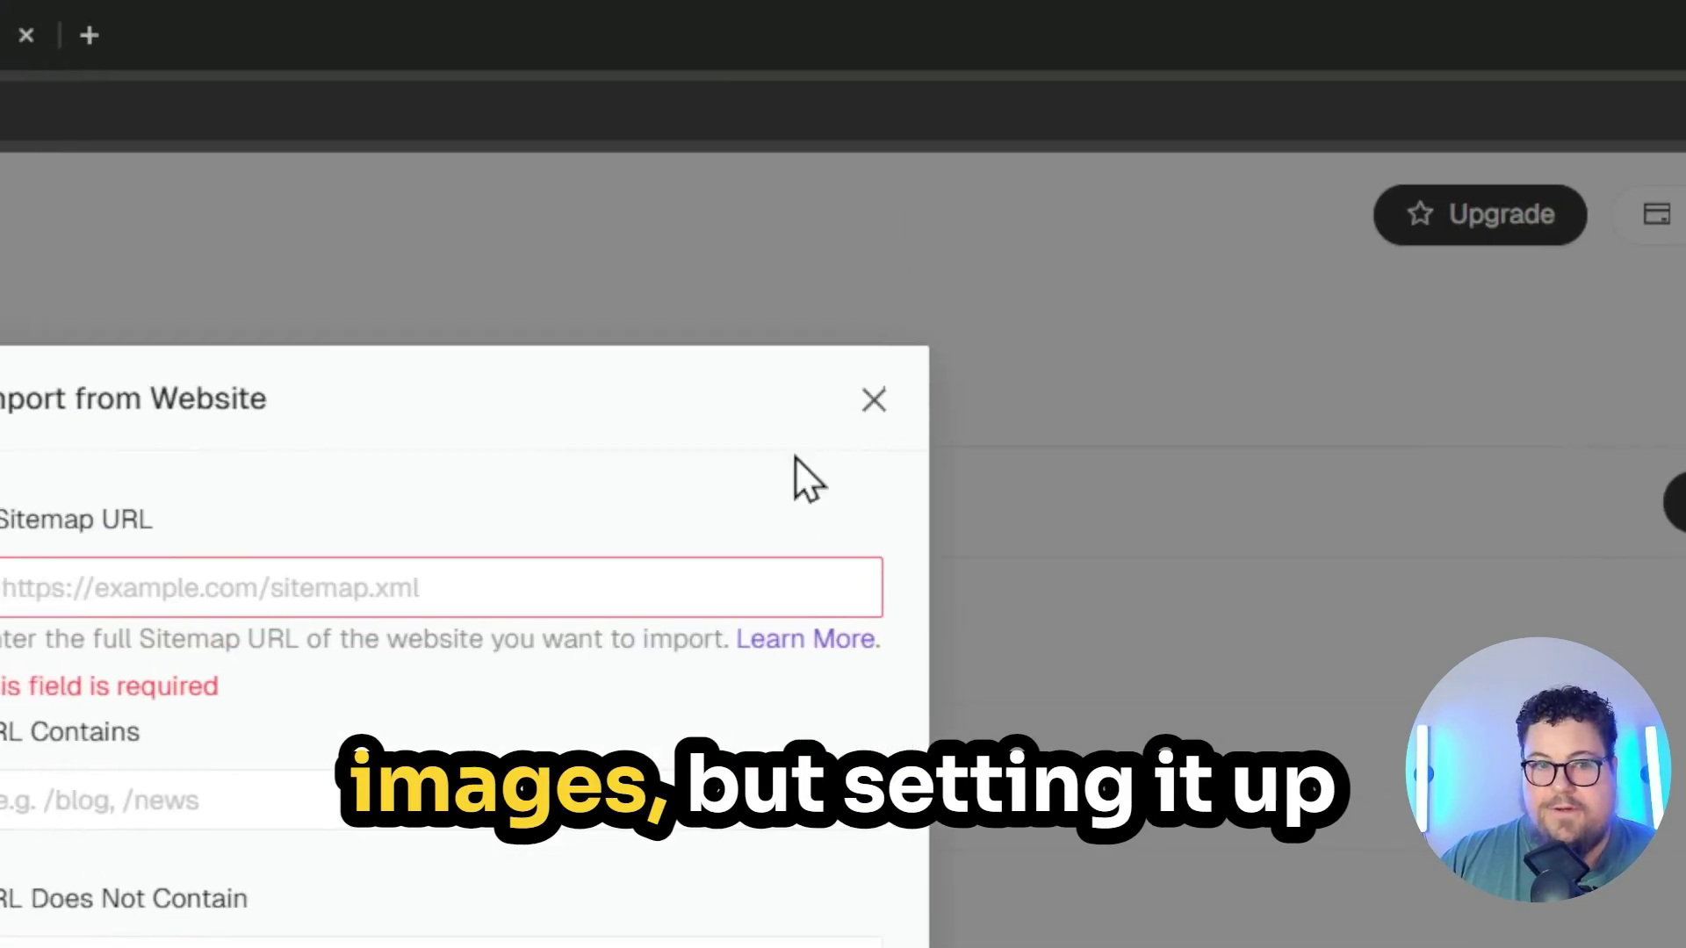
# Dismiss the import-from-website dialog and return to the app's output
pyautogui.press('Escape')
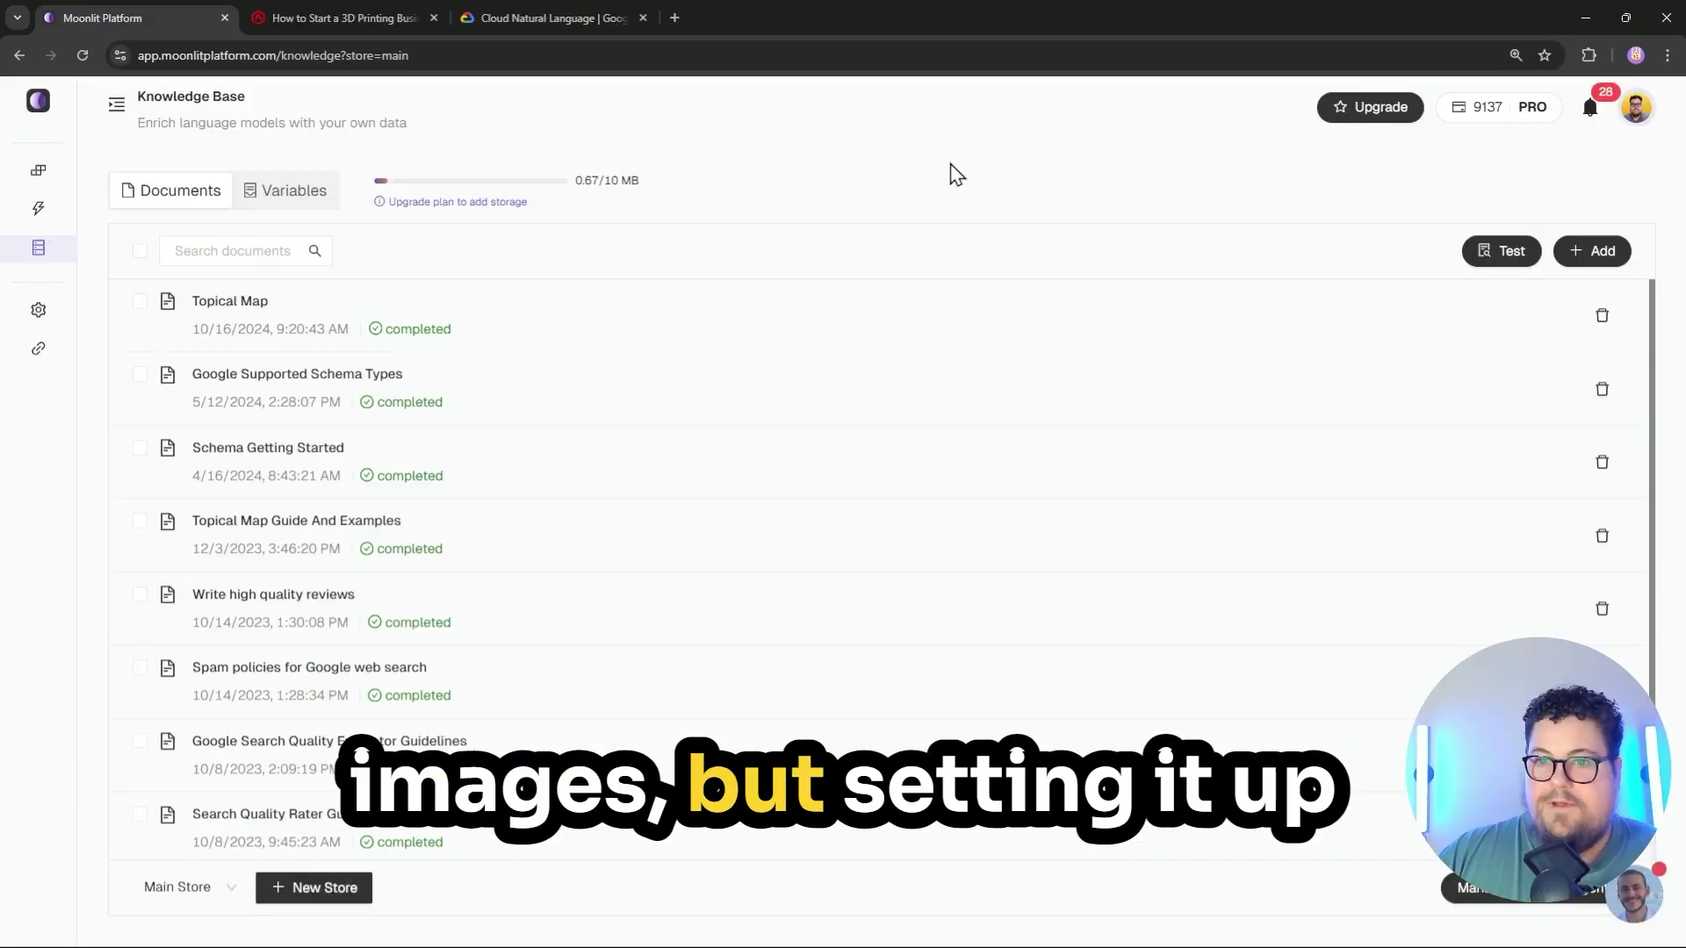
pyautogui.scroll(-1, 839, 320)
pyautogui.scroll(1, 892, 328)
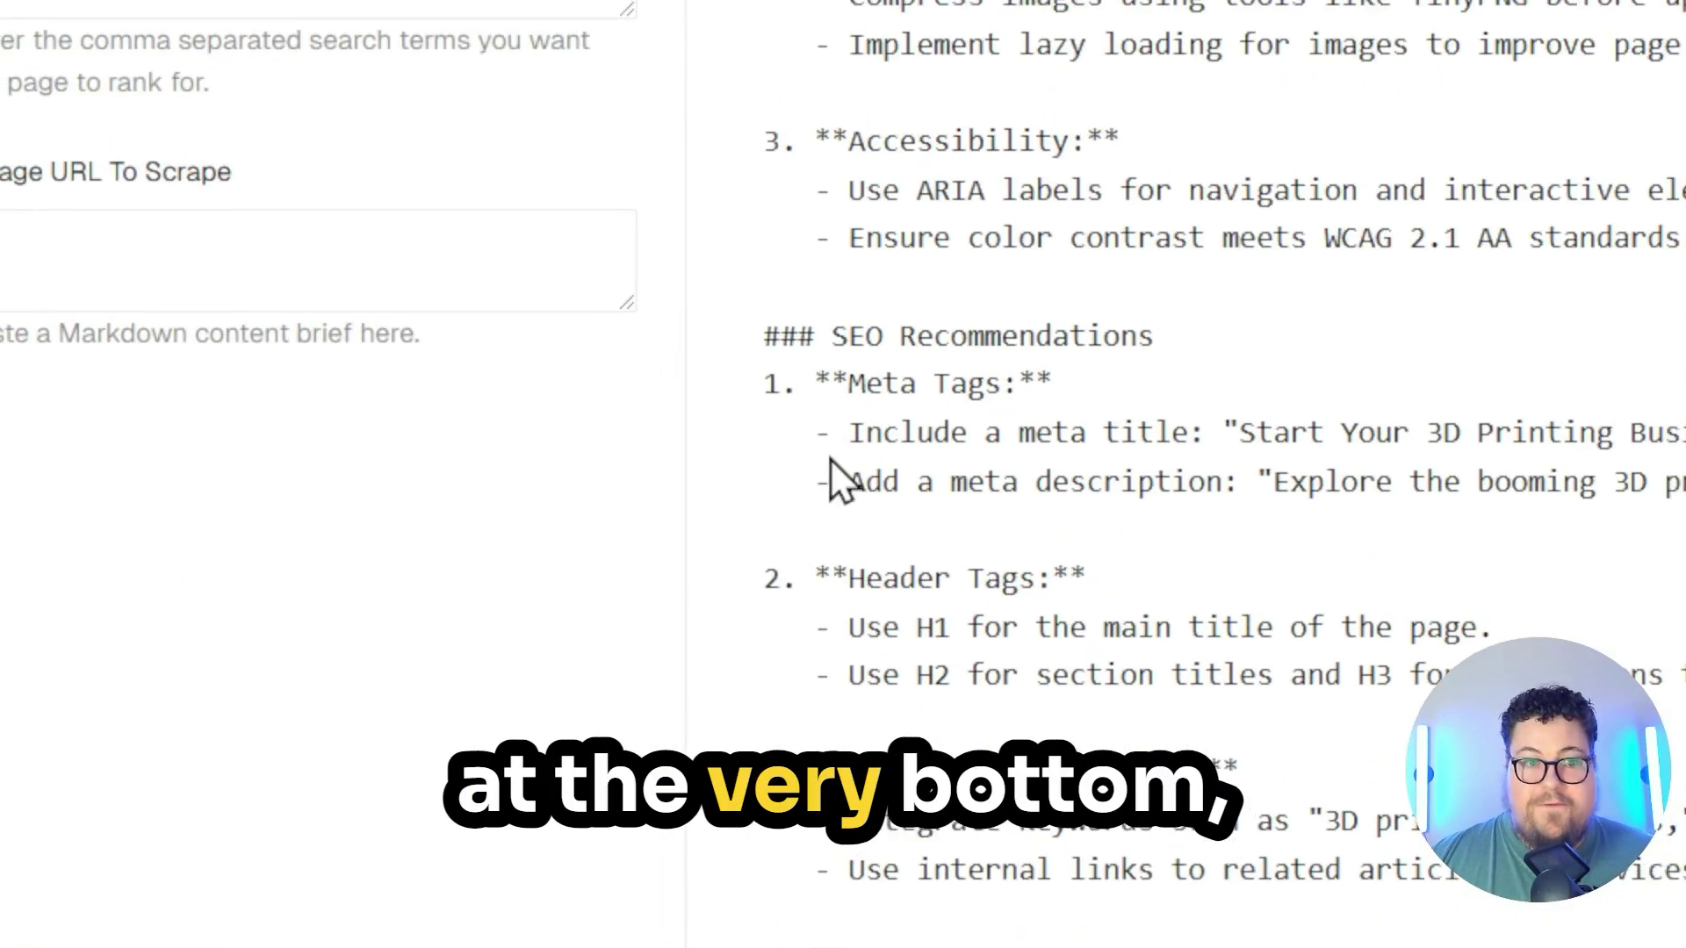
# Highlight the Meta Tags, Header Tags and content optimization recommendations, then clear the highlight
pyautogui.moveTo(779, 384); pyautogui.dragTo(1187, 592)
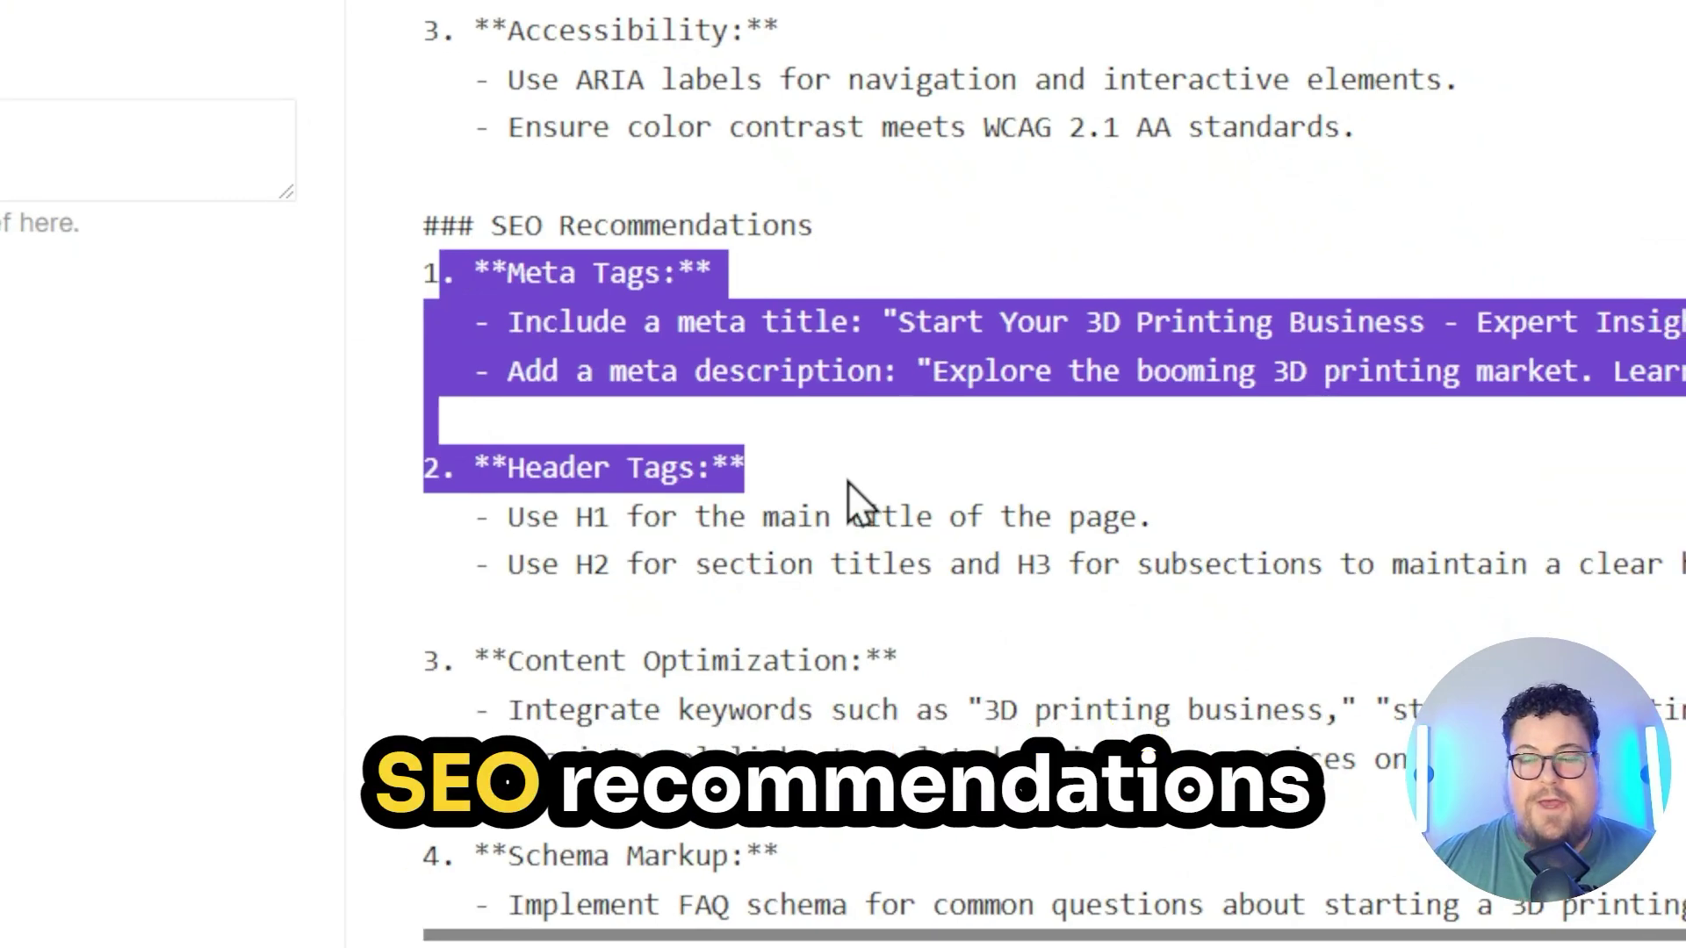
pyautogui.moveTo(848, 481)
pyautogui.mouseDown()
pyautogui.moveTo(825, 518)
pyautogui.moveTo(941, 571)
pyautogui.moveTo(965, 709)
pyautogui.moveTo(987, 710)
pyautogui.moveTo(908, 413)
pyautogui.moveTo(900, 254)
pyautogui.moveTo(911, 399)
pyautogui.moveTo(977, 531)
pyautogui.moveTo(853, 501)
pyautogui.mouseUp()
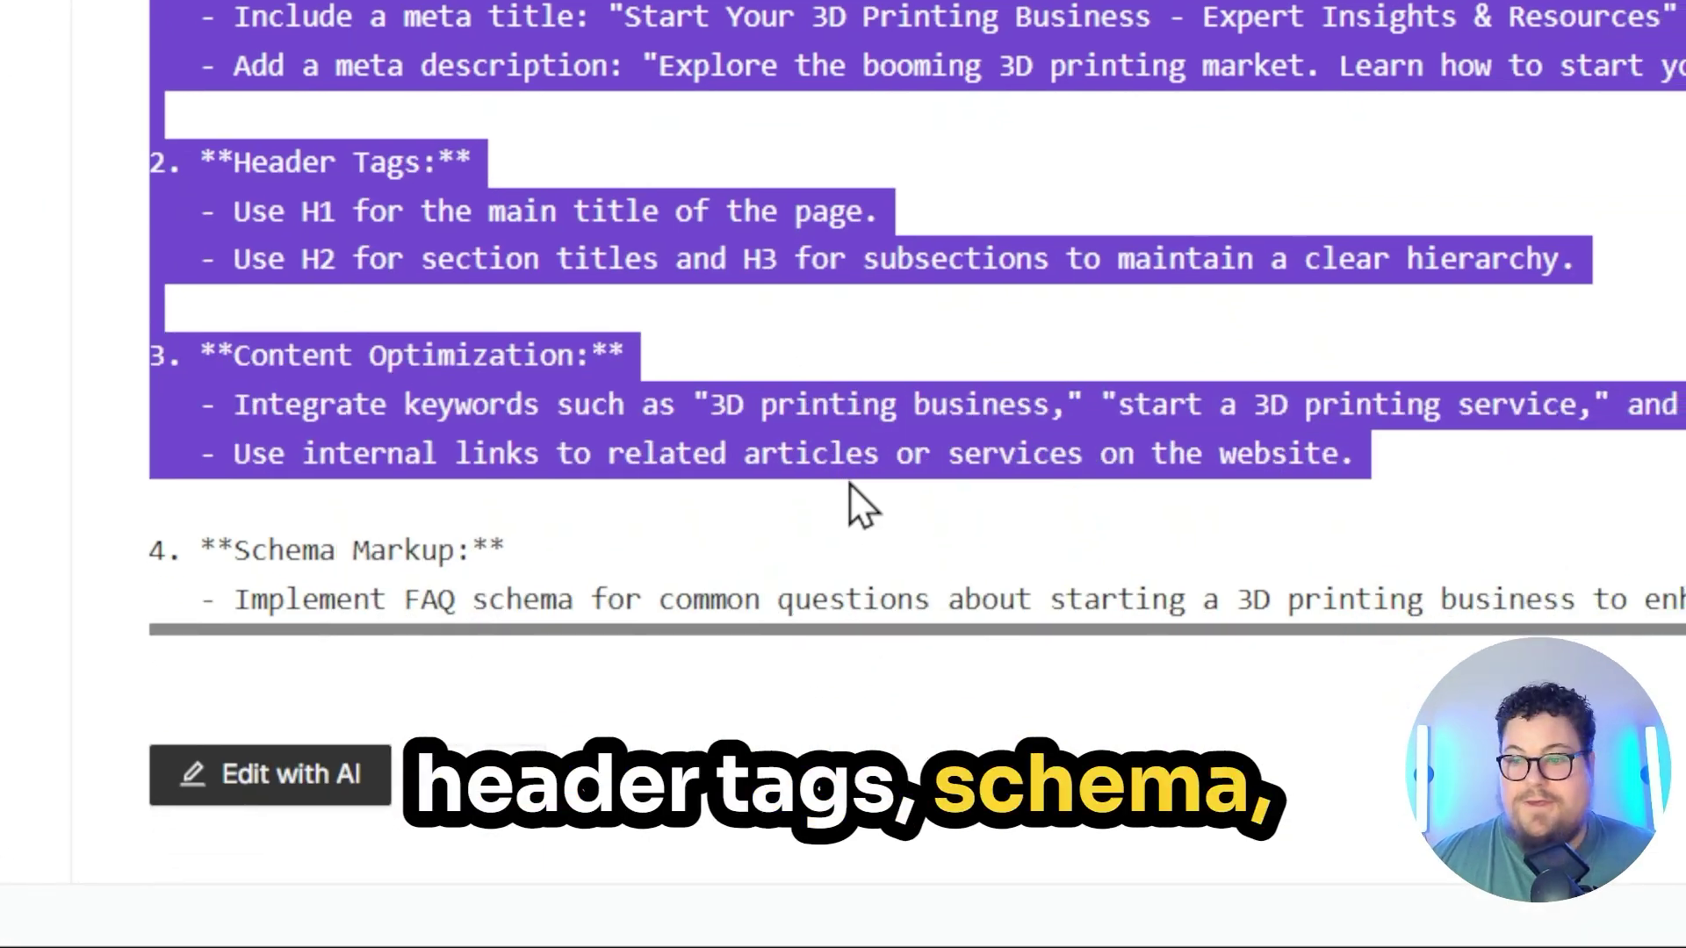
pyautogui.click(881, 467)
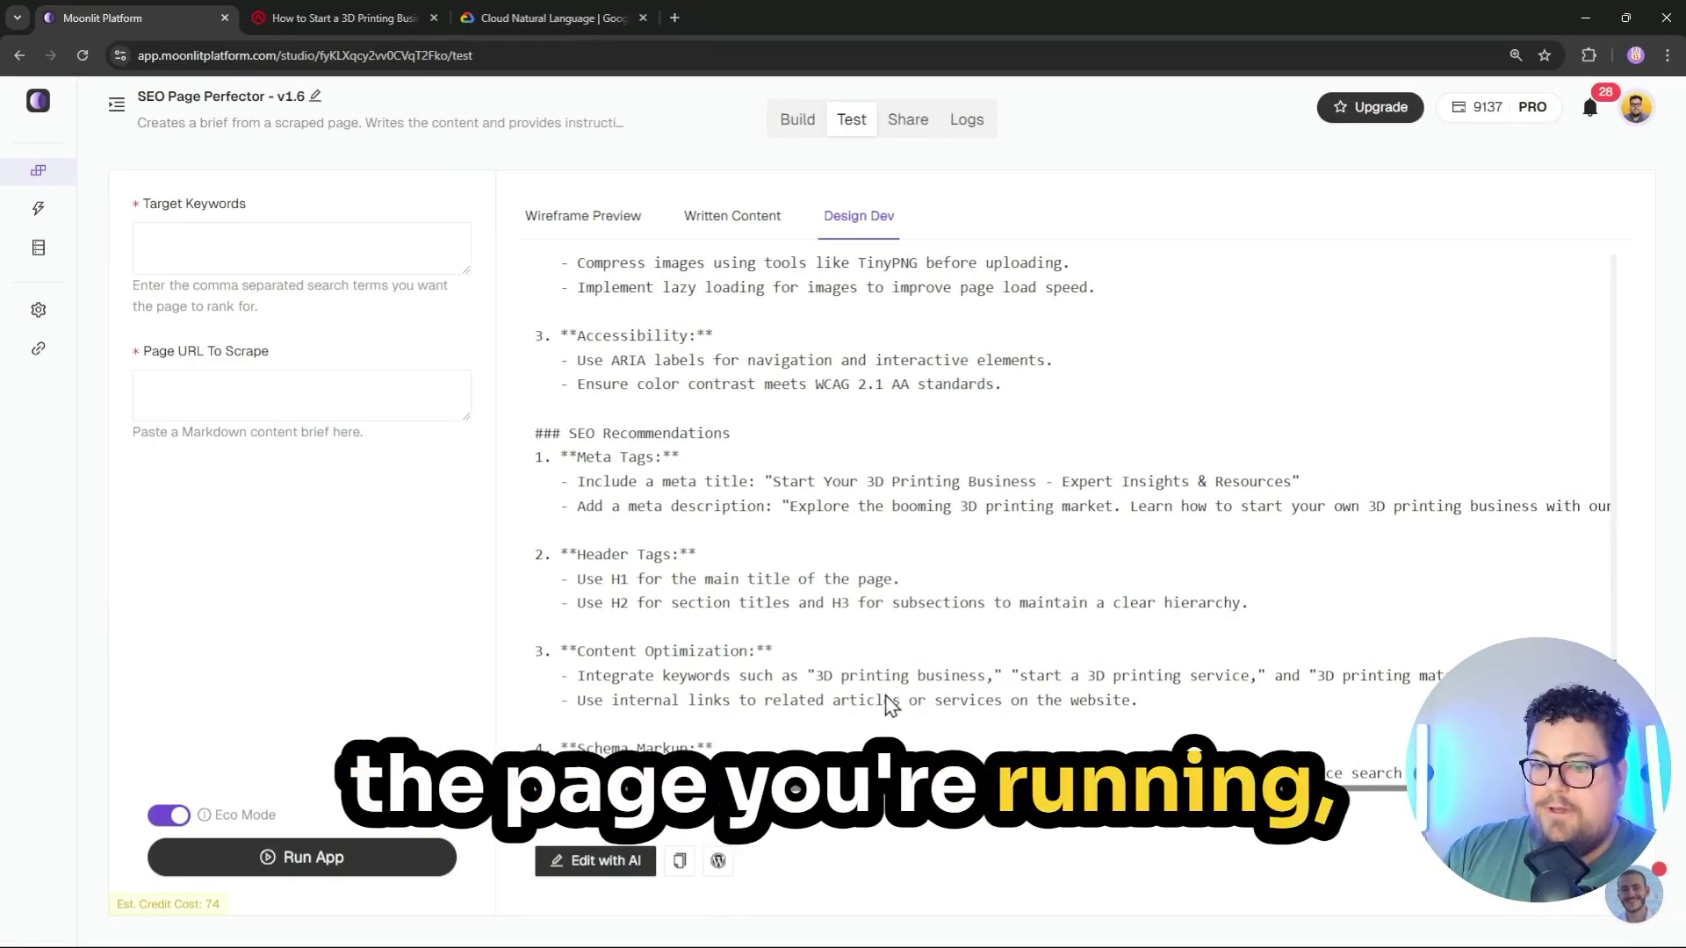
# In the Written Content article, correct the title typo 'Printinzg' to 'Printing'
pyautogui.scroll(3, 887, 702)
pyautogui.click(732, 216)
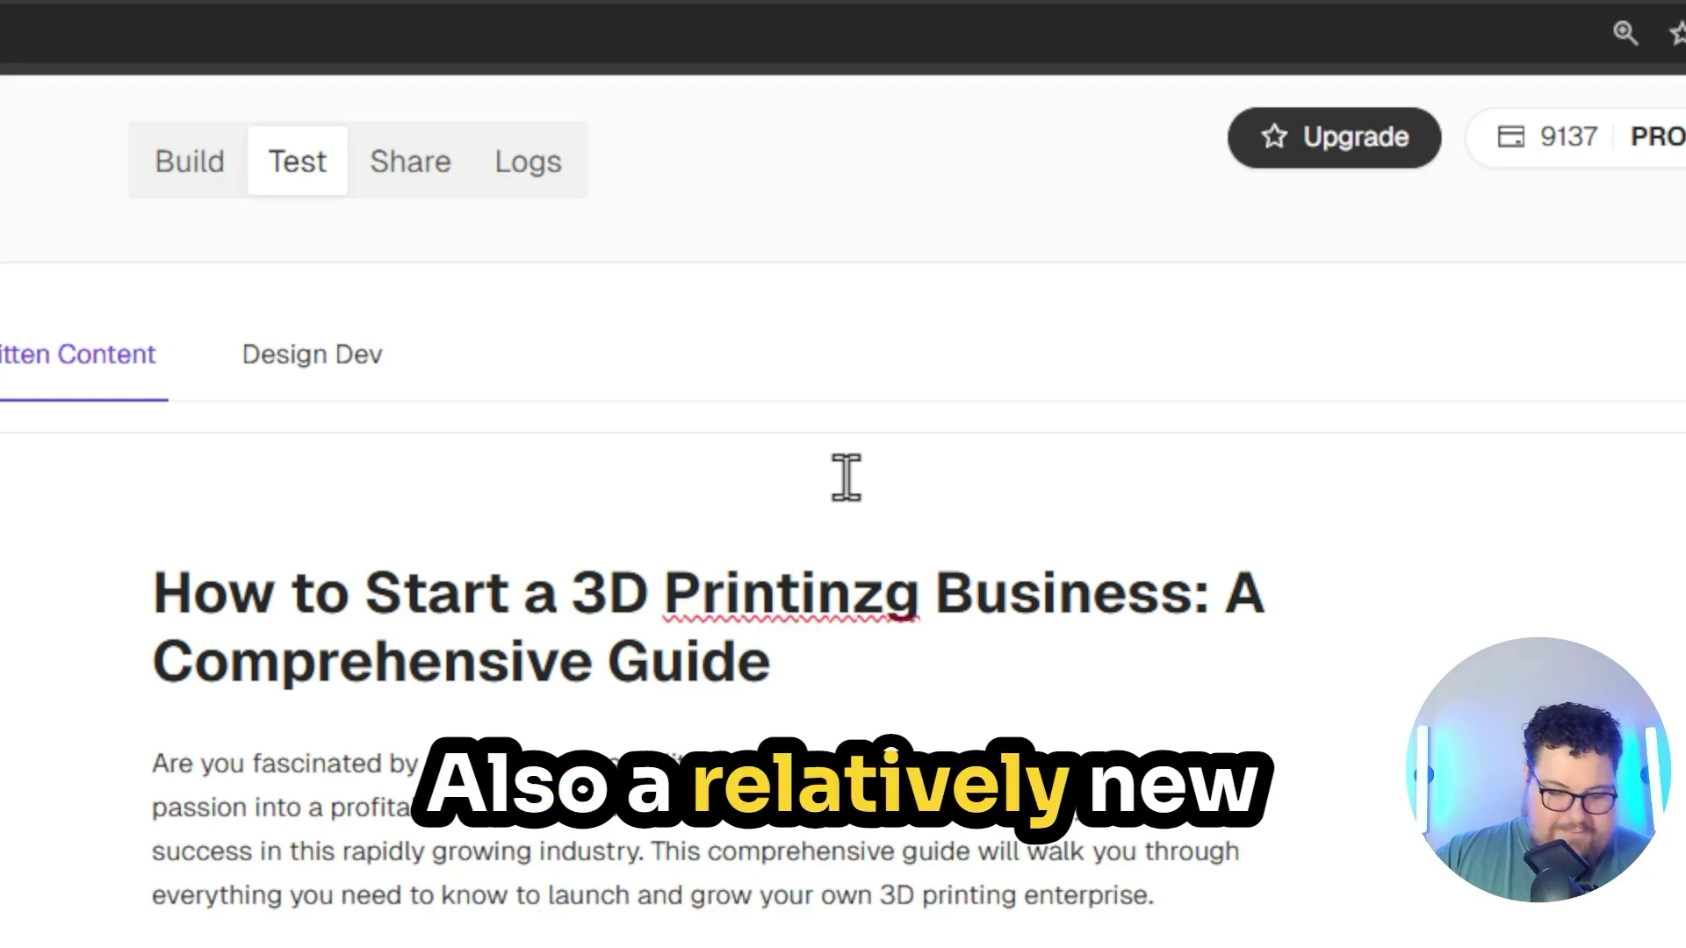
pyautogui.click(853, 537)
pyautogui.press('Delete')
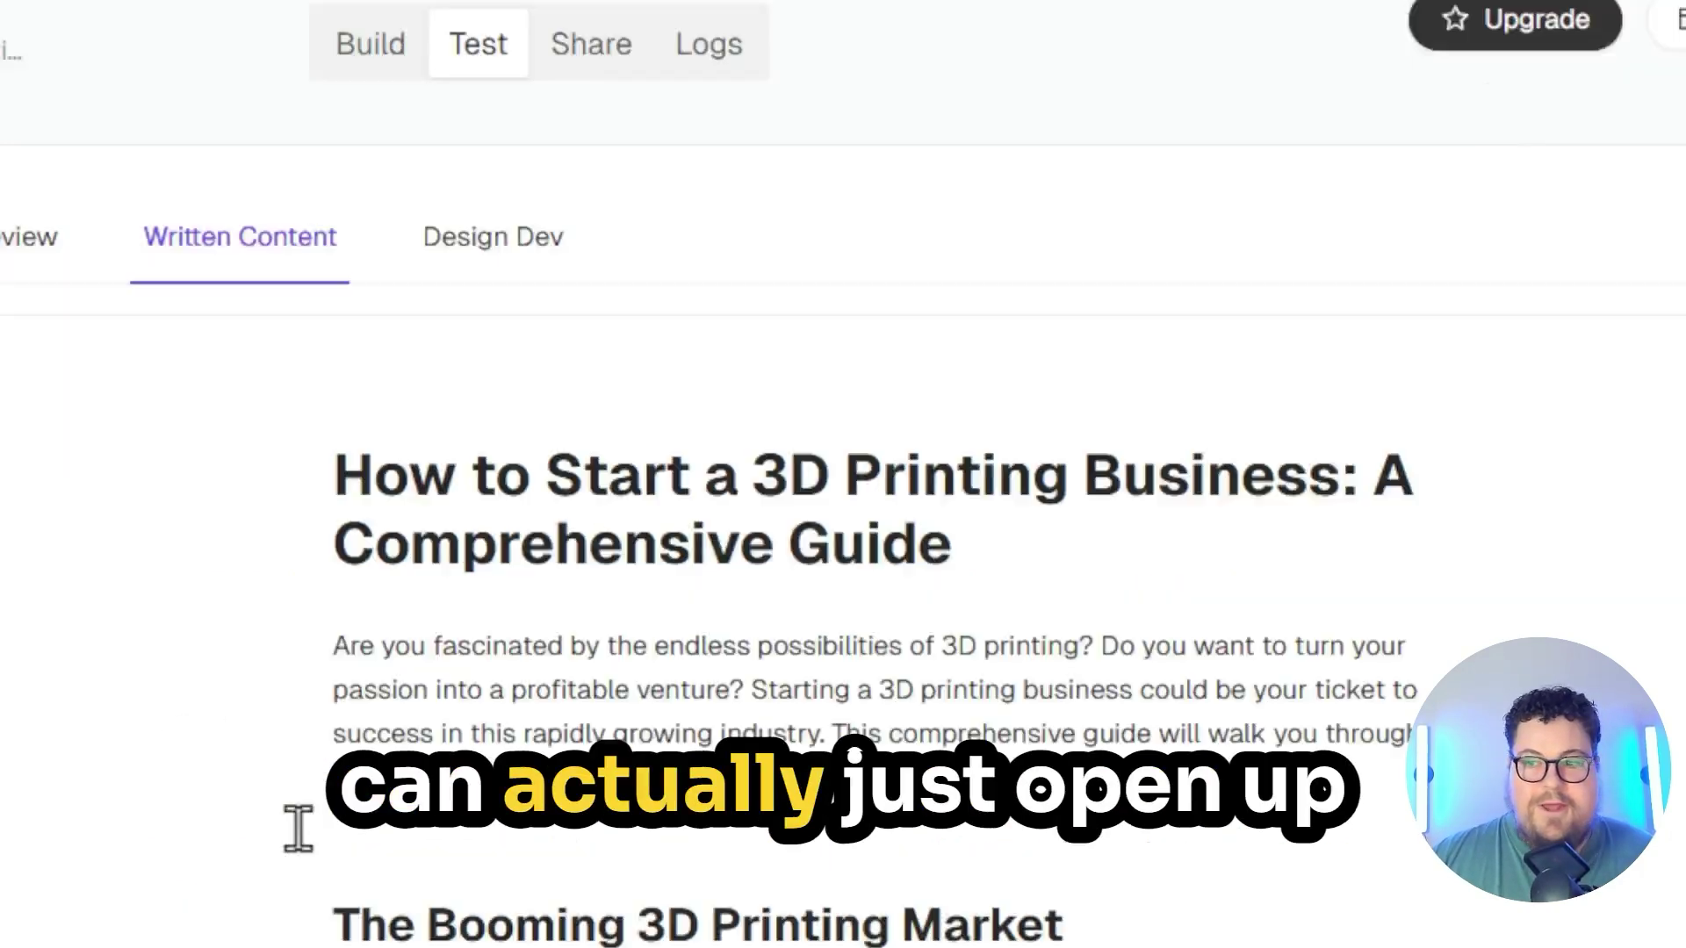
# Remove the leading 'How to' from the article title and scroll down the article
pyautogui.doubleClick(264, 595)
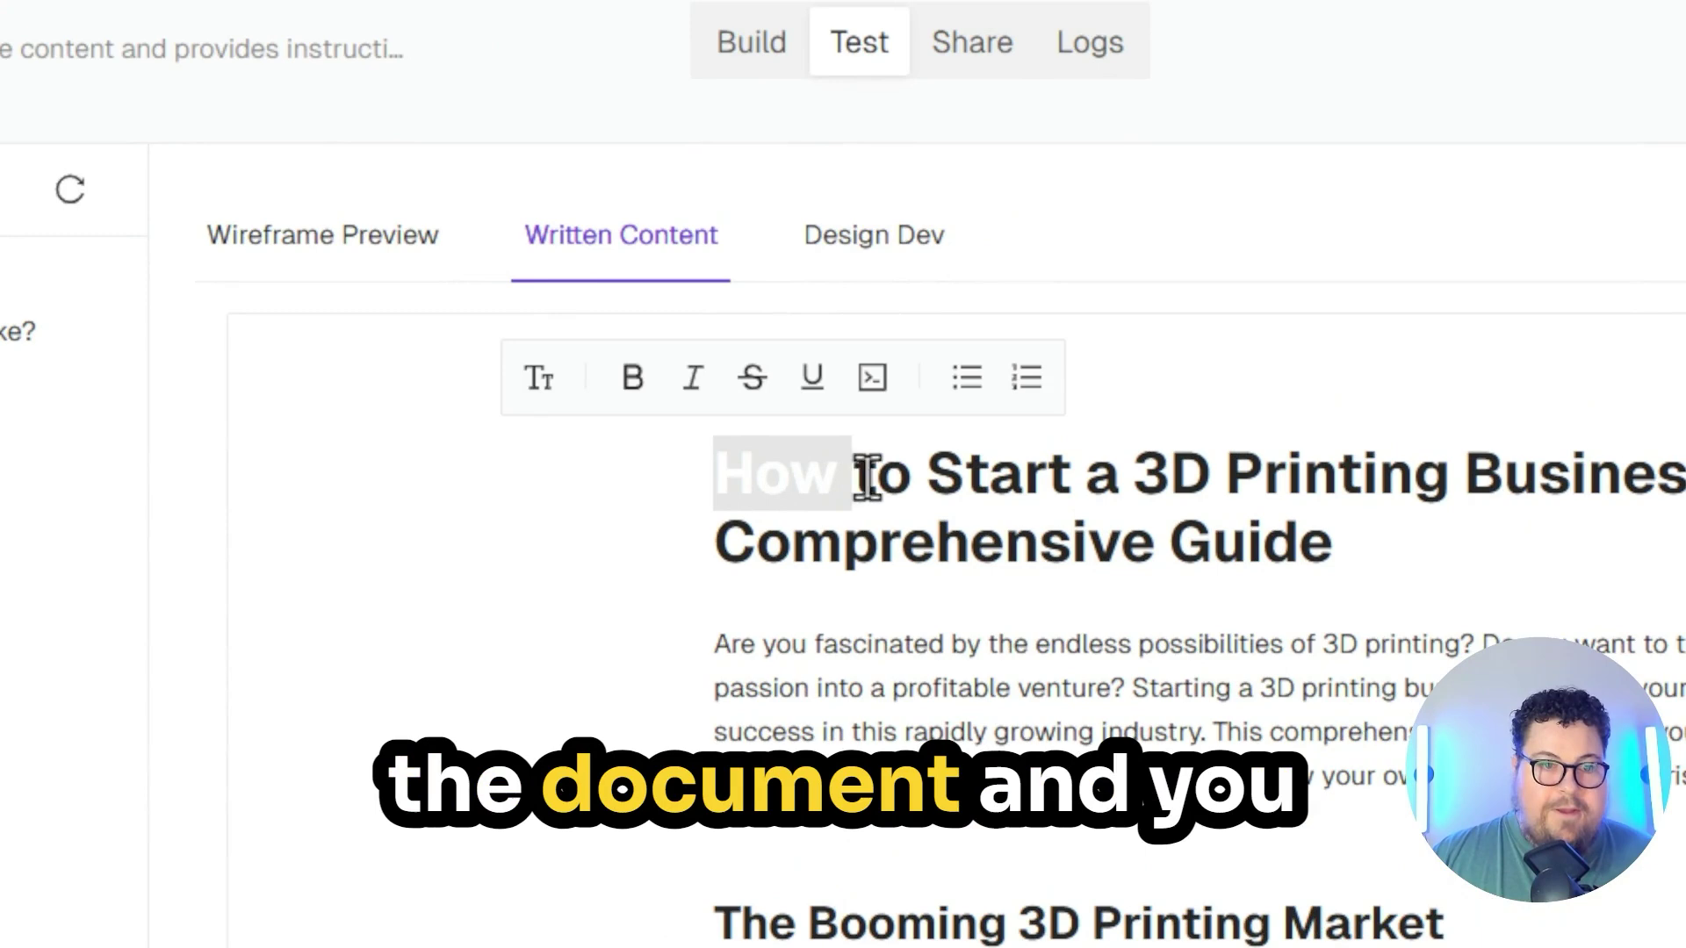
pyautogui.moveTo(866, 478); pyautogui.dragTo(939, 483)
pyautogui.press('BackSpace')
pyautogui.scroll(-5, 929, 527)
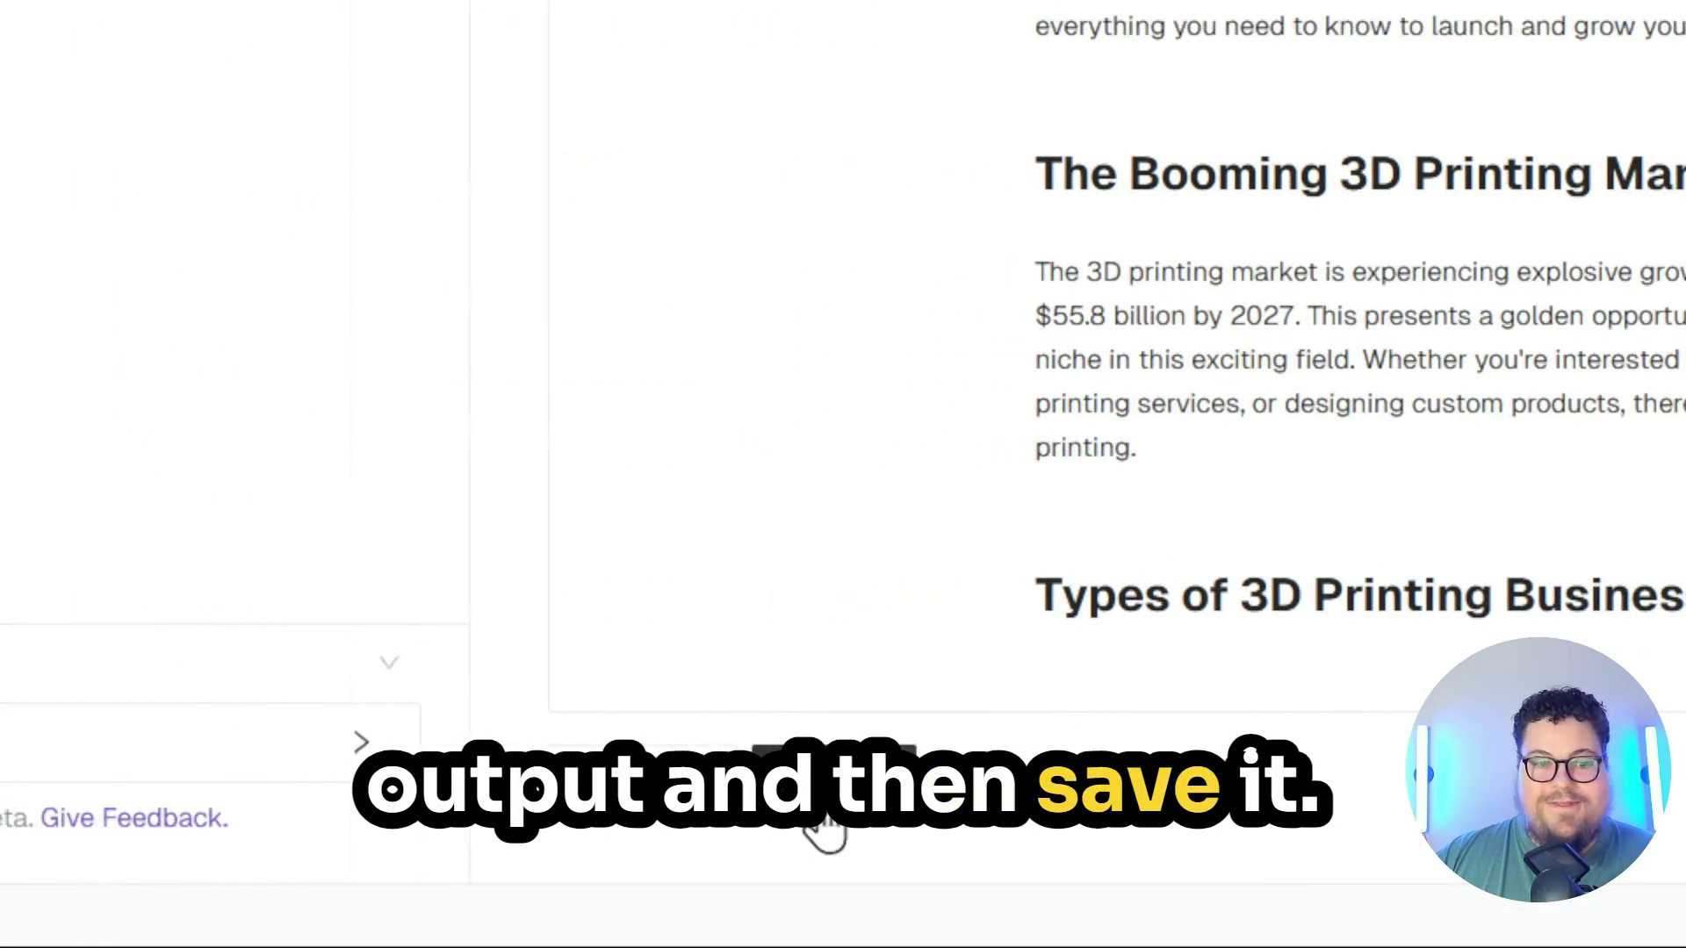
pyautogui.scroll(-10, 913, 526)
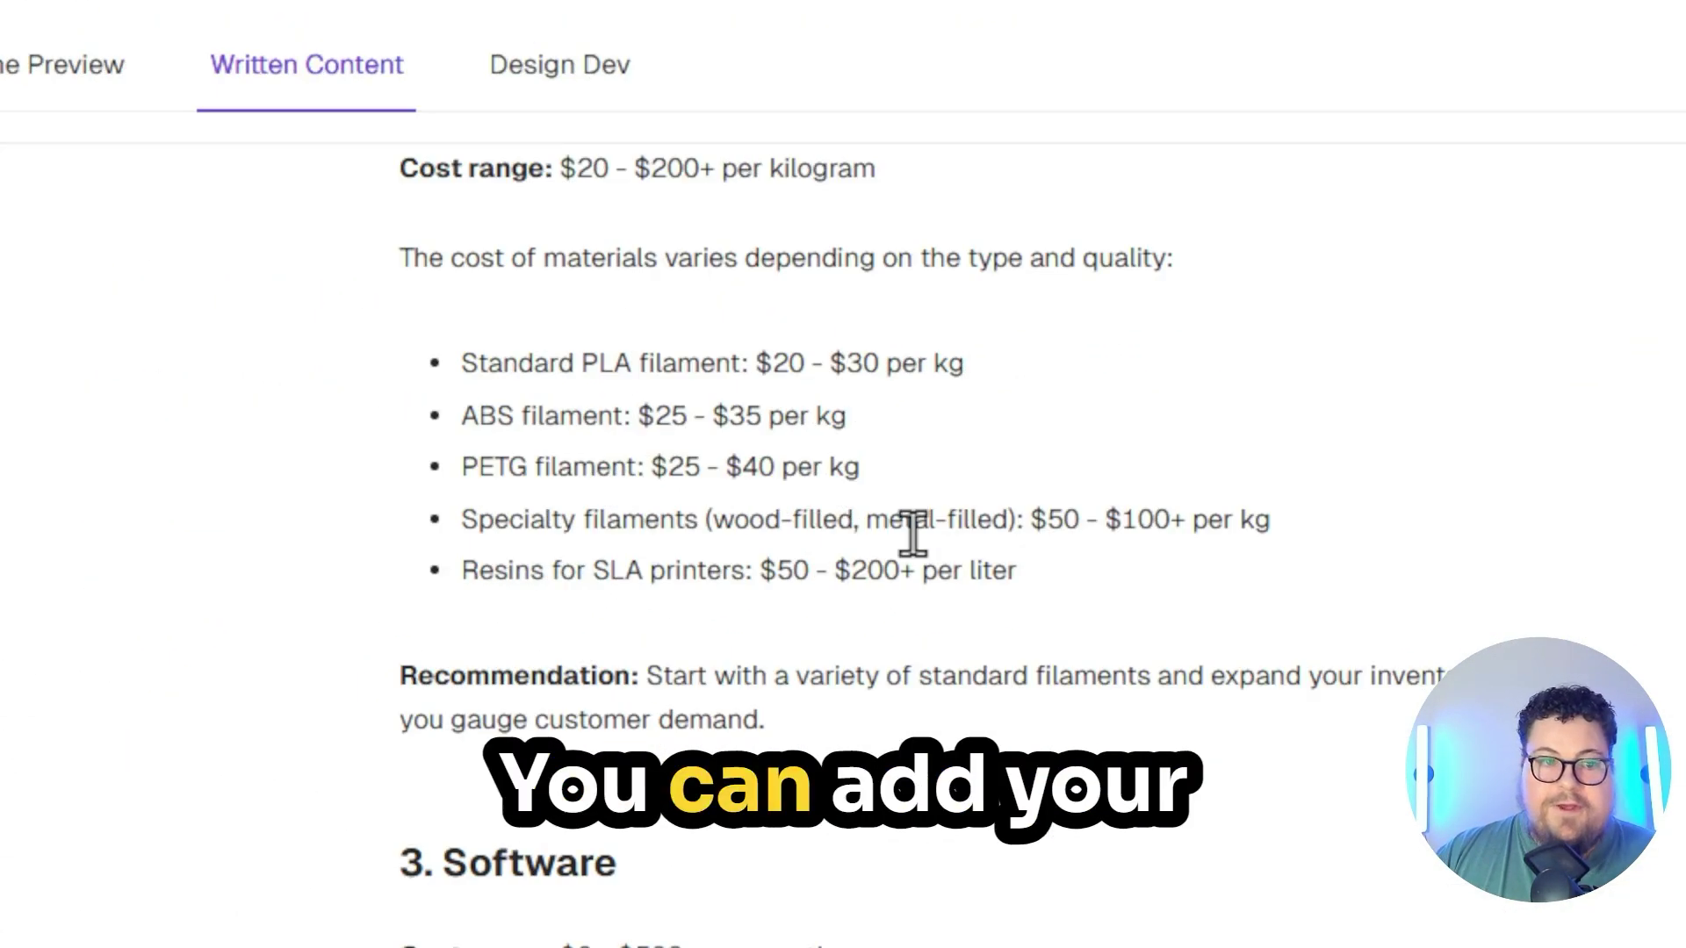
pyautogui.scroll(-20, 913, 532)
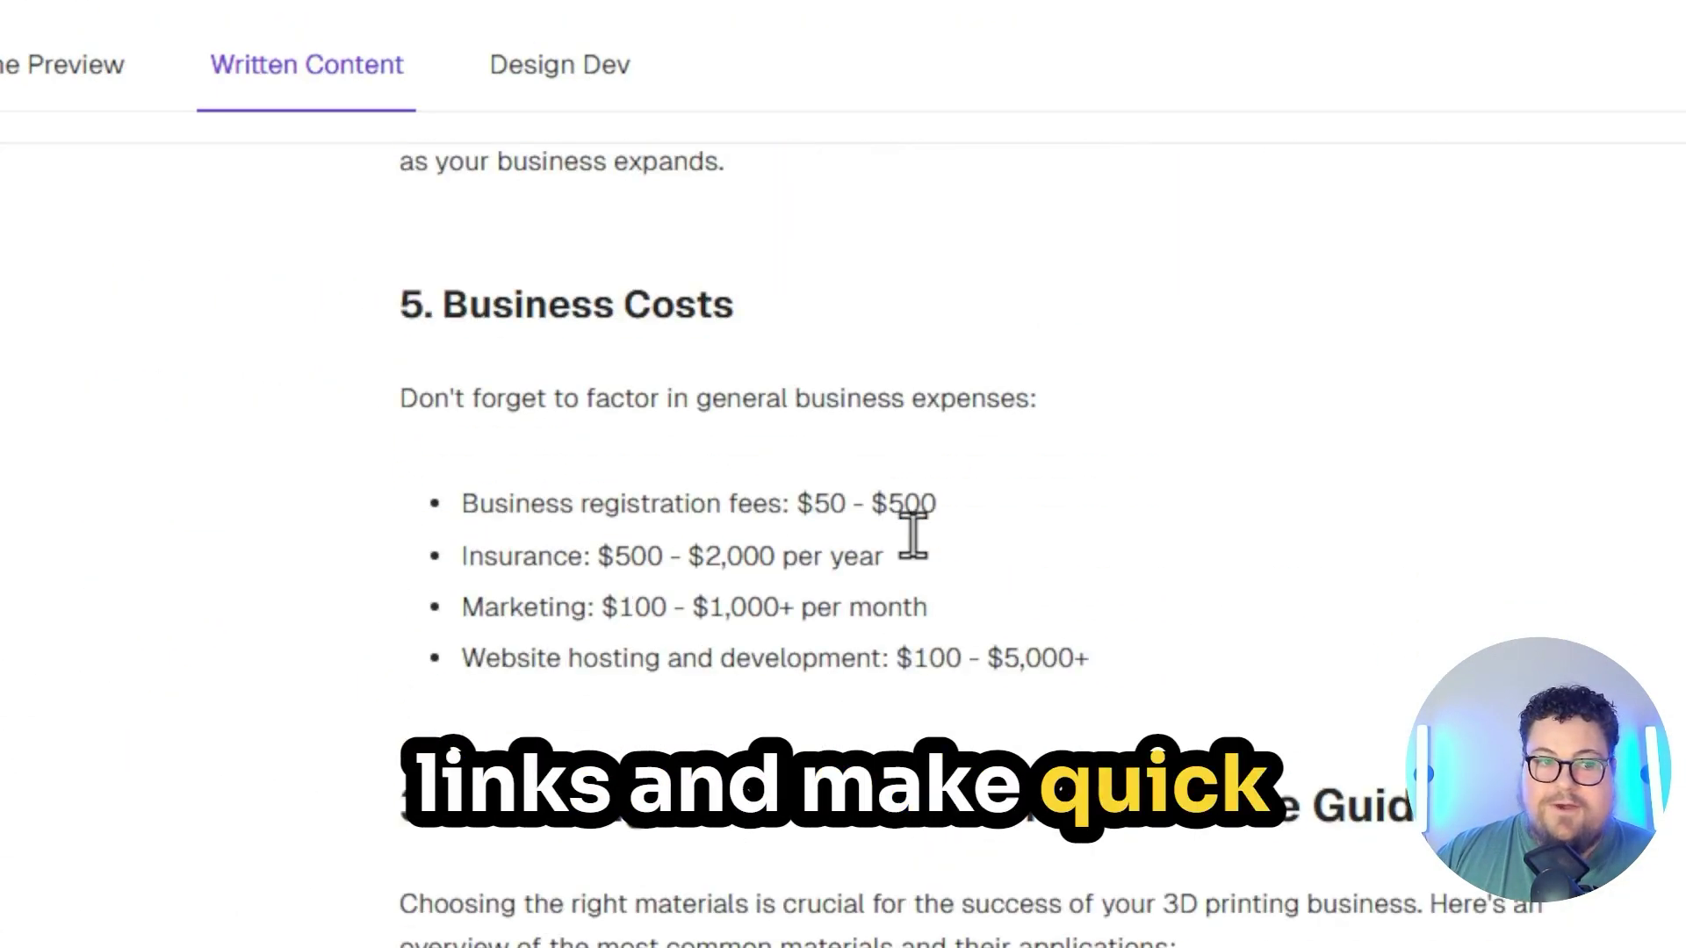
pyautogui.scroll(-20, 913, 533)
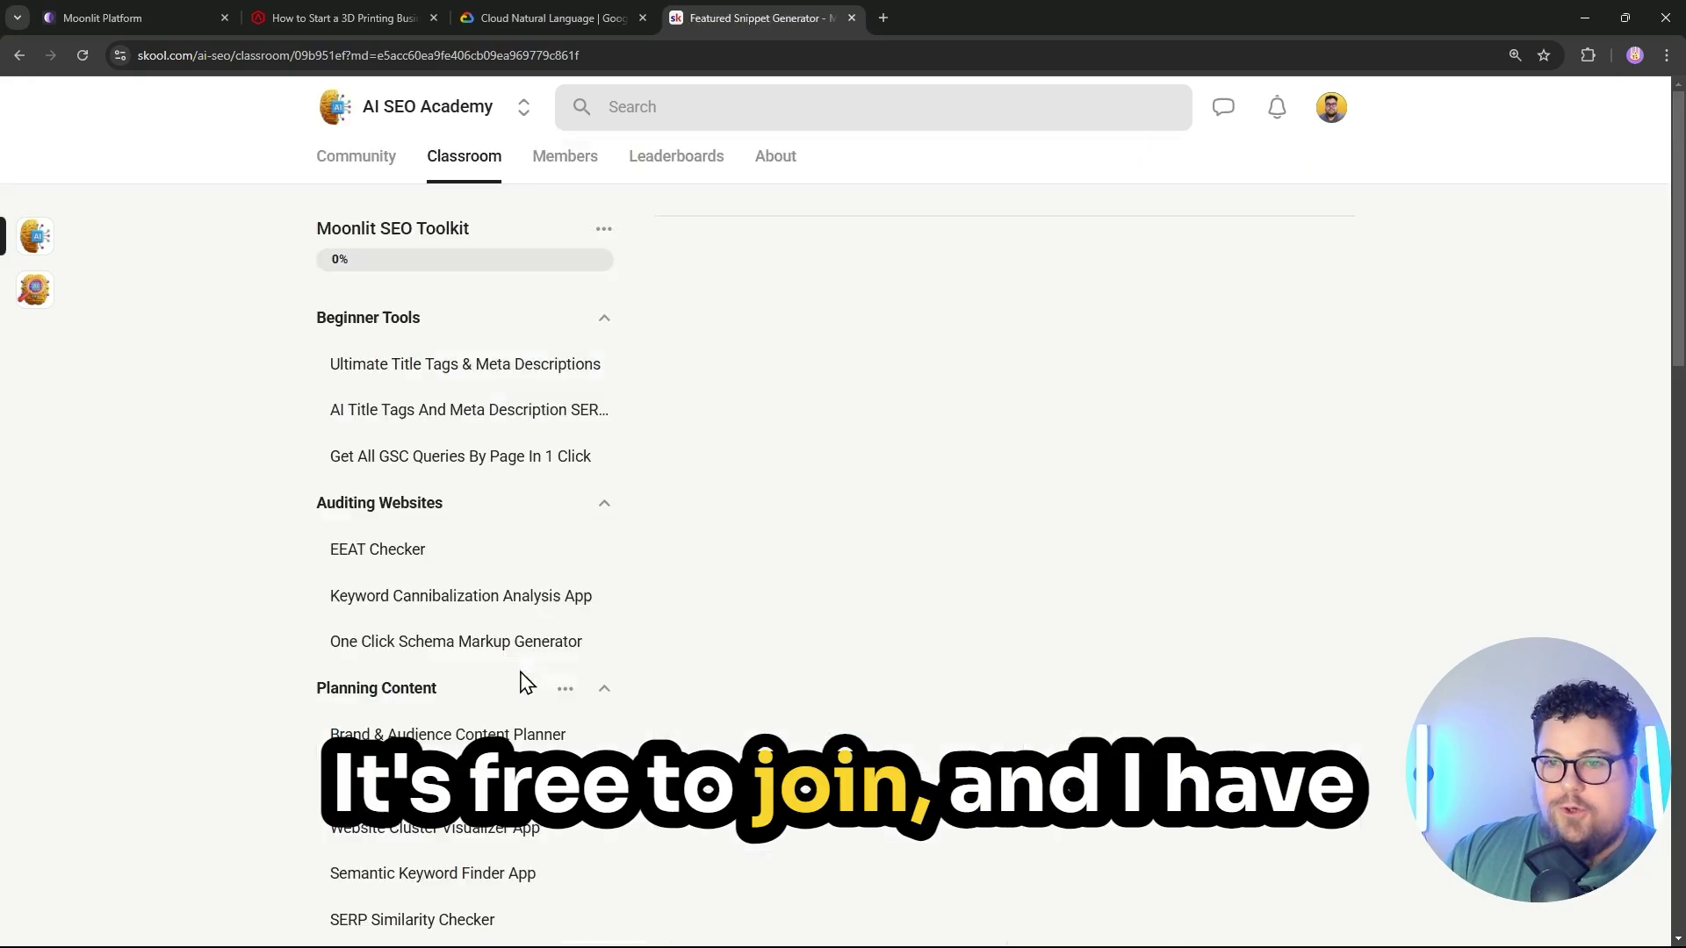
# Browse the SEO Python Scripts & Web Apps, SEO GPTs and Q&A Recordings classroom courses
pyautogui.scroll(-20, 342, 493)
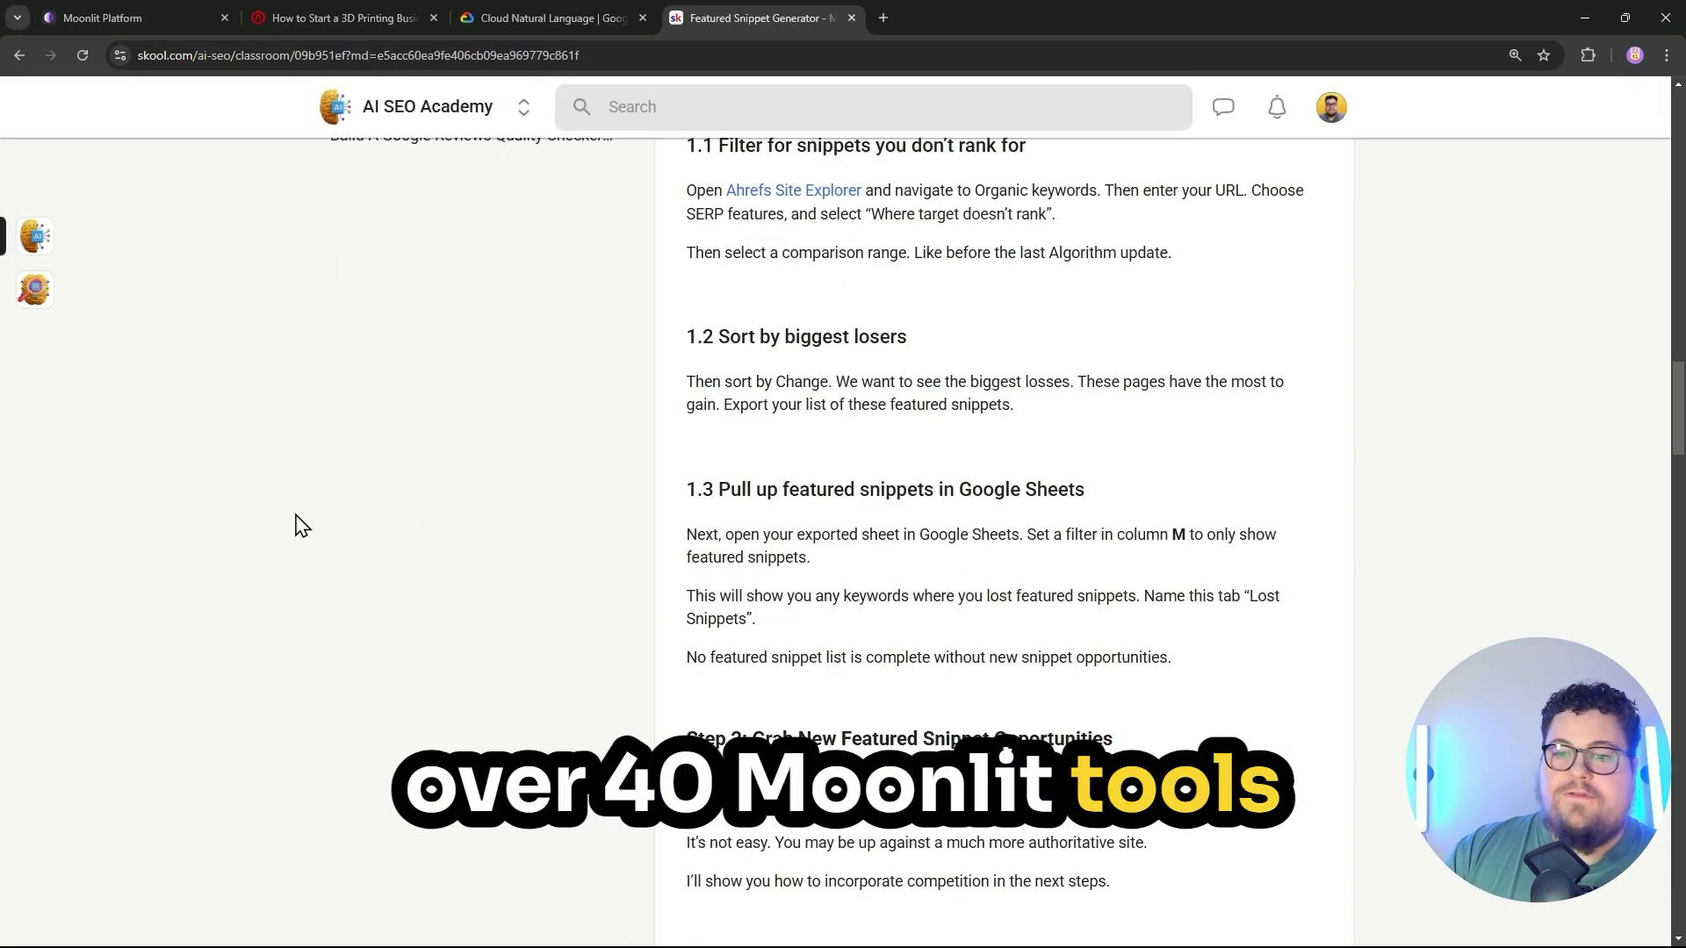
pyautogui.scroll(8, 298, 523)
pyautogui.hotkey('alt', 'Left')
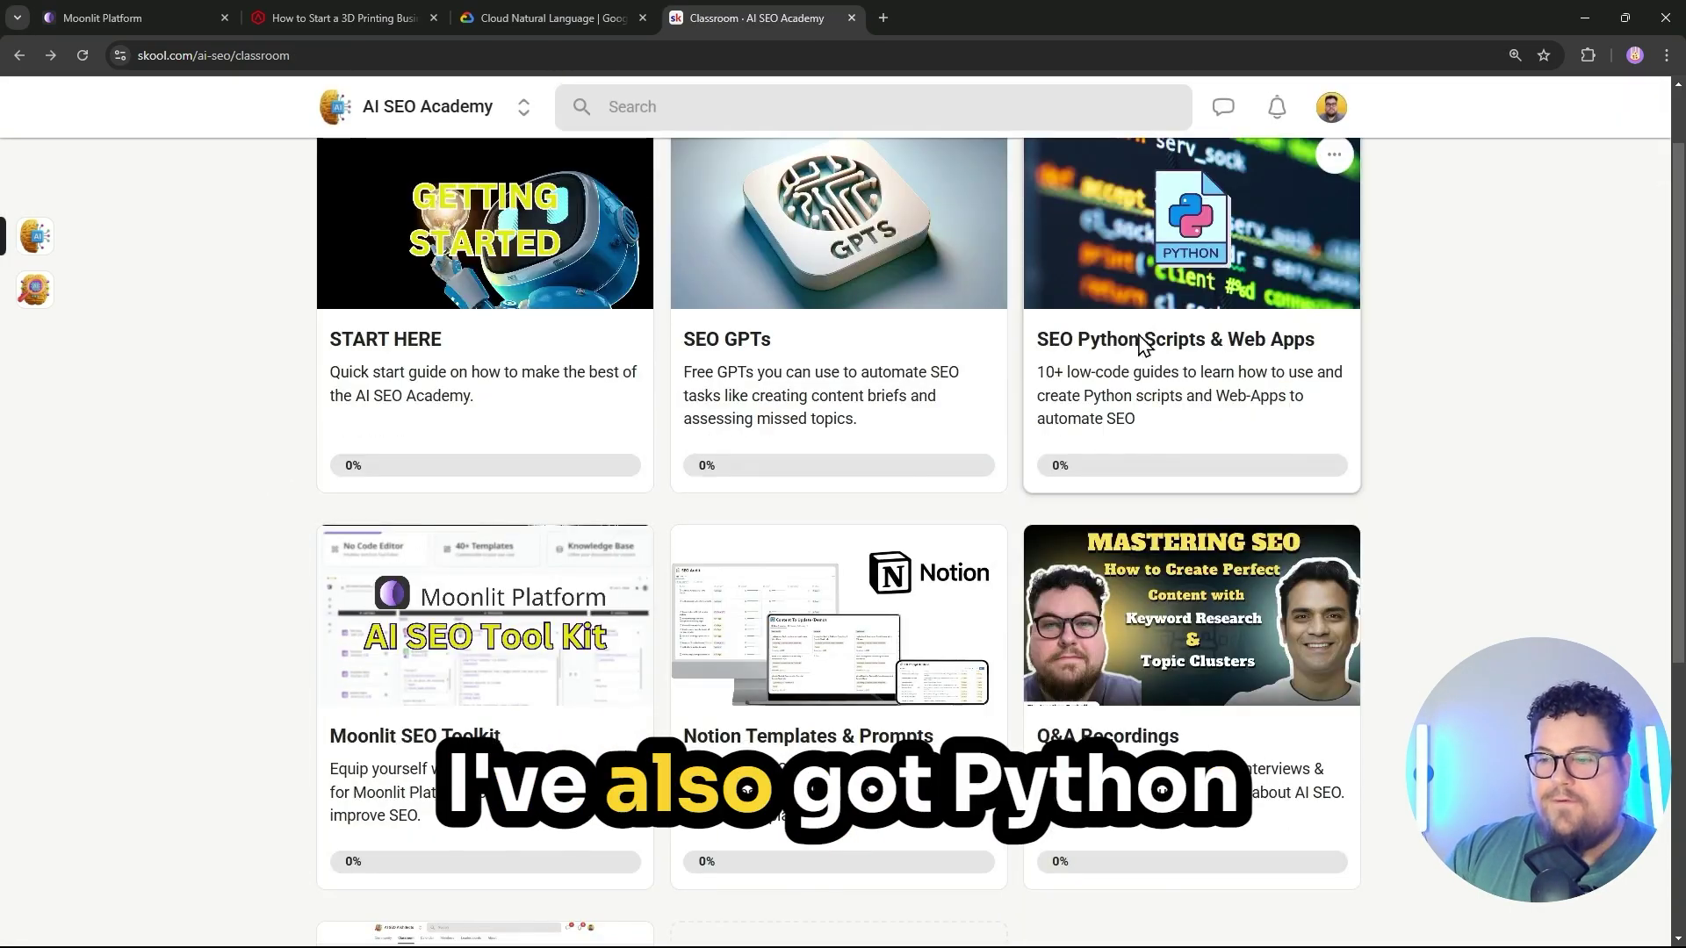
pyautogui.click(1141, 342)
pyautogui.hotkey('alt', 'Left')
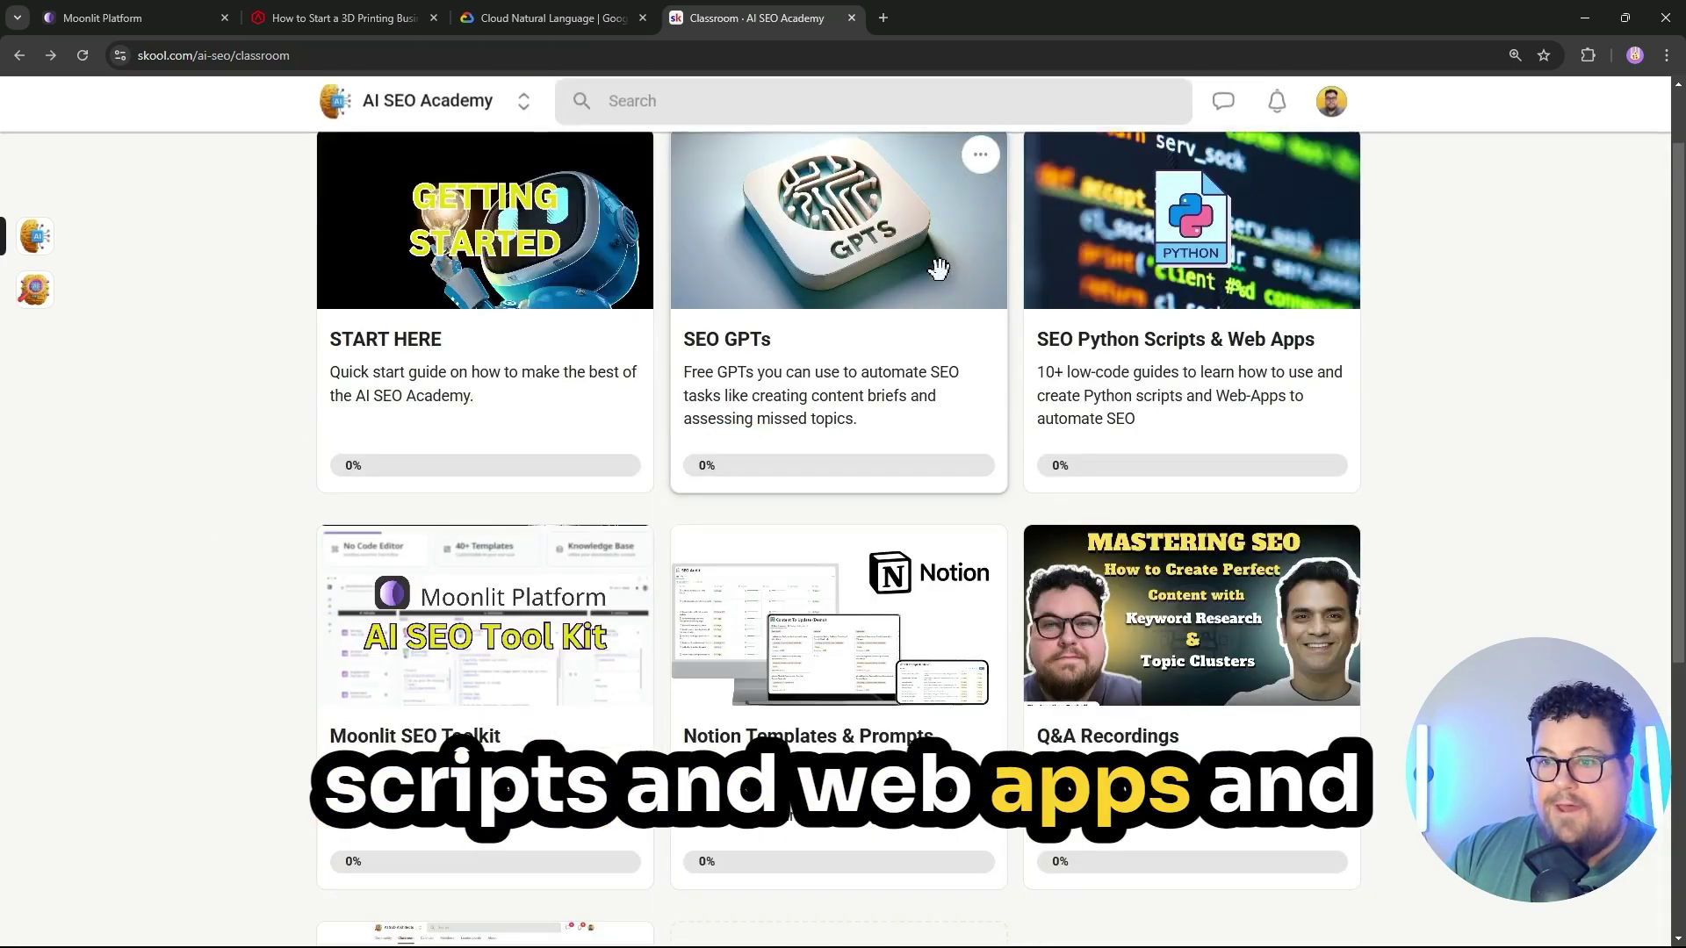
pyautogui.click(940, 272)
pyautogui.hotkey('alt', 'Left')
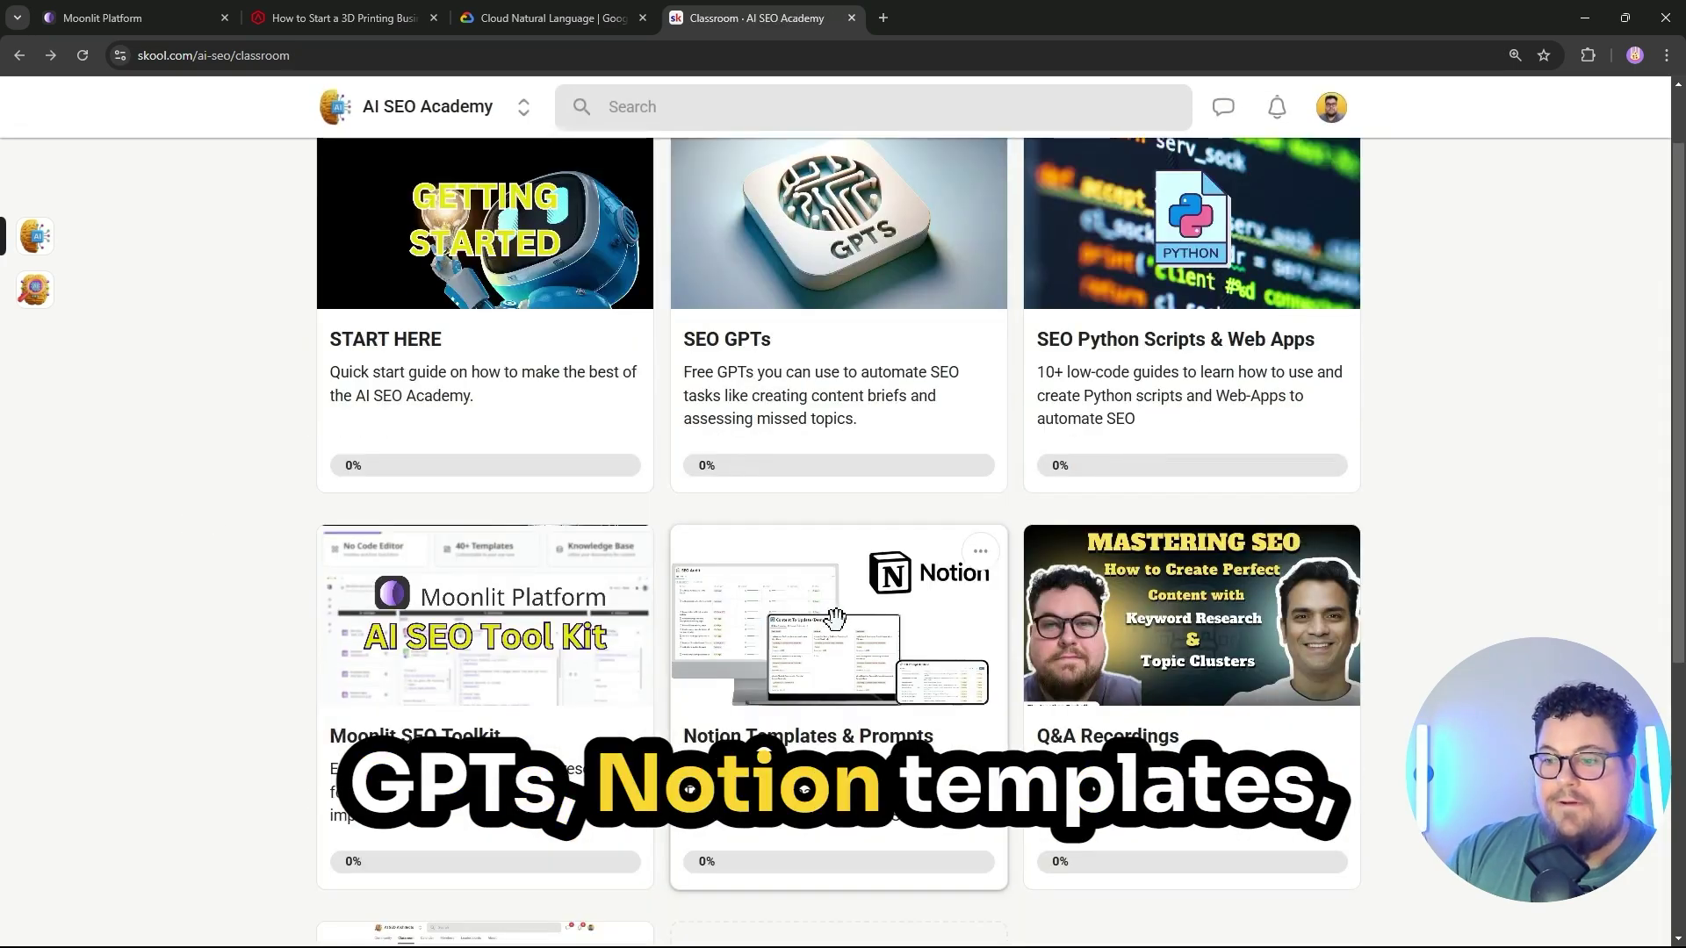
pyautogui.click(1078, 608)
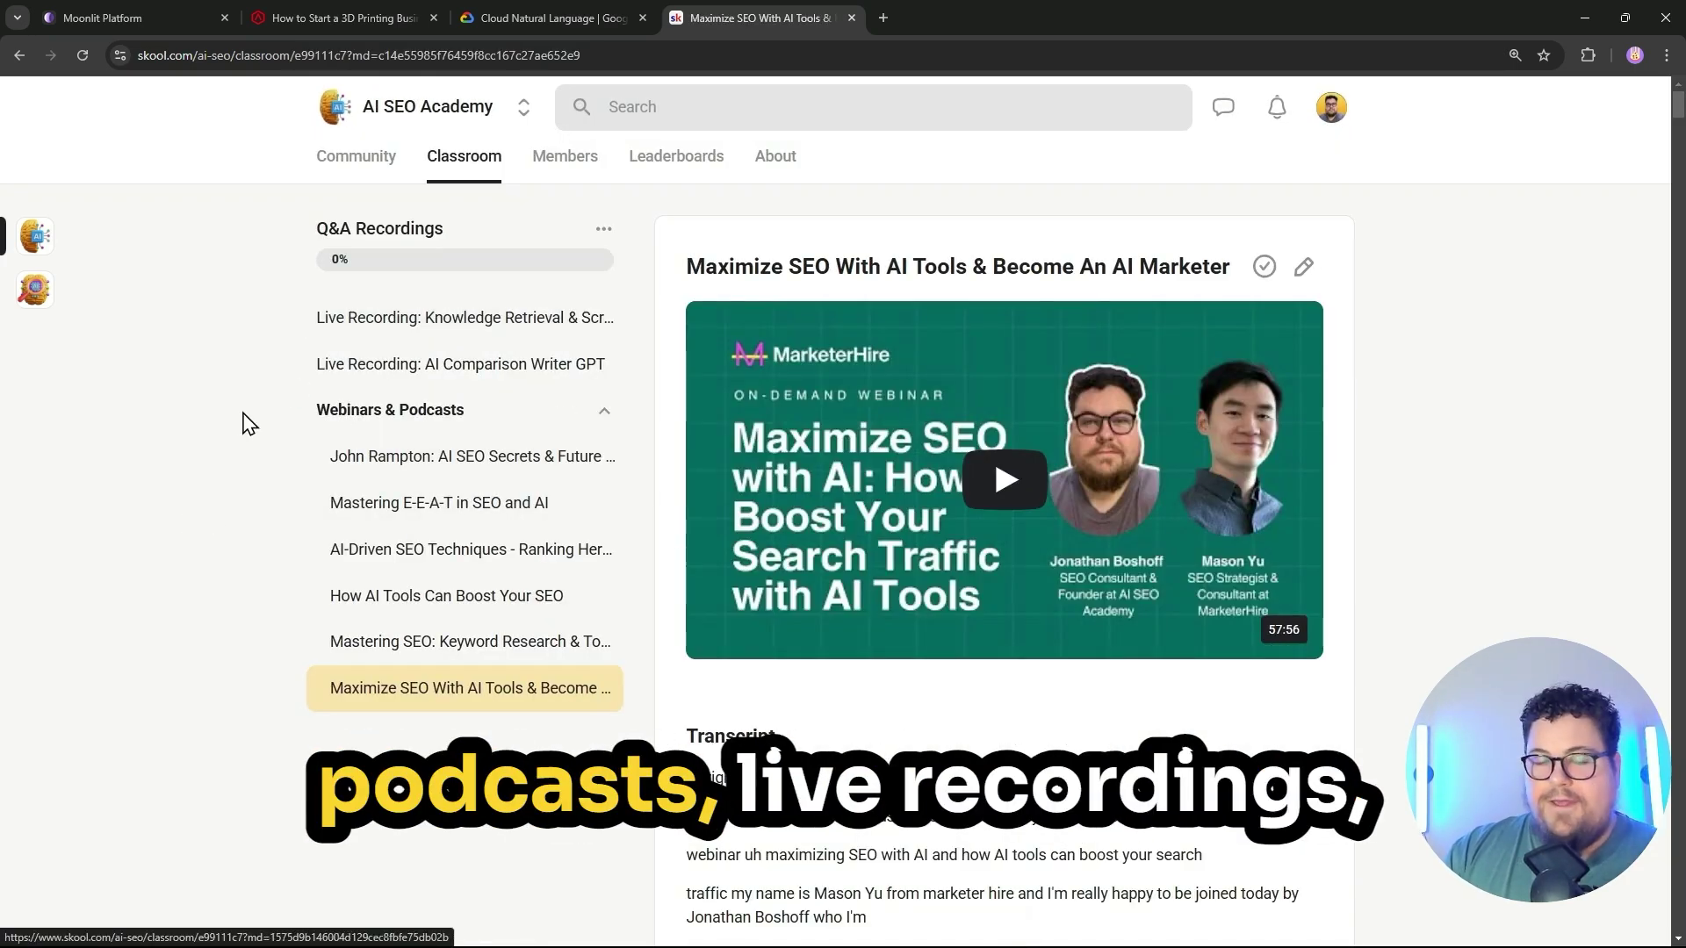
pyautogui.hotkey('alt', 'Left')
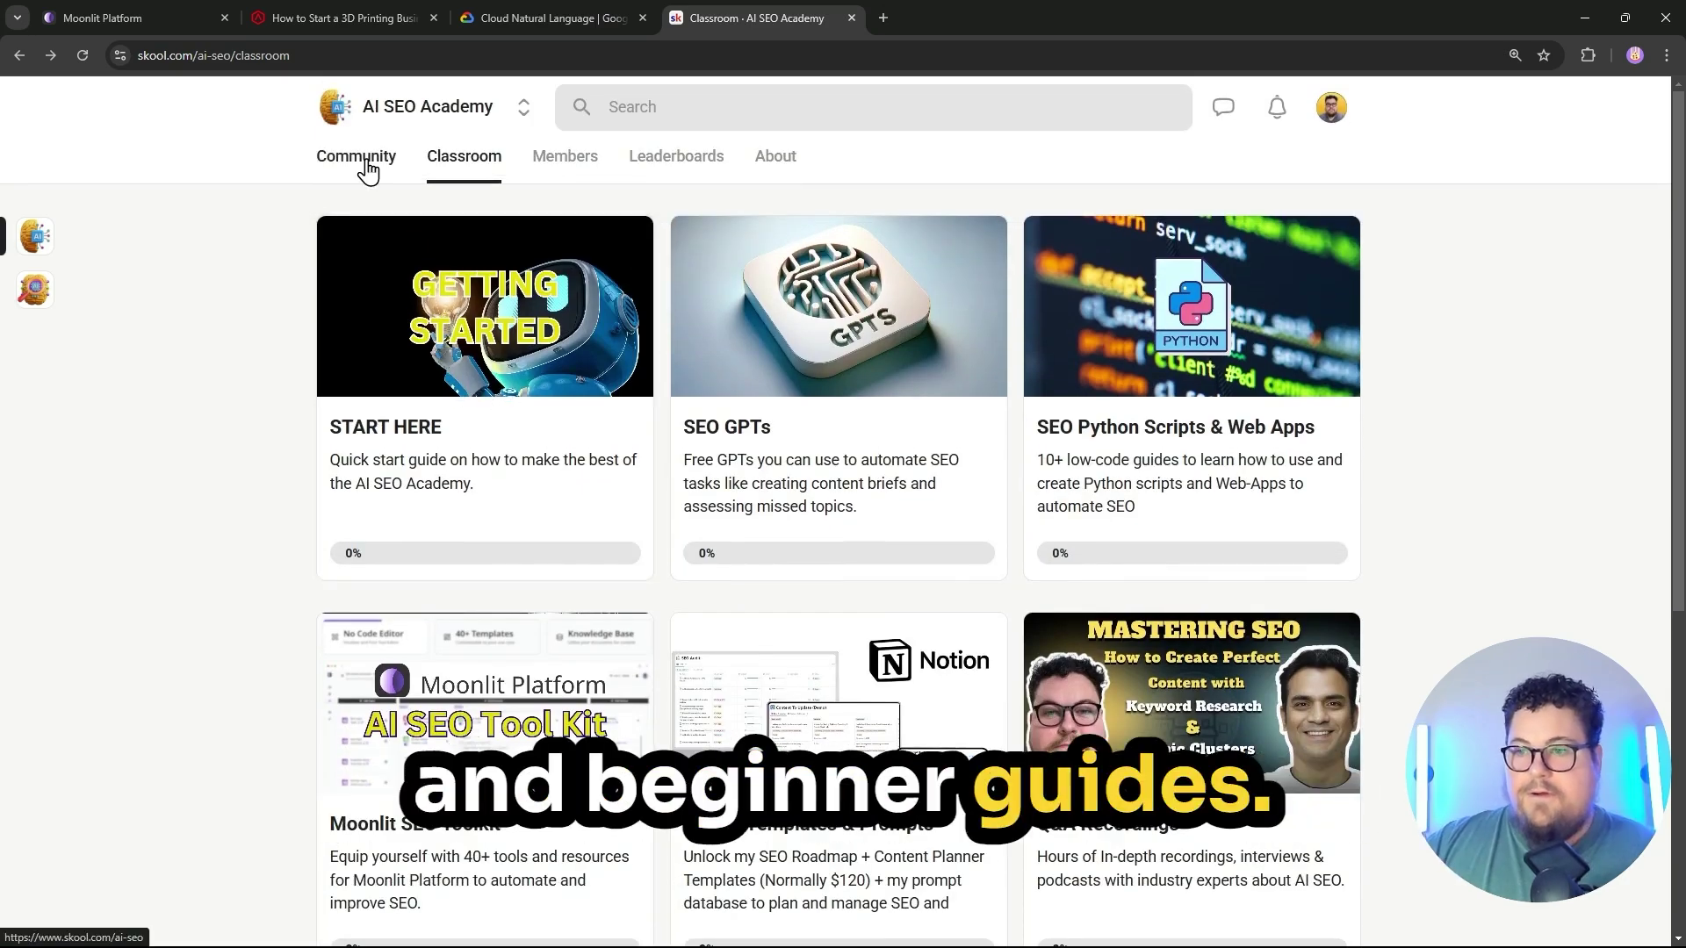
# Scroll through the AI SEO Academy community feed, then go back to the About page
pyautogui.click(367, 169)
pyautogui.scroll(-1, 325, 281)
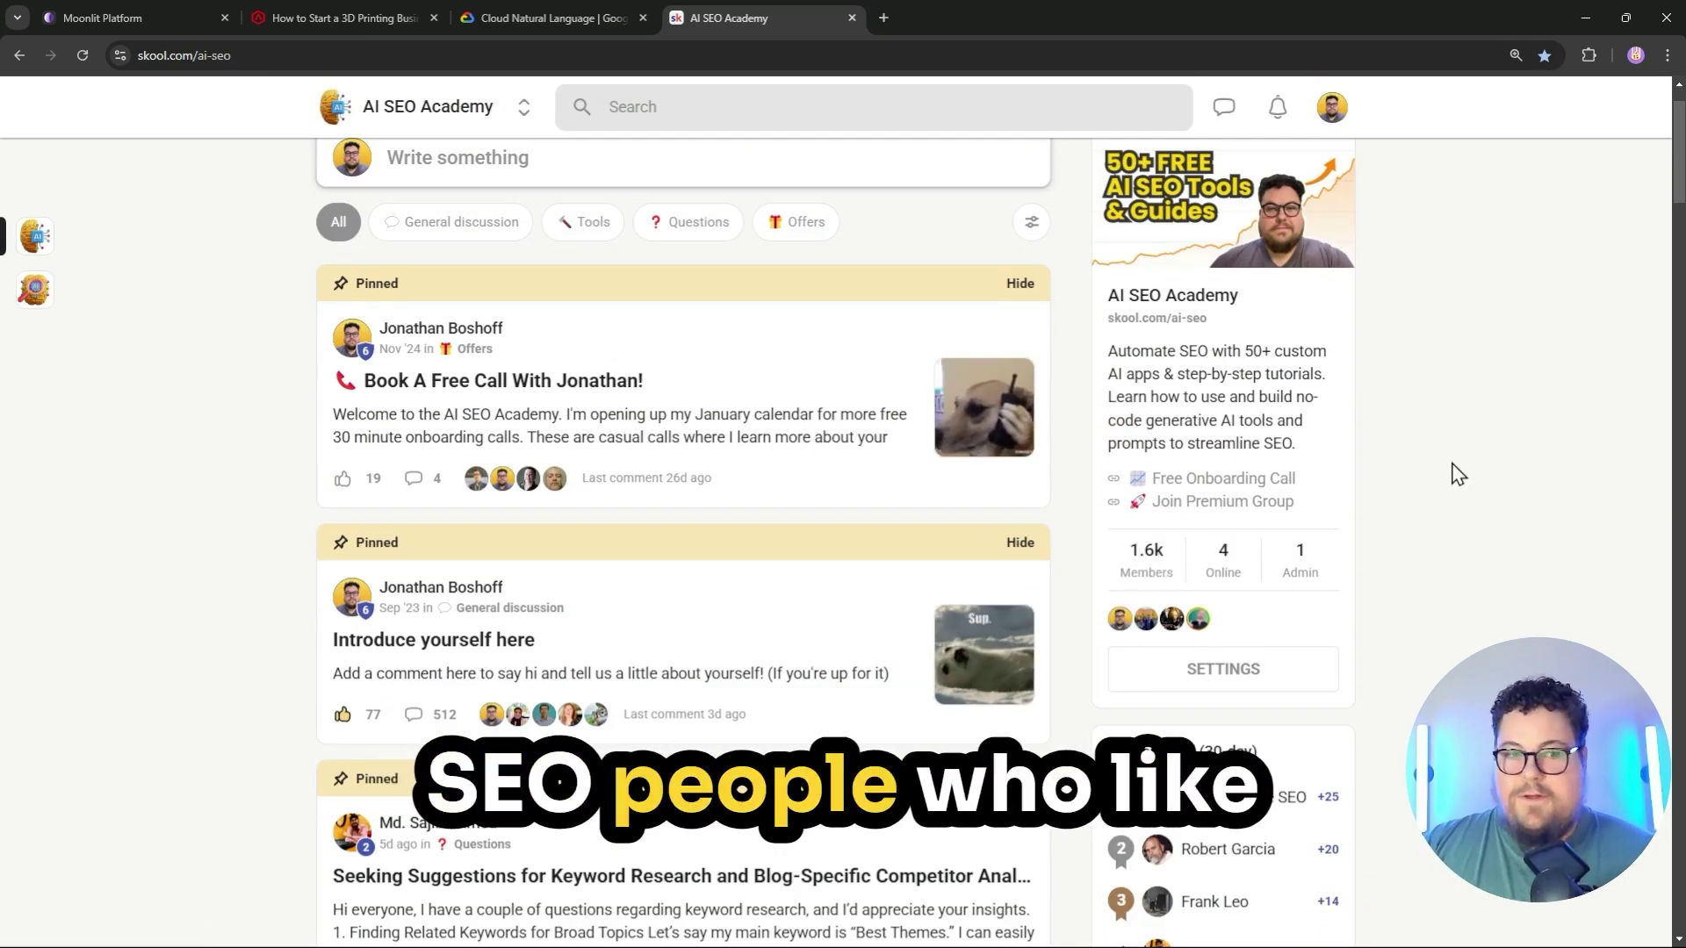
pyautogui.scroll(-3, 1458, 474)
pyautogui.hotkey('alt', 'Left')
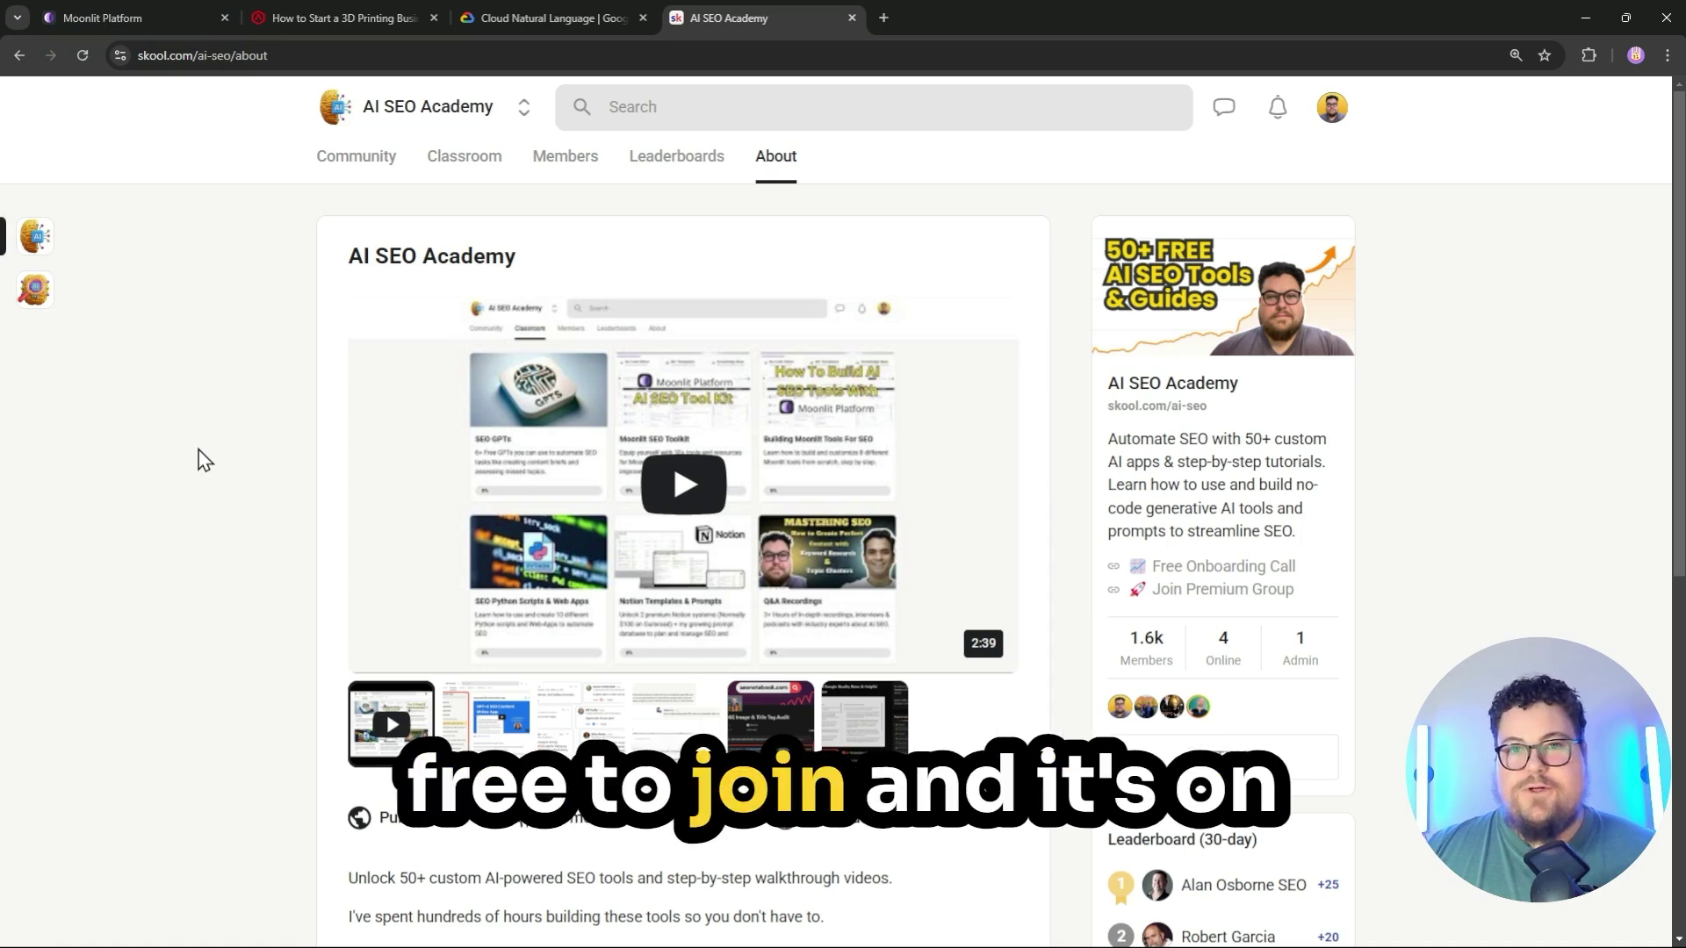